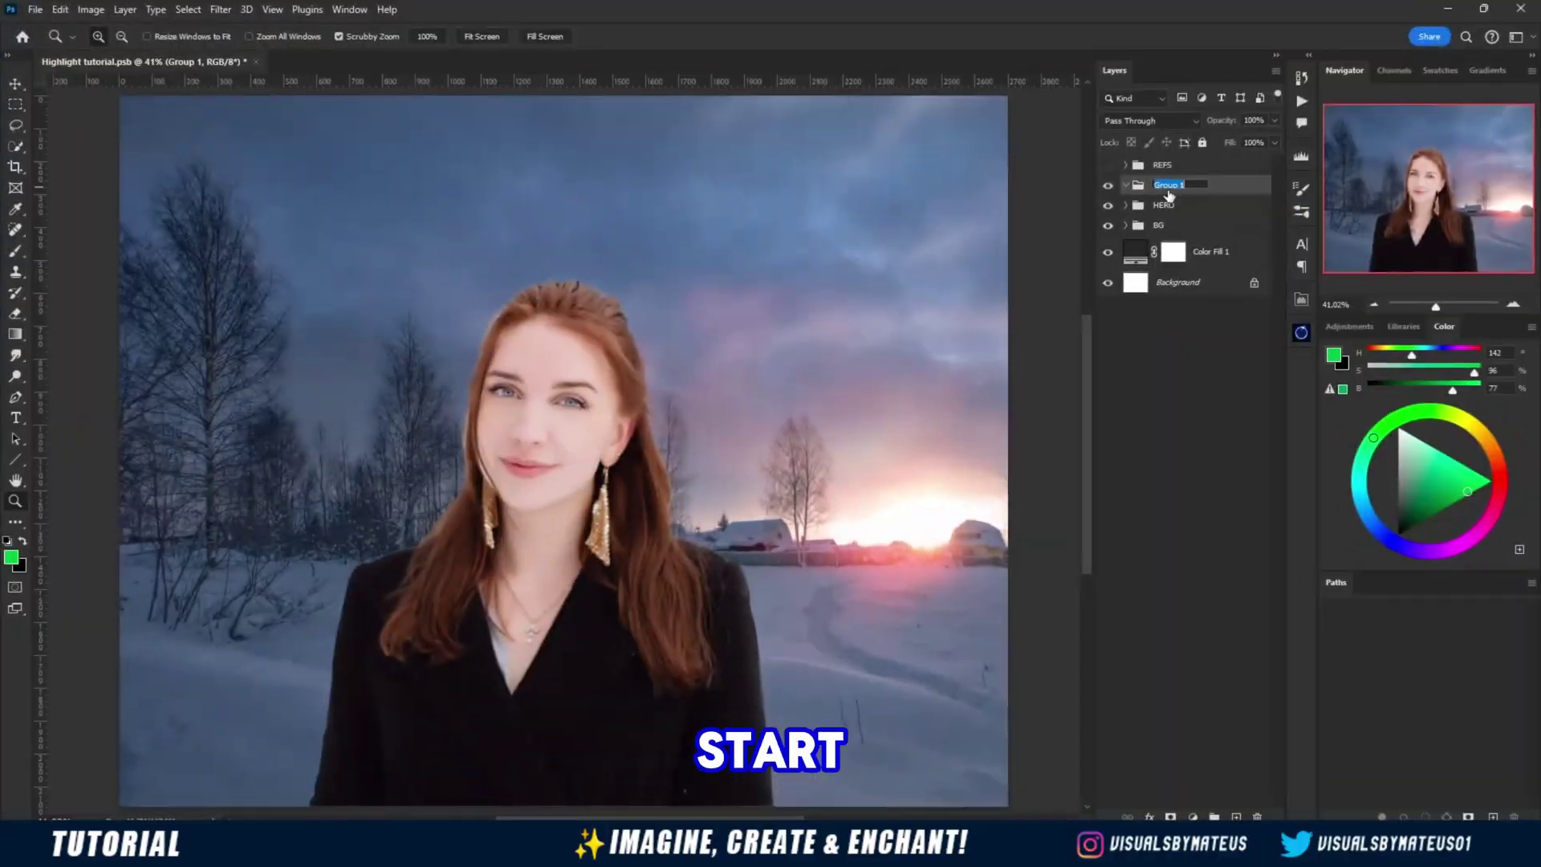
Rename the group HELP LAYERS and add a black (#000000) solid color fill layer named LIGHTANDSHADOW inside it
type("HELP")
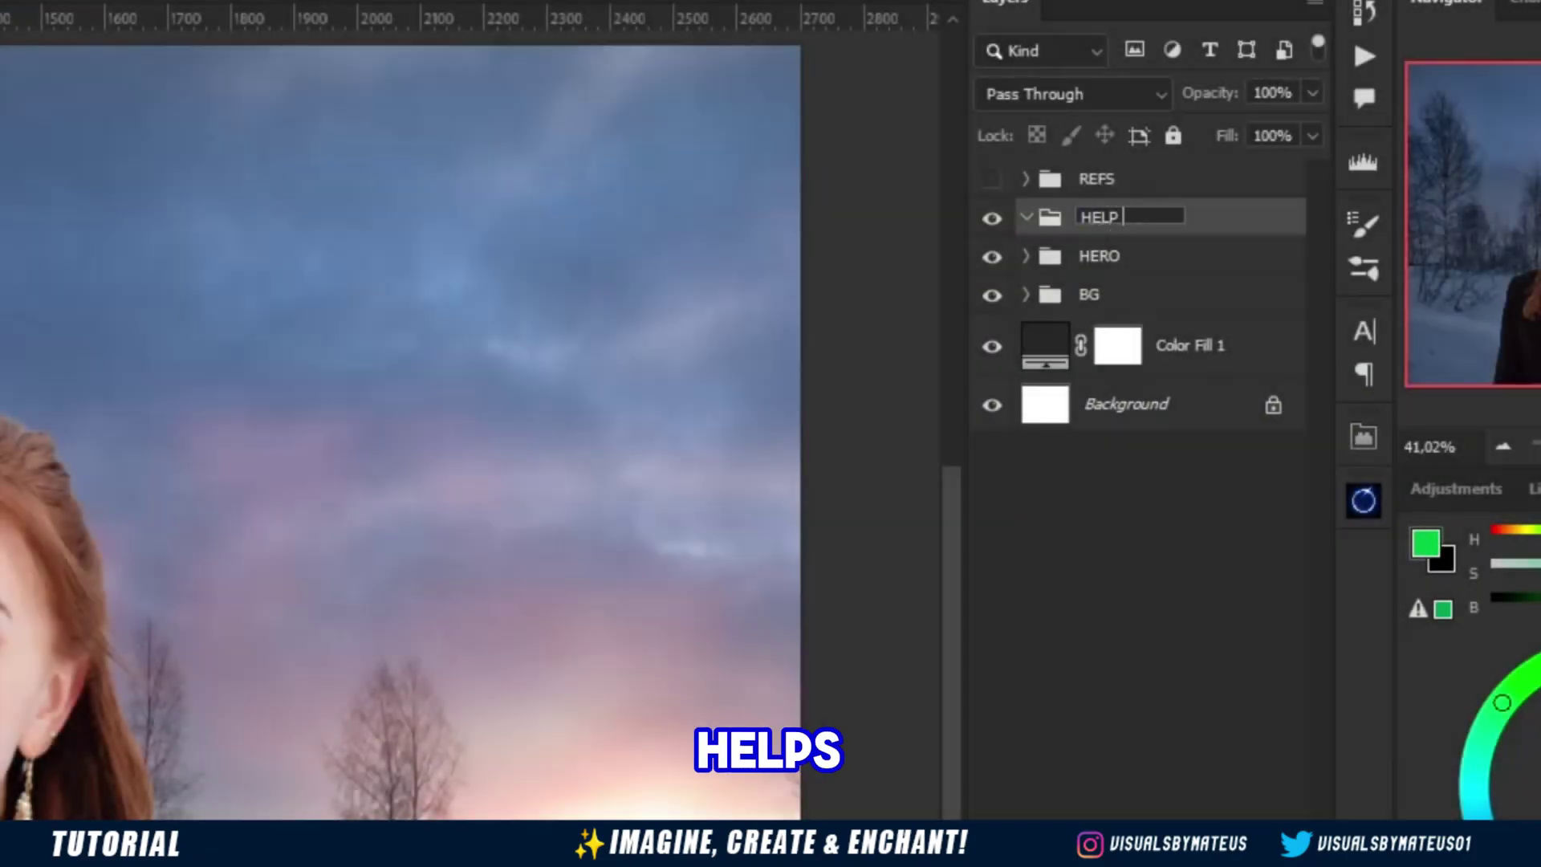
type(" LAYERS")
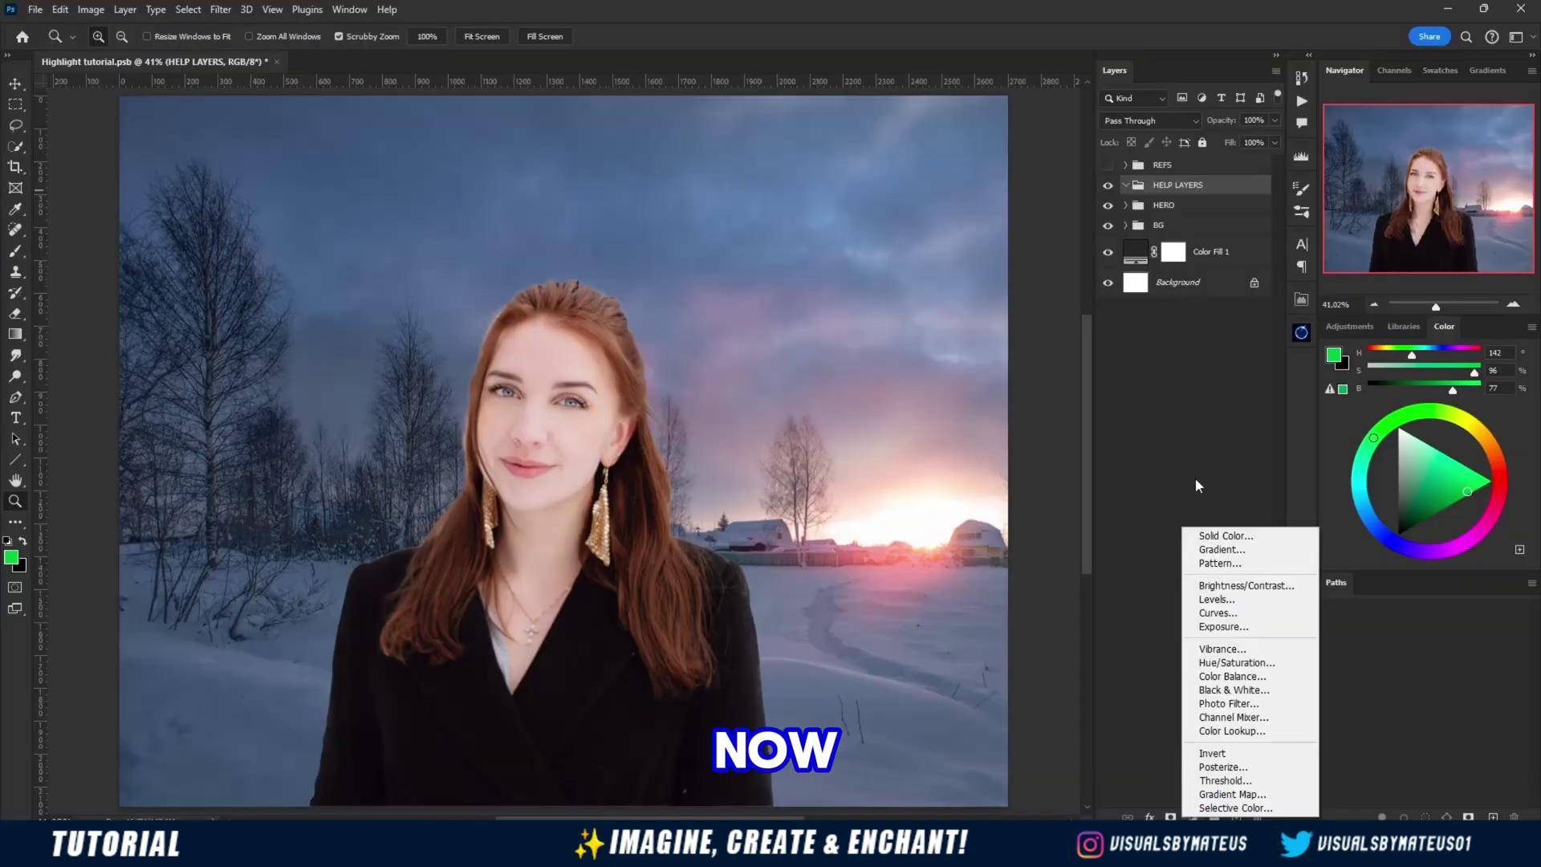
left_click(1216, 536)
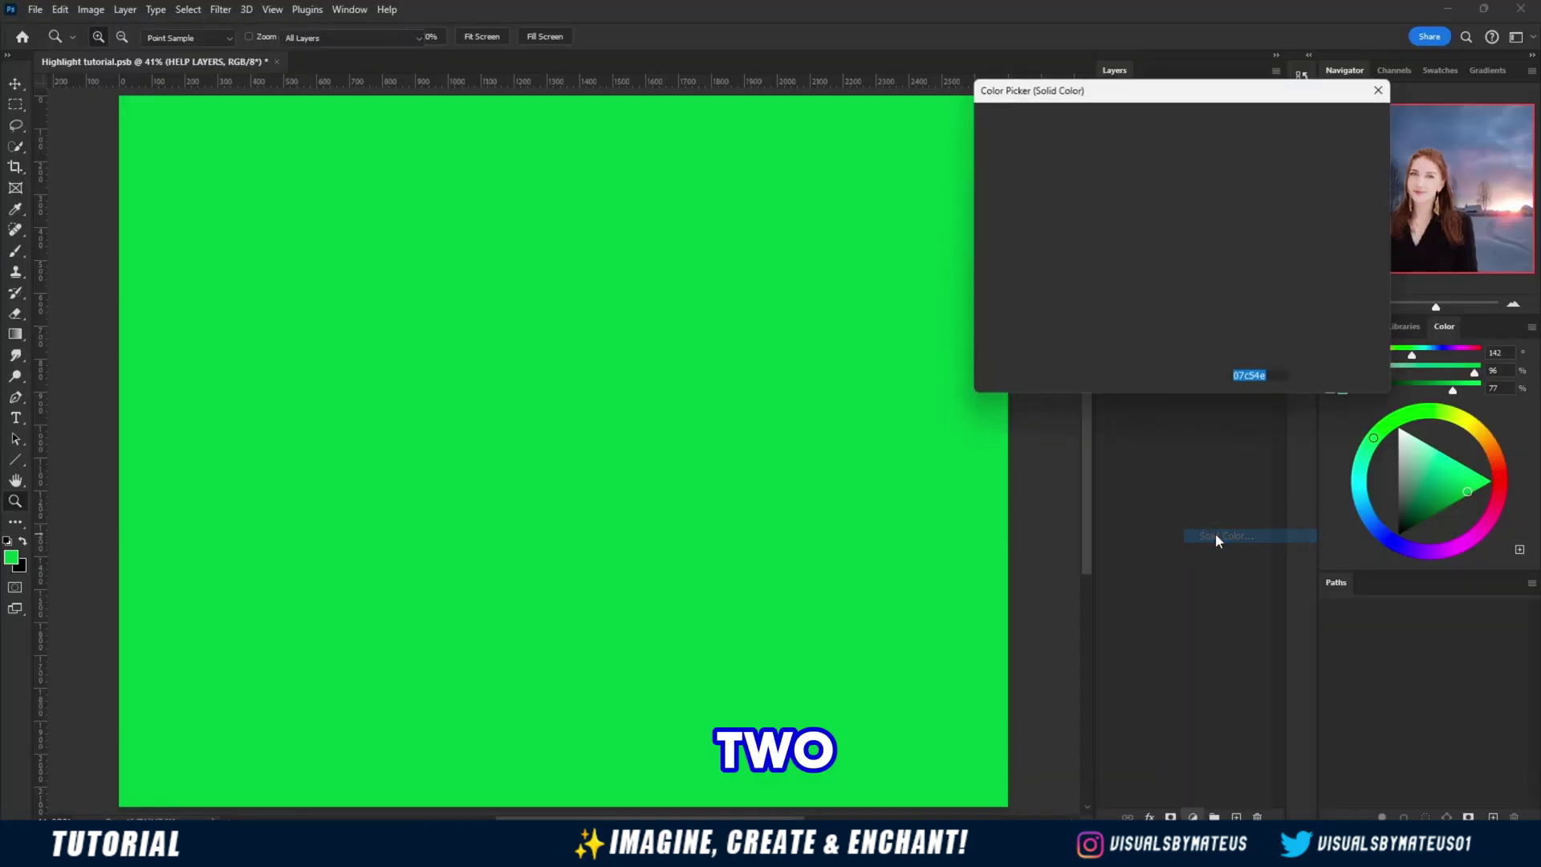
left_click_drag(1003, 311, 943, 365)
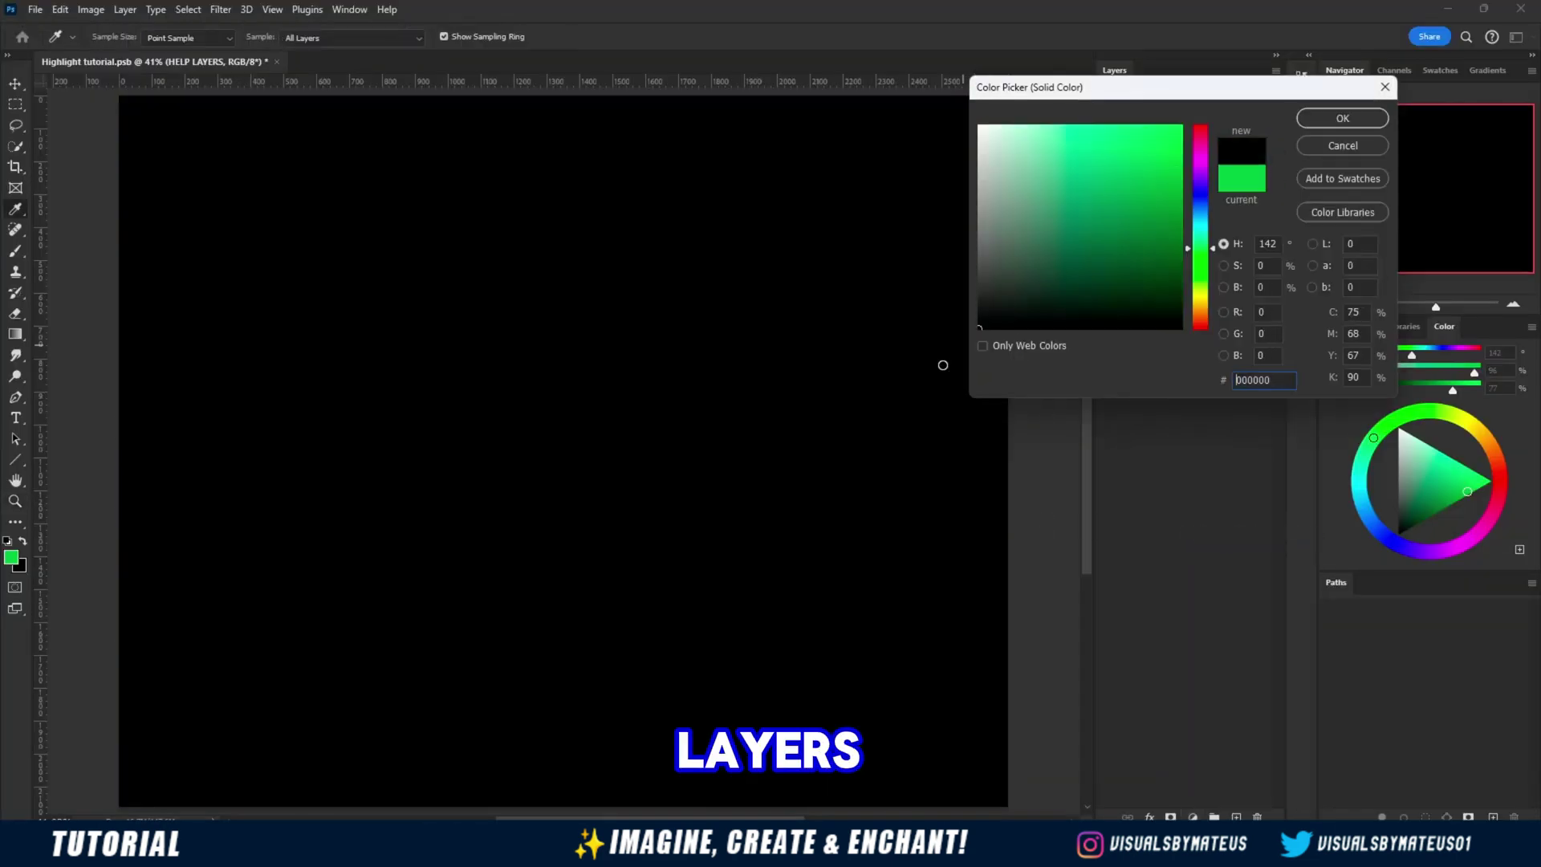
left_click(1326, 117)
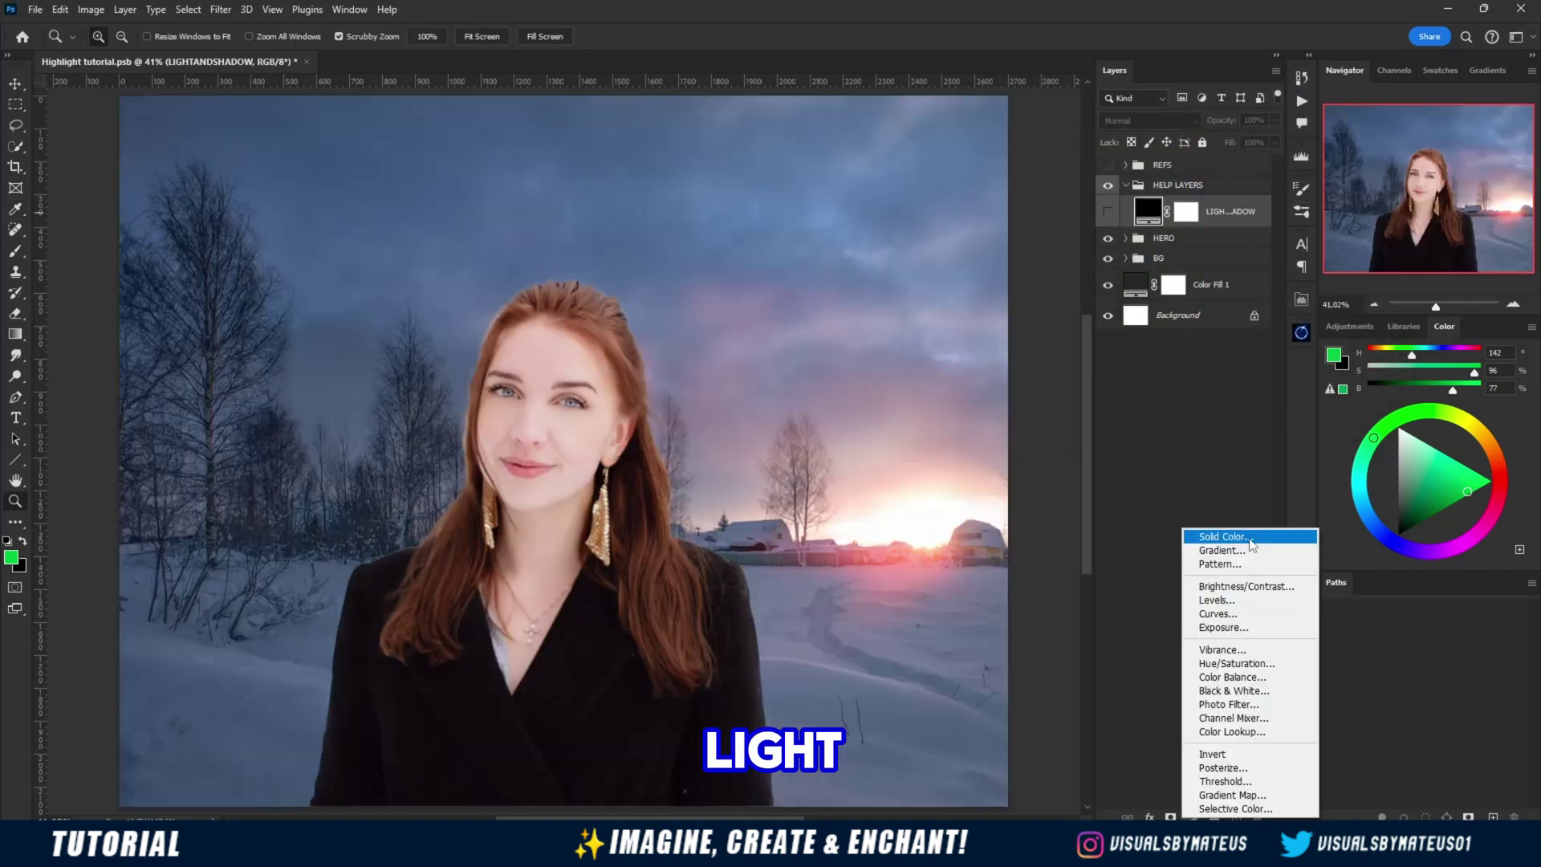
Add a second solid color fill layer for checking color, filled with dark gray #242424
left_click(1216, 459)
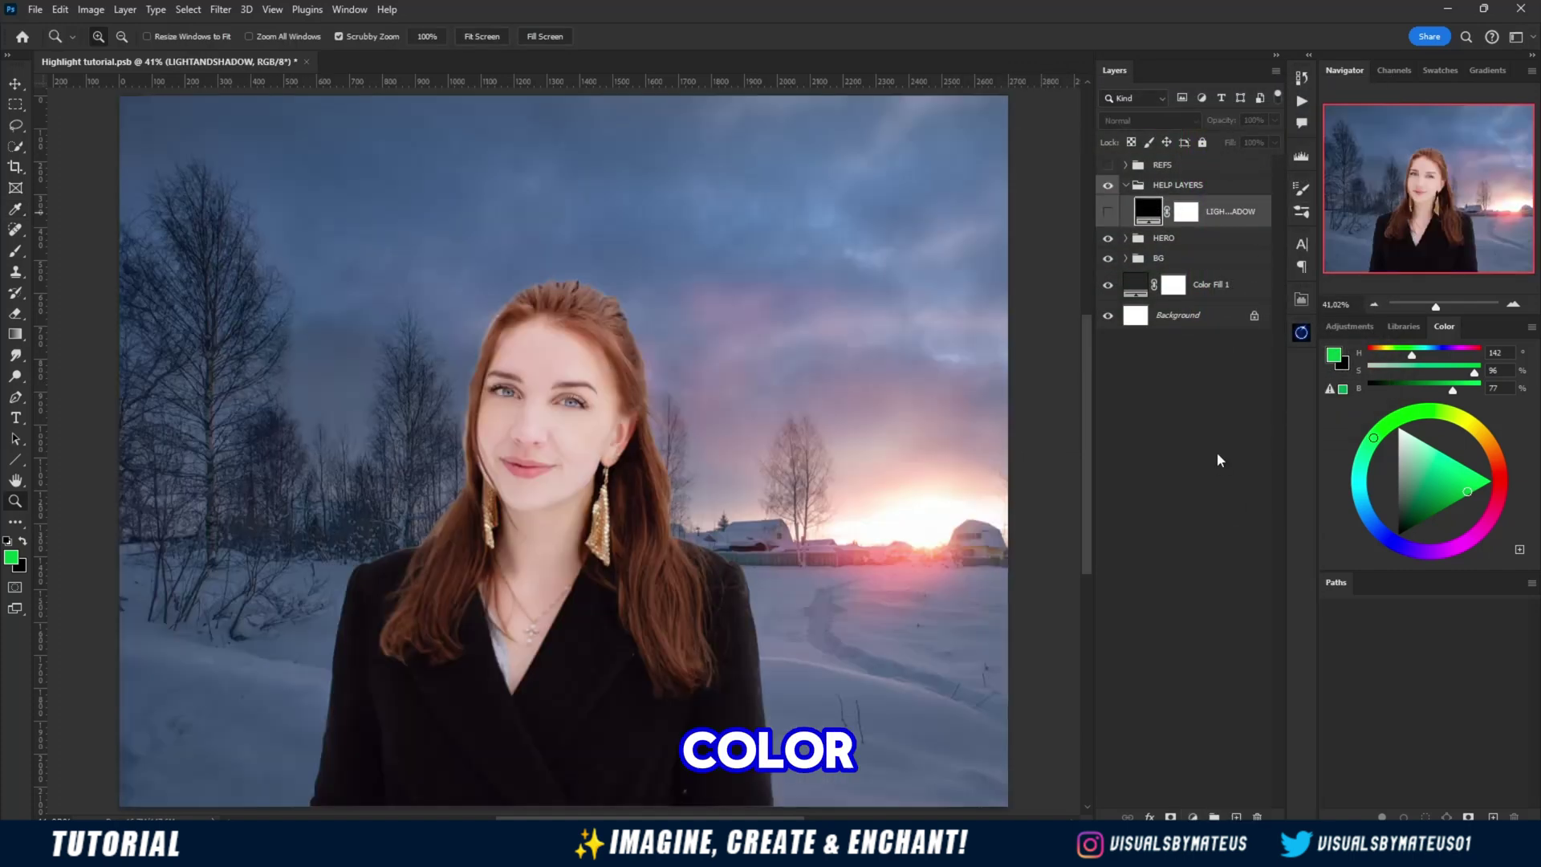
left_click(1193, 816)
left_click(1225, 532)
left_click_drag(1003, 311, 977, 301)
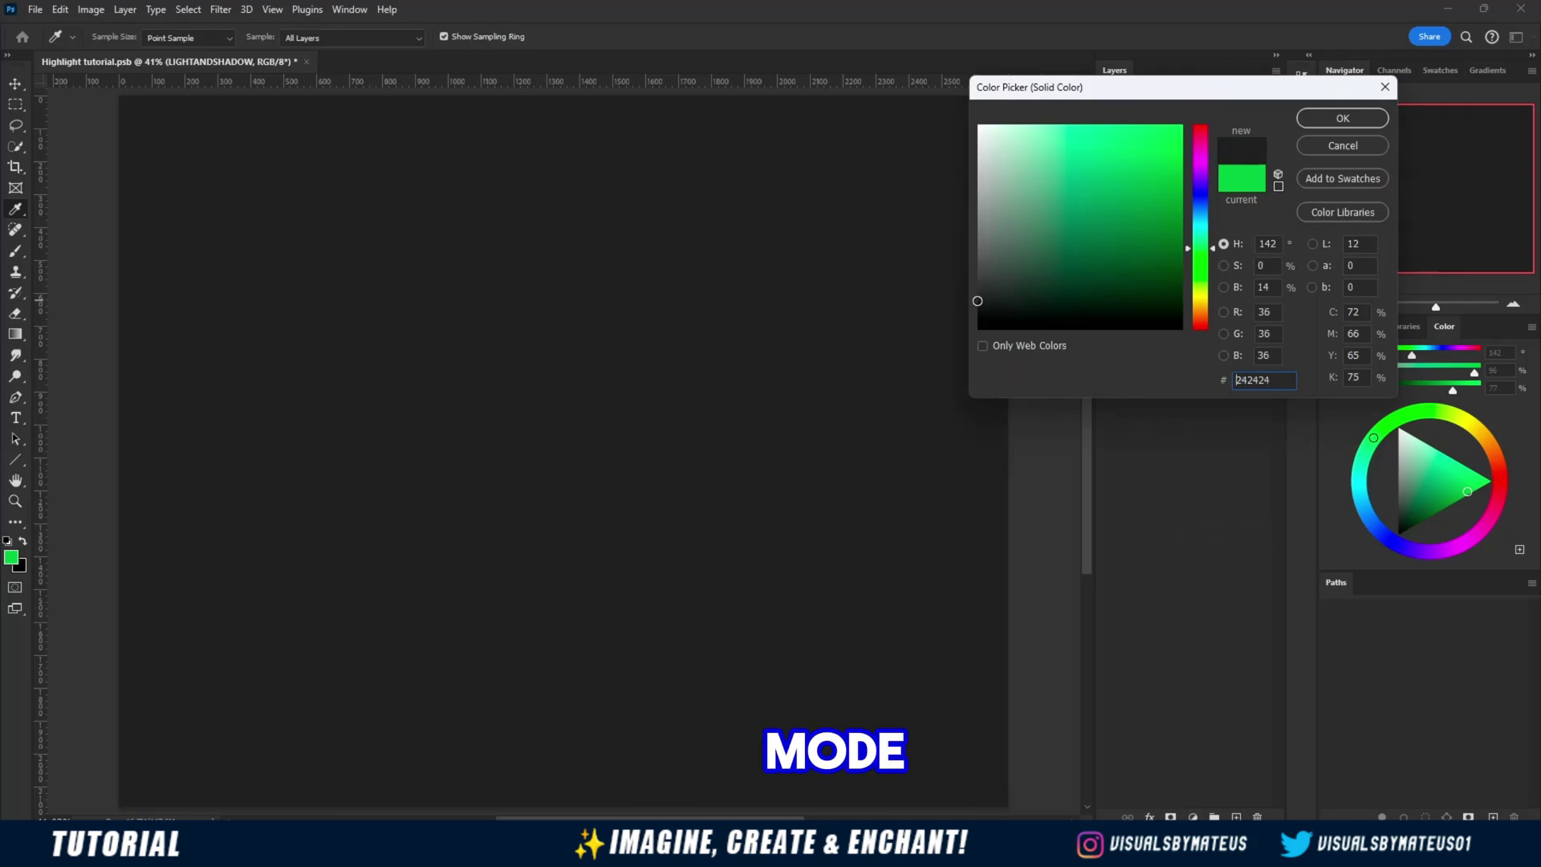
left_click(1326, 117)
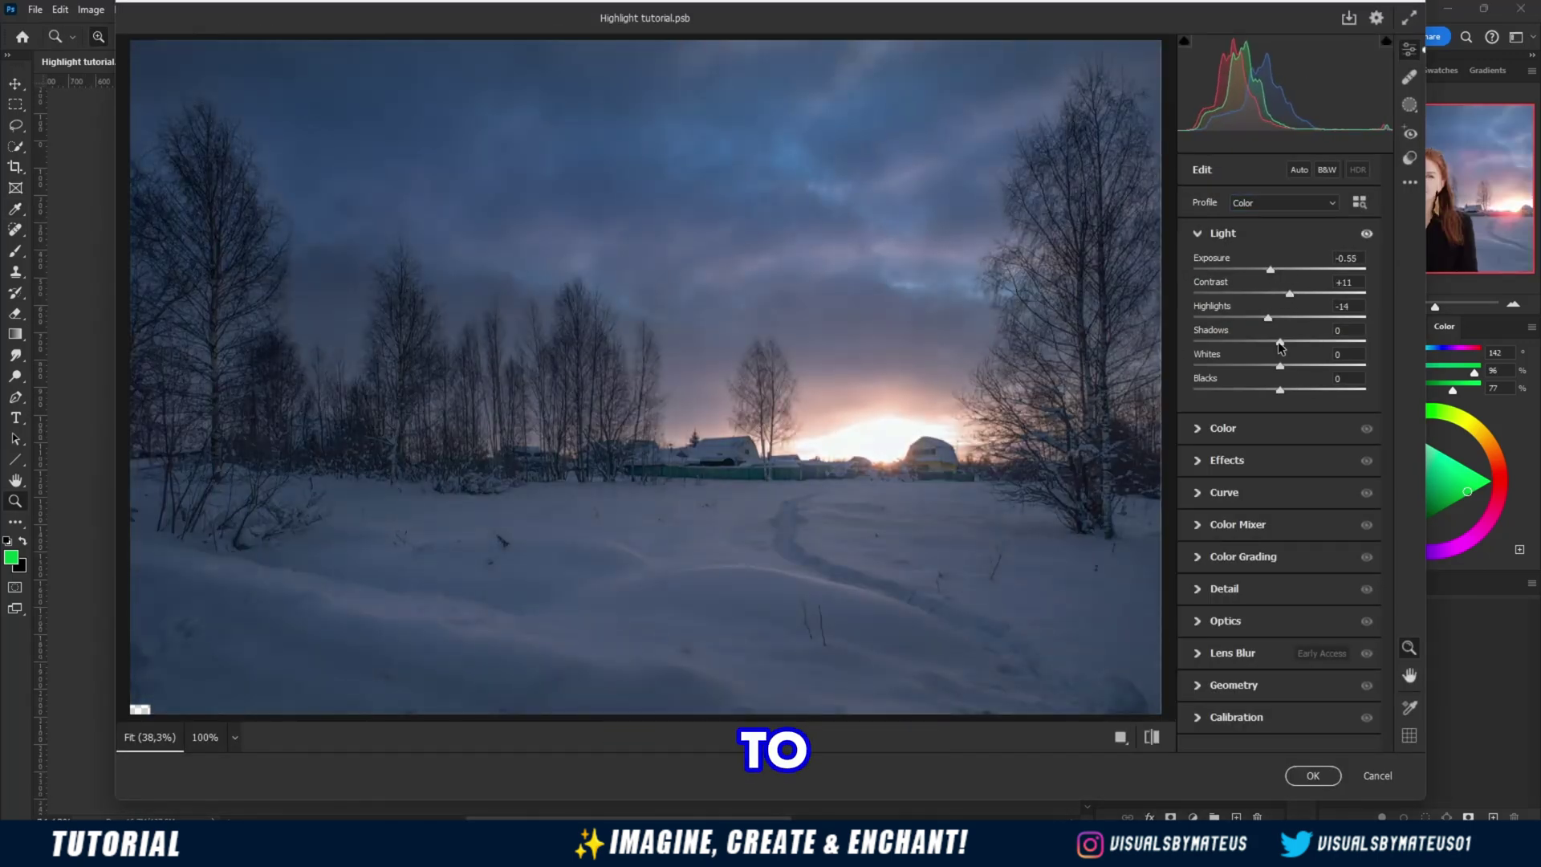
Set the background's Camera Raw temperature to +7, tint +13, vibrance +21 and saturation +12, compare before and after, and apply
left_click(1252, 233)
left_click(1267, 265)
left_click_drag(1280, 329, 1290, 398)
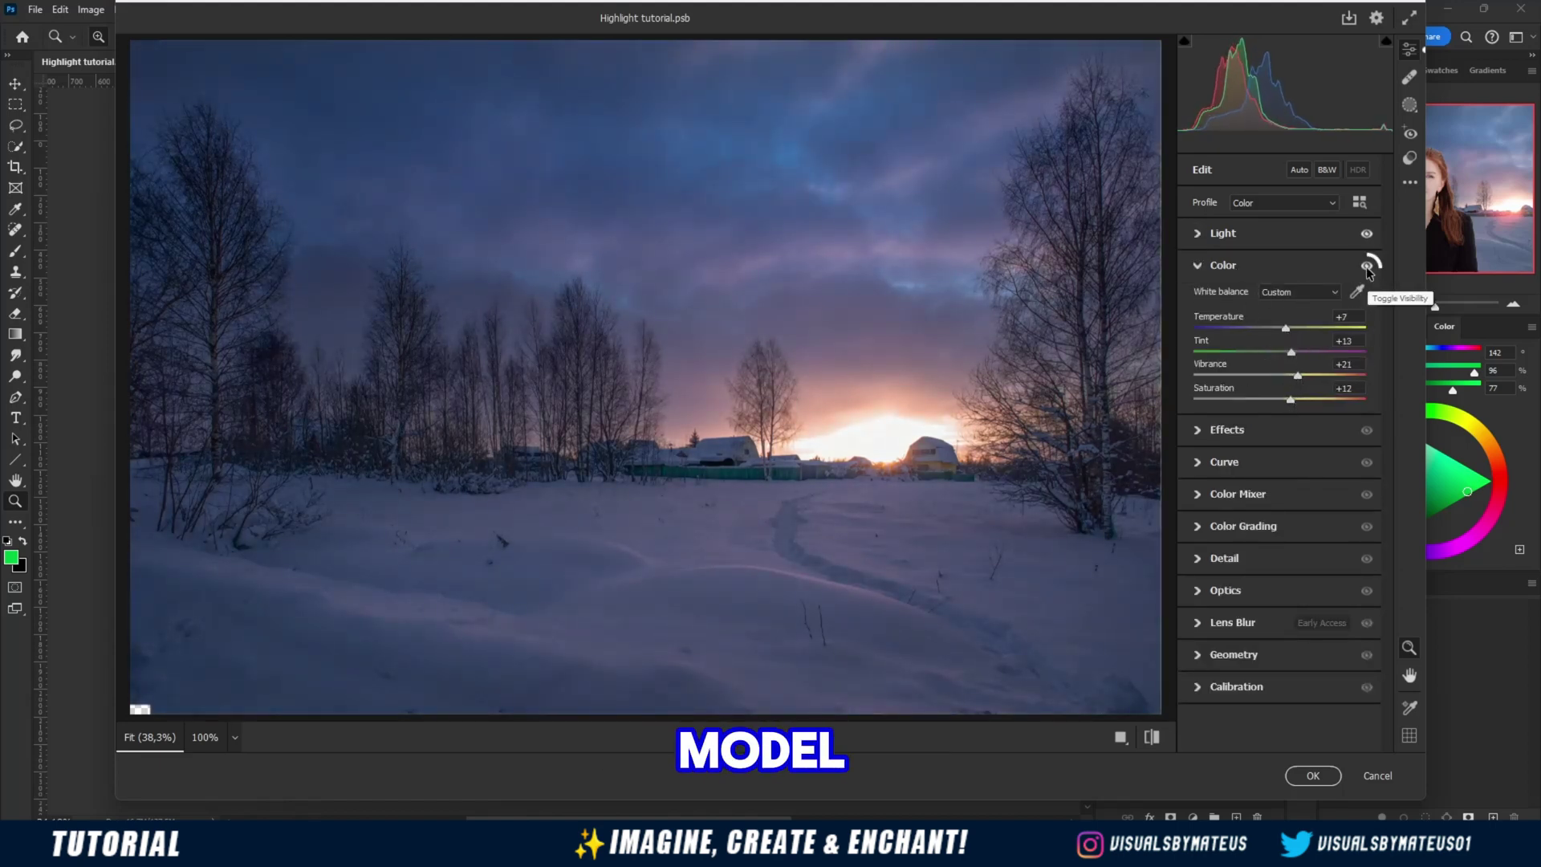
left_click(1151, 737)
left_click(1151, 737)
left_click(1314, 776)
Open the Camera Raw filter on the woman's layer in the HERO group and adjust its Light settings
left_click(1210, 249)
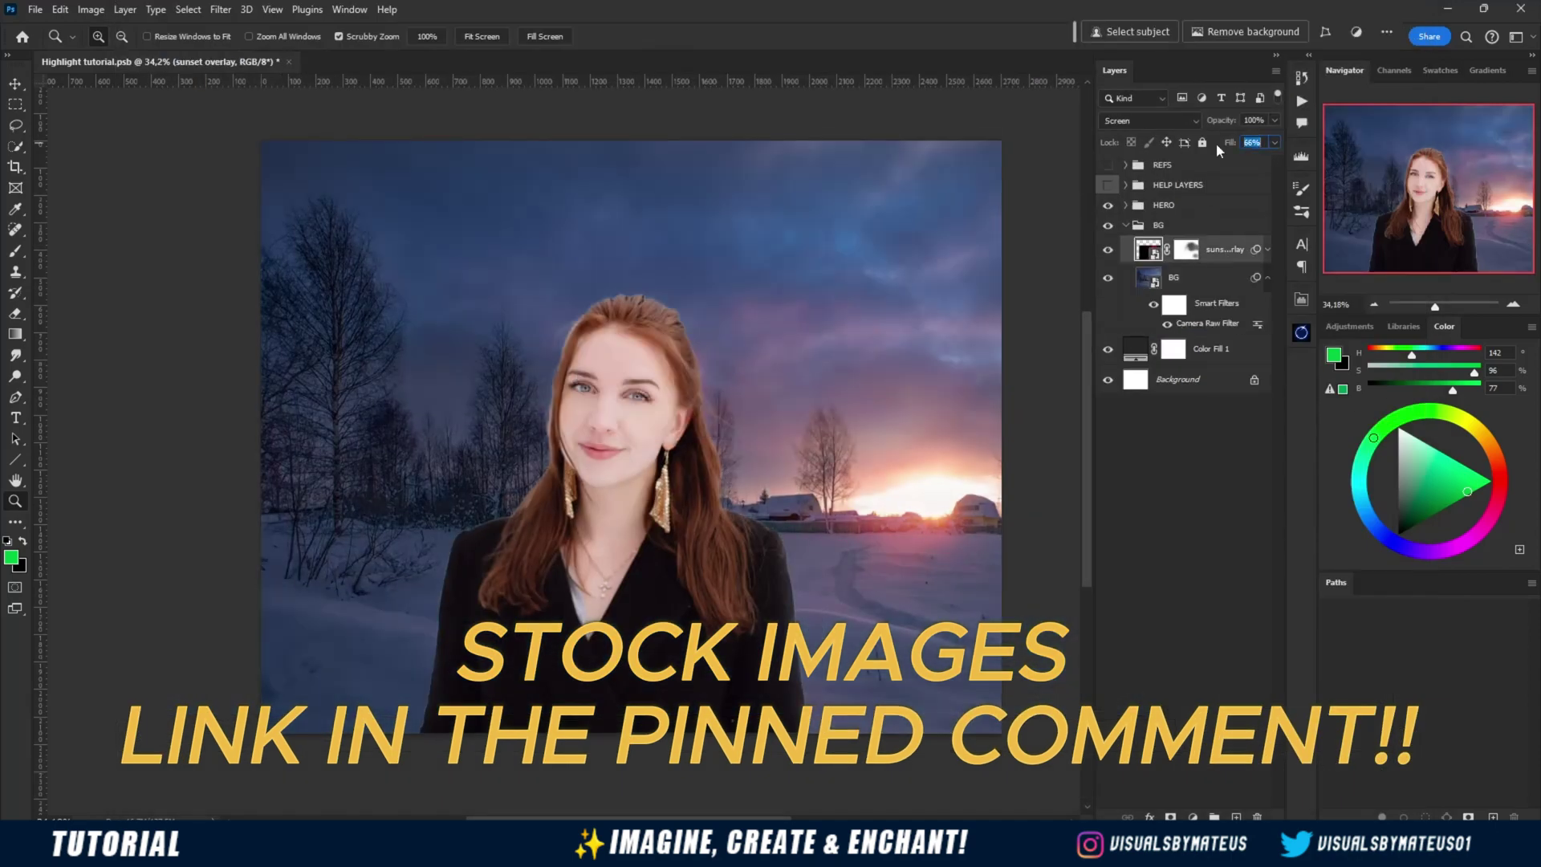
left_click(1126, 225)
left_click(1126, 205)
left_click(1220, 230)
left_click(221, 9)
left_click(310, 127)
left_click(1200, 237)
left_click_drag(1279, 269, 1278, 390)
left_click_drag(1280, 317, 1287, 351)
Raise the woman's vibrance slightly in the Color settings of the Camera Raw filter
left_click(1214, 235)
left_click(1219, 265)
left_click_drag(1280, 375, 1299, 375)
left_click(1219, 268)
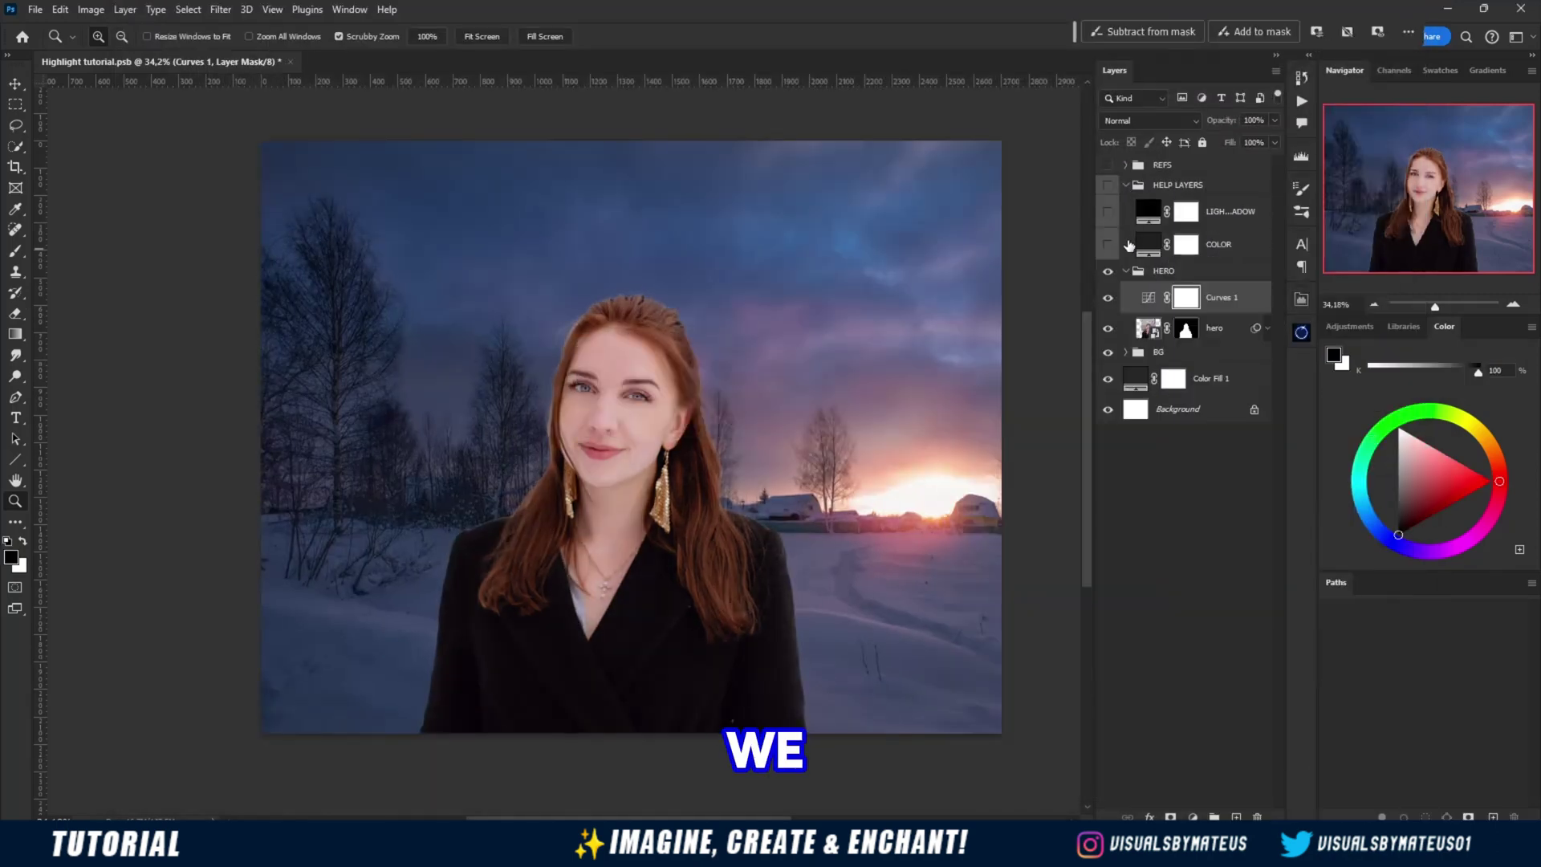
Show the light-and-shadow help layer and darken Curves 1: lower the white point, lift the black point slightly, and add an upper midtone point
left_click(1107, 211)
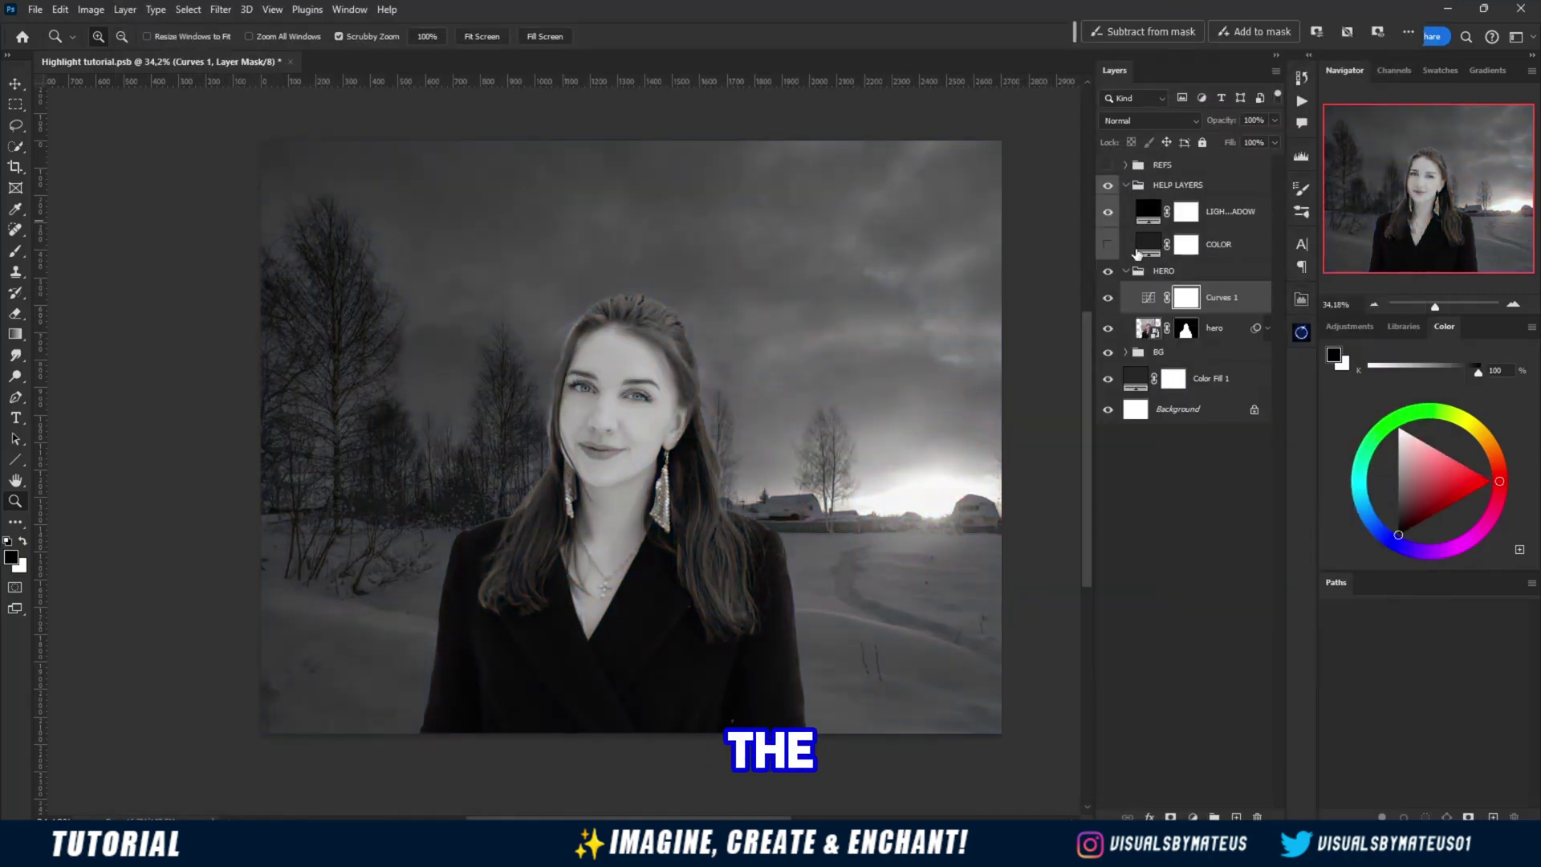
left_click(1148, 297)
double_click(1158, 312)
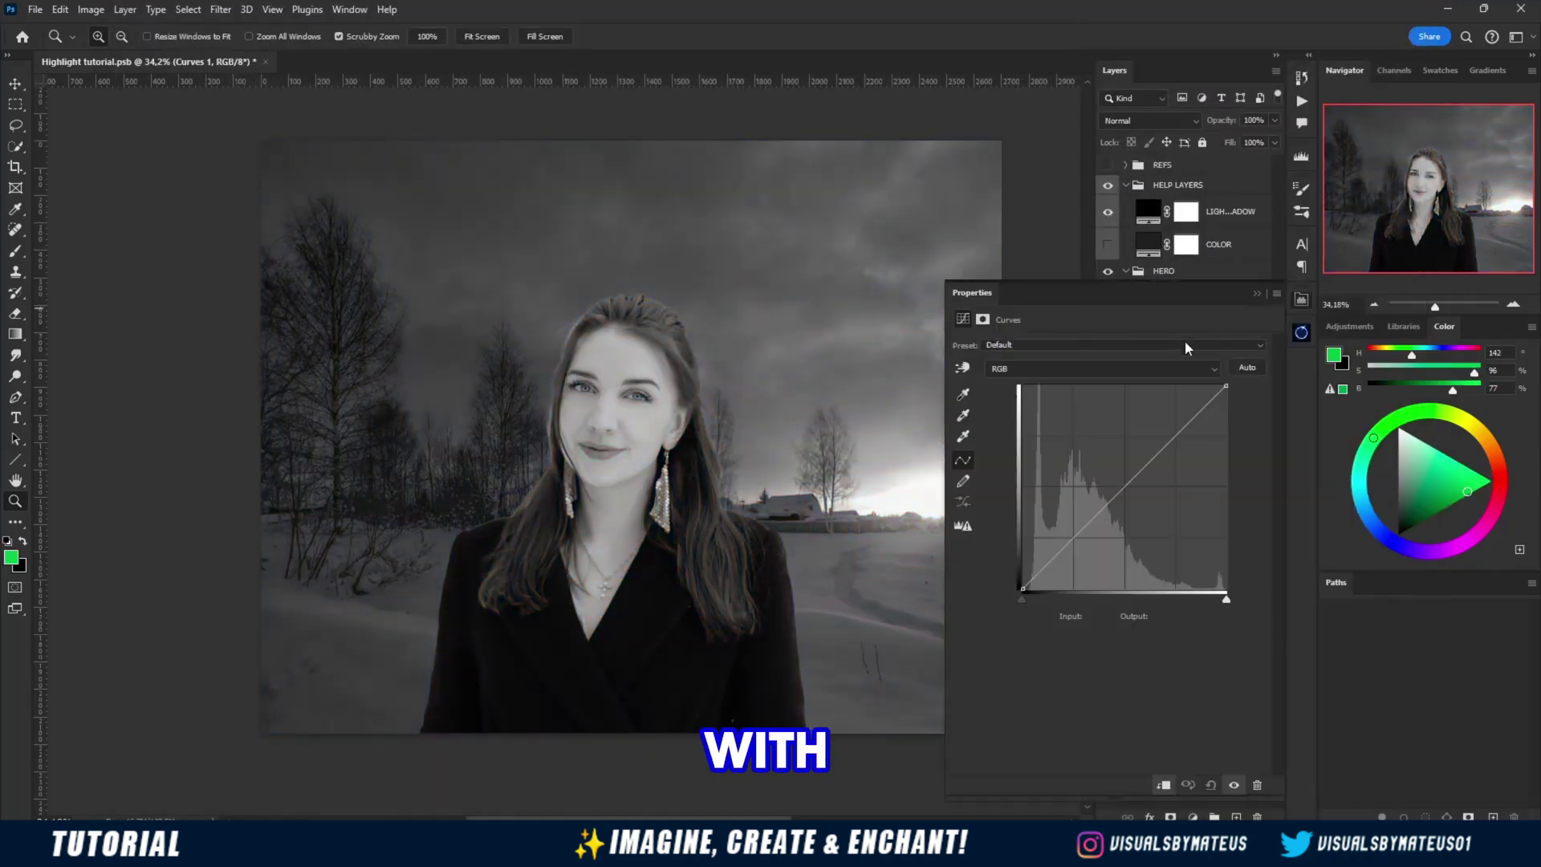
left_click_drag(1226, 386, 1244, 487)
left_click_drag(1023, 588, 1023, 578)
left_click_drag(1168, 512, 1173, 522)
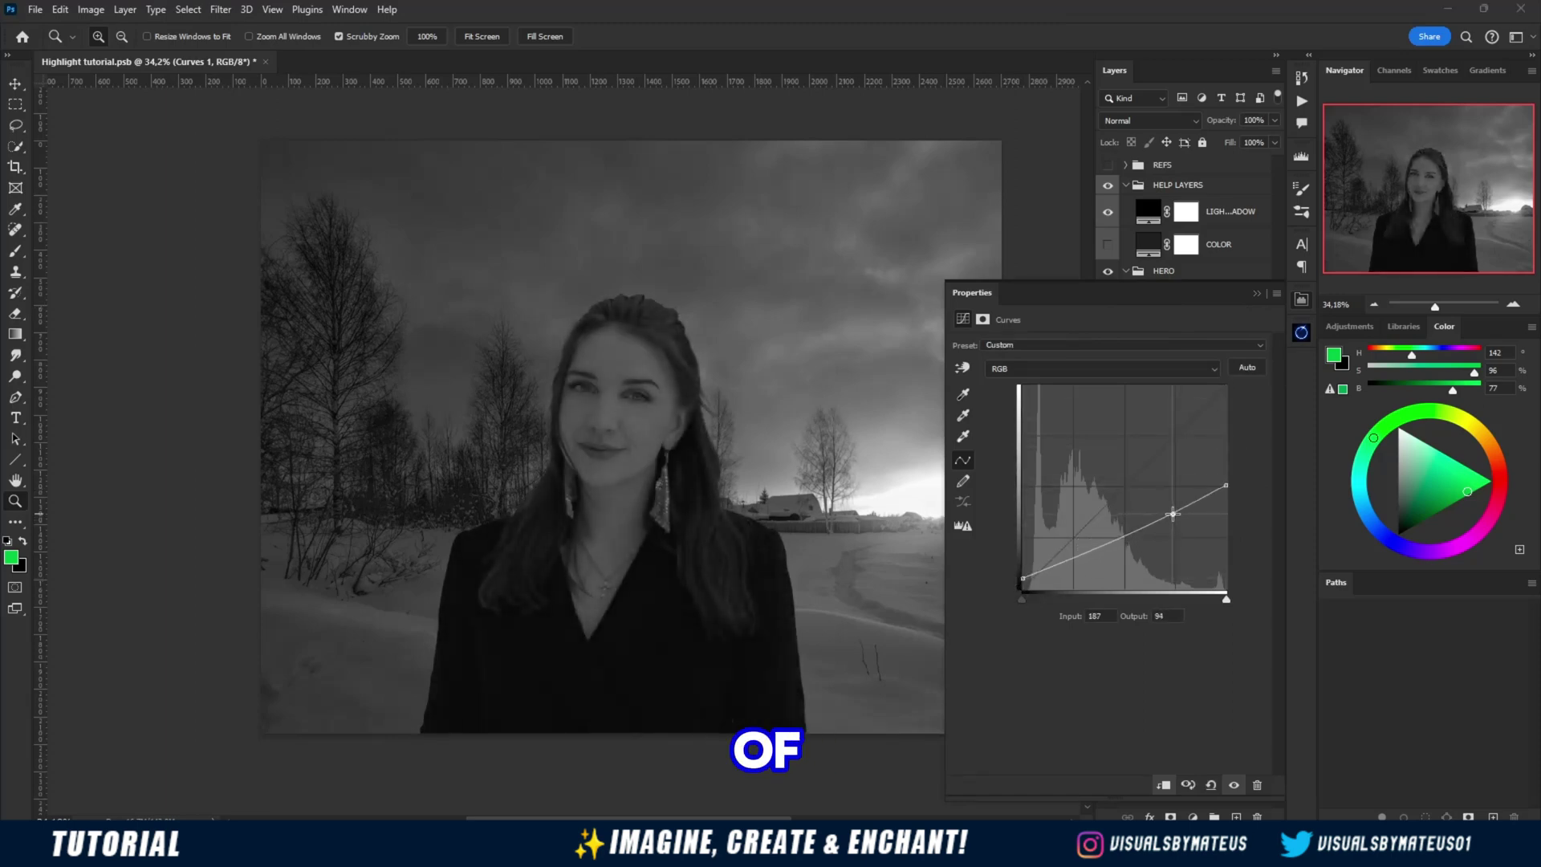
Compare the woman with and without Curves 1, move its upper point to input 200, output 99, and hide the light-and-shadow help layer
left_click(1256, 294)
left_click(1107, 298)
left_click(1107, 298)
double_click(1160, 299)
left_click_drag(1174, 516, 1184, 510)
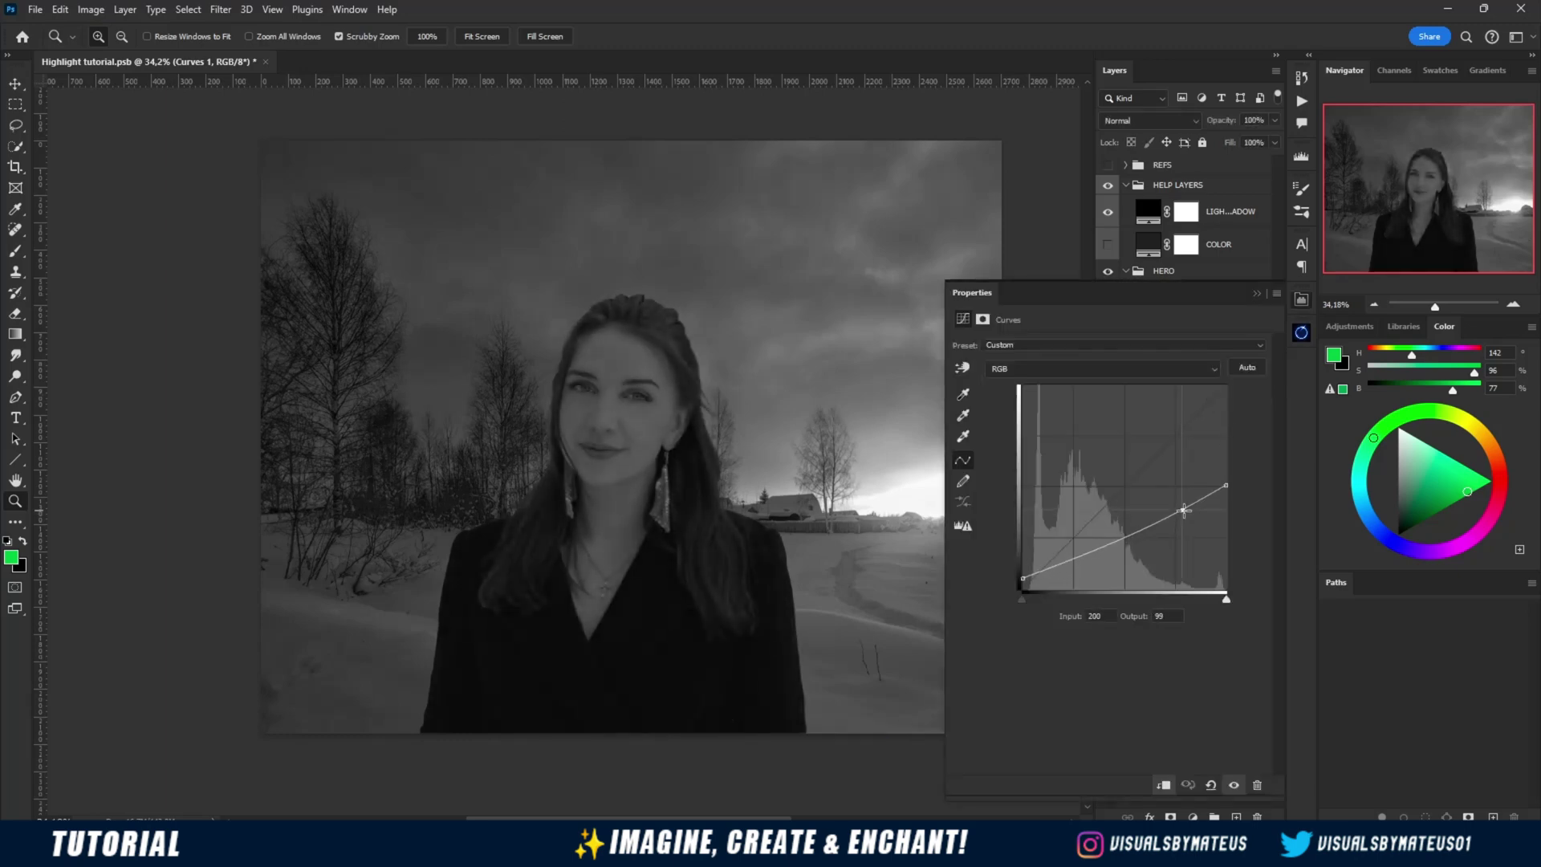
left_click(1257, 294)
left_click(1108, 211)
left_click(1108, 298)
left_click(1107, 298)
Show the COLOR help layer and add a Hue/Saturation adjustment above Curves 1, tuning the color range sampled from the coat
left_click(1107, 244)
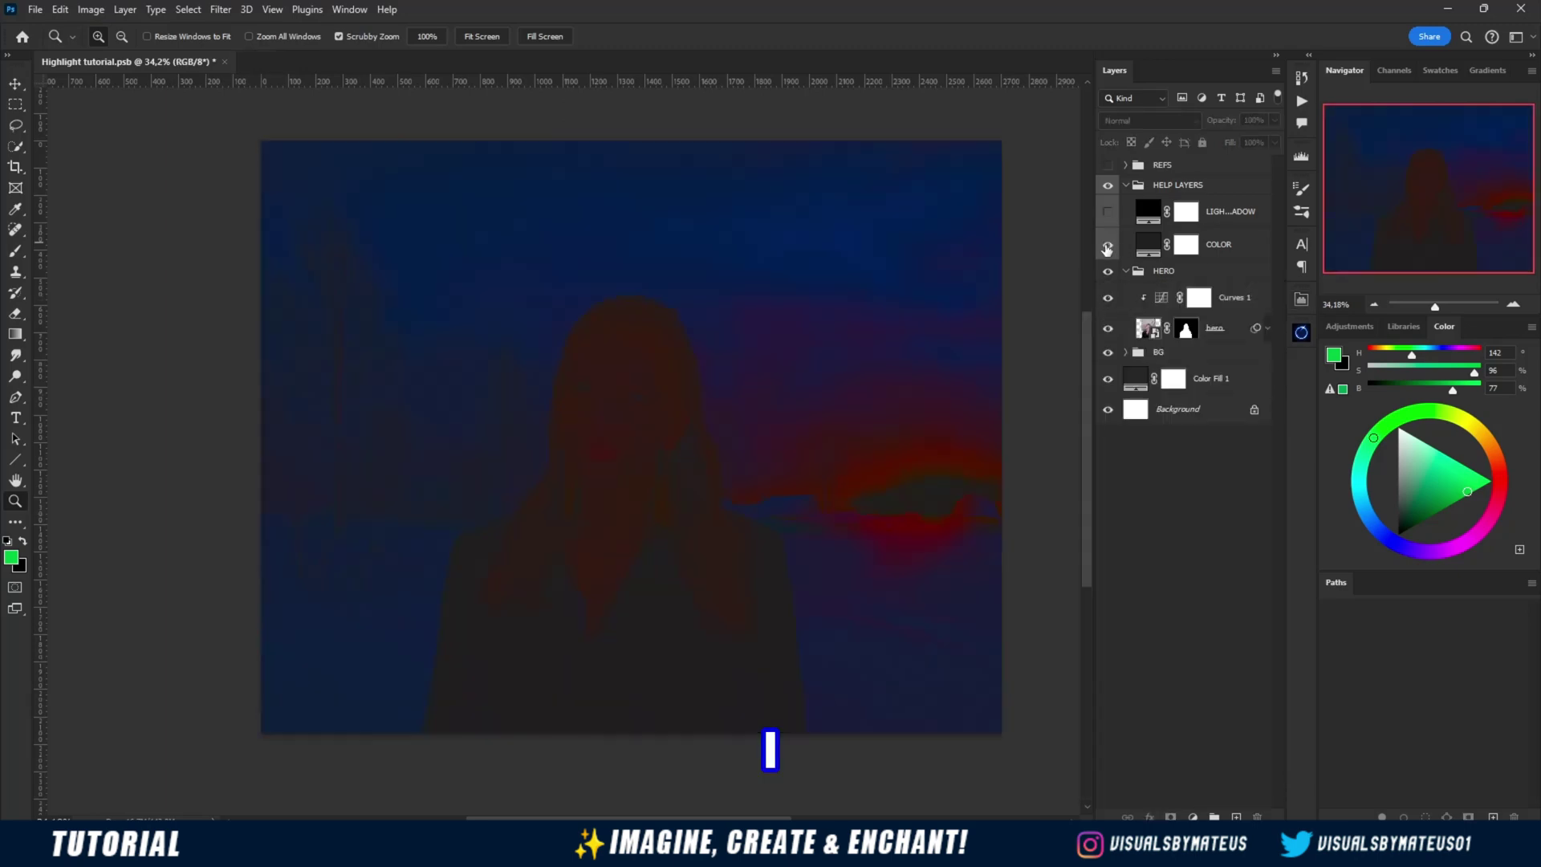
left_click(1194, 303)
left_click(1192, 815)
left_click(1229, 666)
left_click(963, 367)
left_click_drag(473, 684, 519, 703)
left_click_drag(1108, 409, 1124, 439)
Set the Blues of the Hue/Saturation adjustment to hue +4 and saturation +10, and hide the COLOR help layer
left_click(1115, 368)
left_click(1114, 454)
mouse_move(1109, 408)
left_mouse_down()
mouse_move(1086, 411)
mouse_move(1114, 409)
left_mouse_up()
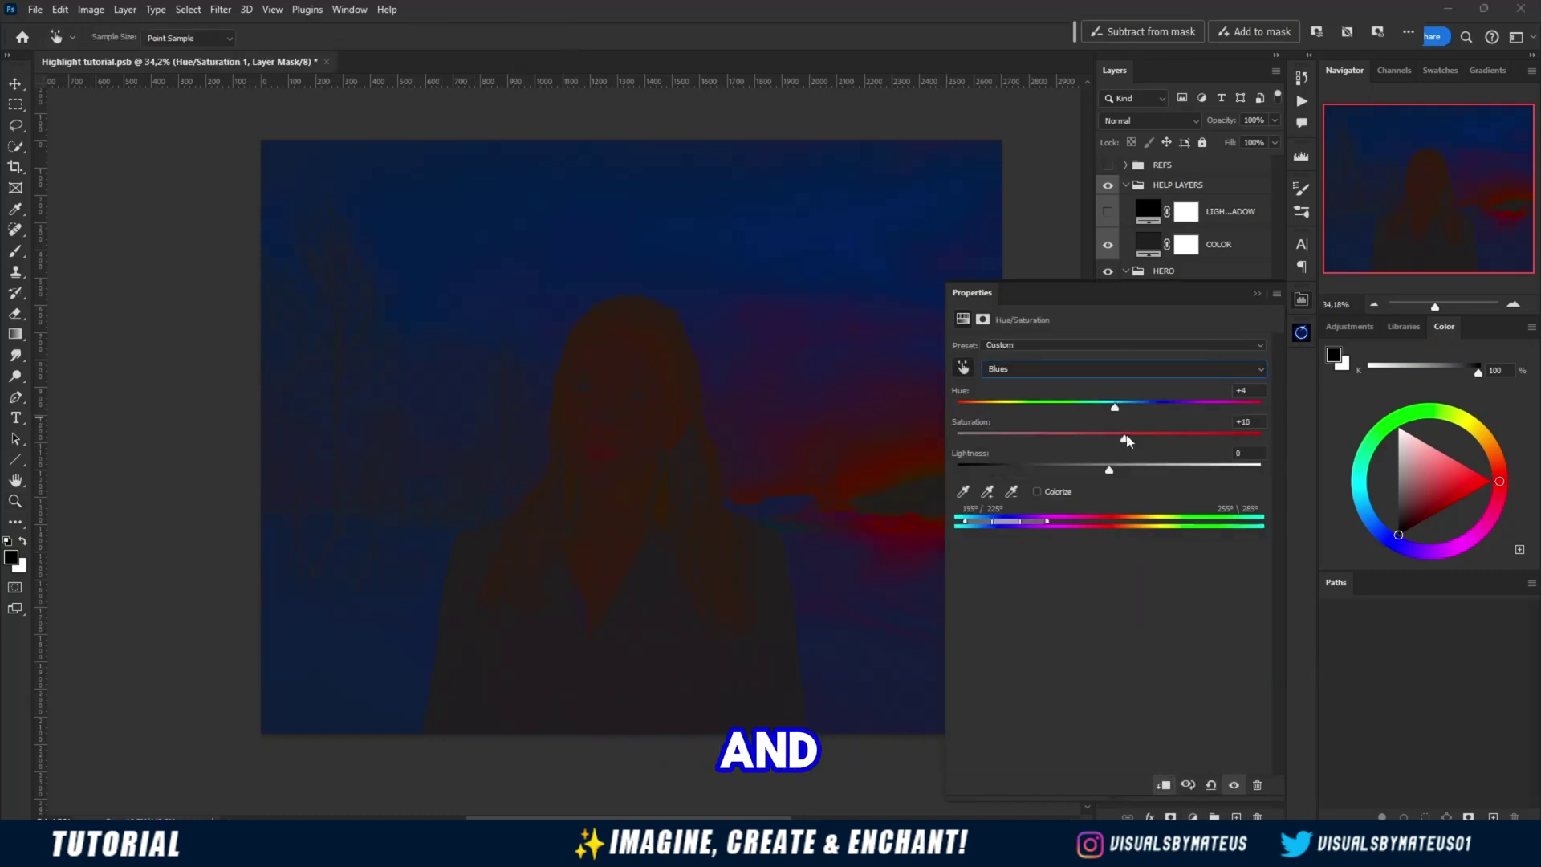
left_click(1257, 294)
left_click(1108, 246)
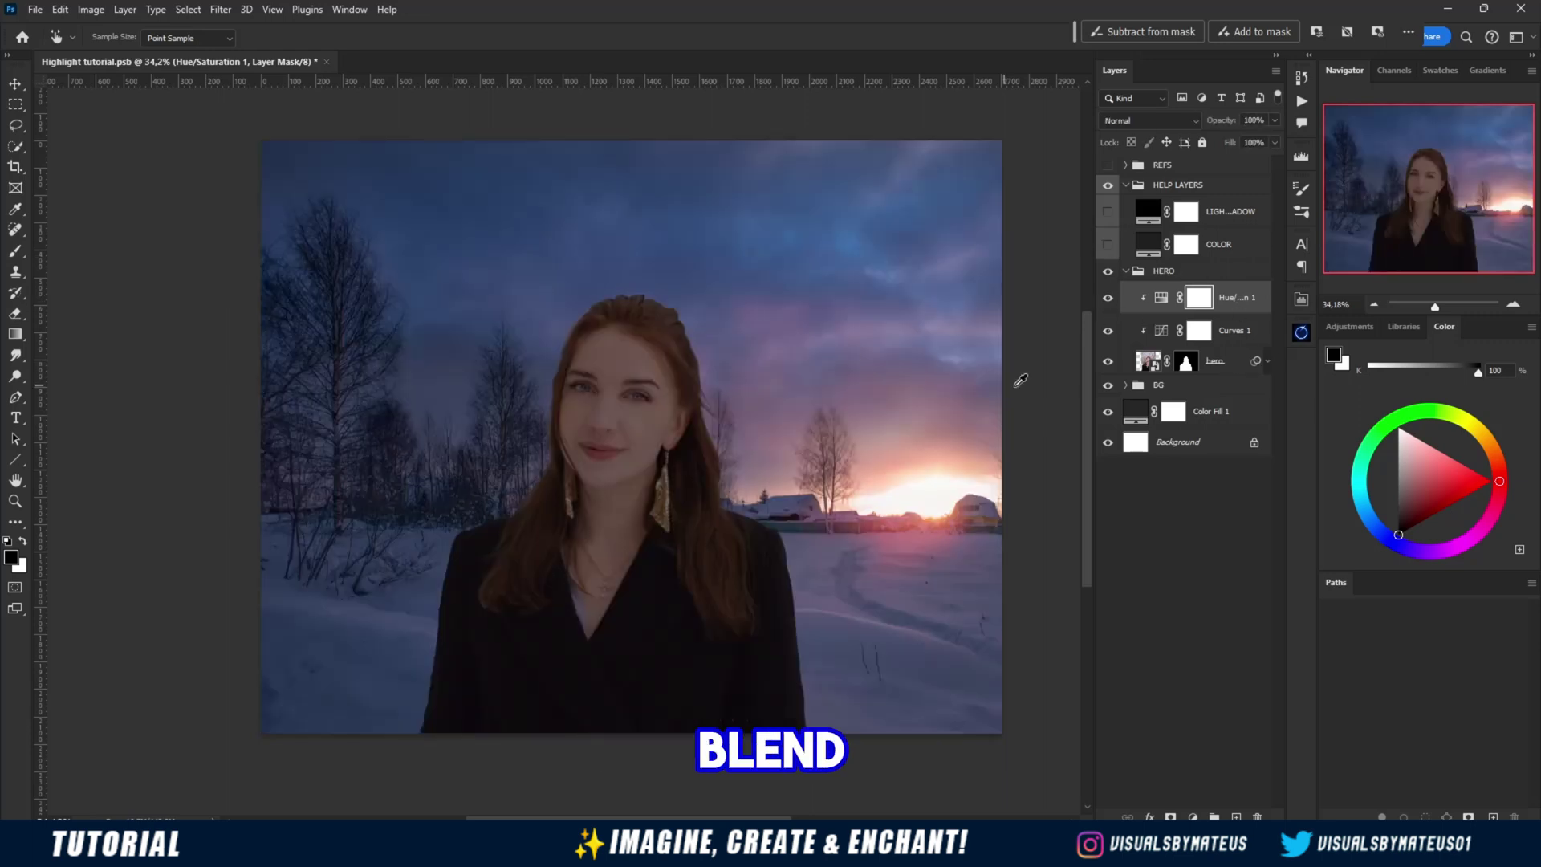
Add a Brightness/Contrast adjustment clipped to the woman's layer with brightness -21
left_click(1192, 816)
left_click(1233, 589)
left_click(1162, 784)
left_click_drag(1109, 390, 1088, 392)
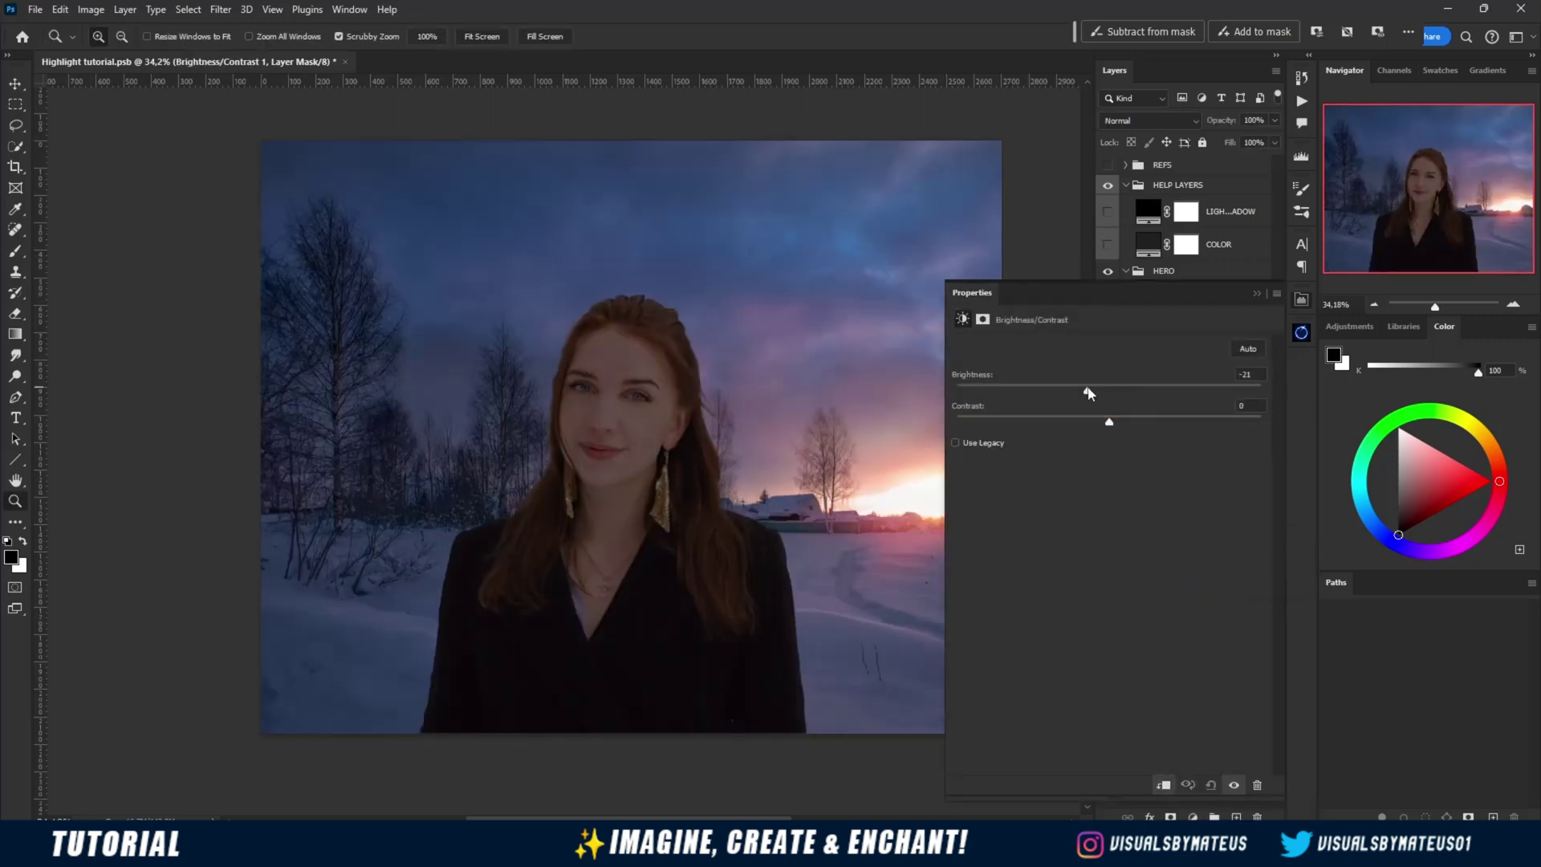
left_click(1256, 293)
Add a Brightness/Contrast adjustment above the sunset overlay in the BG group with brightness -28 and contrast 13
left_click(1192, 817)
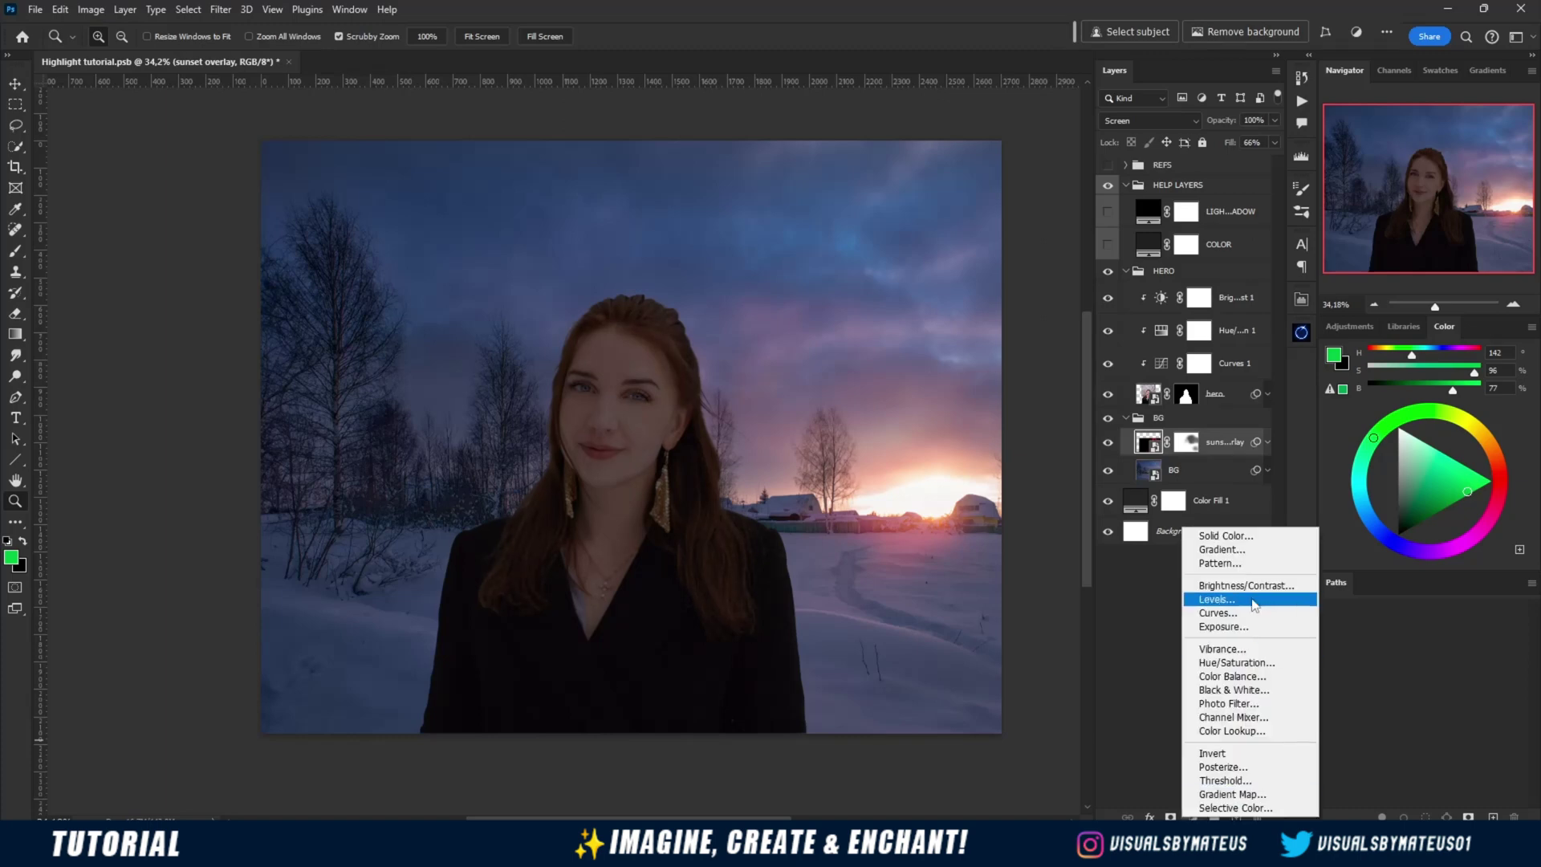
left_click(1211, 567)
left_click_drag(1109, 390, 1079, 398)
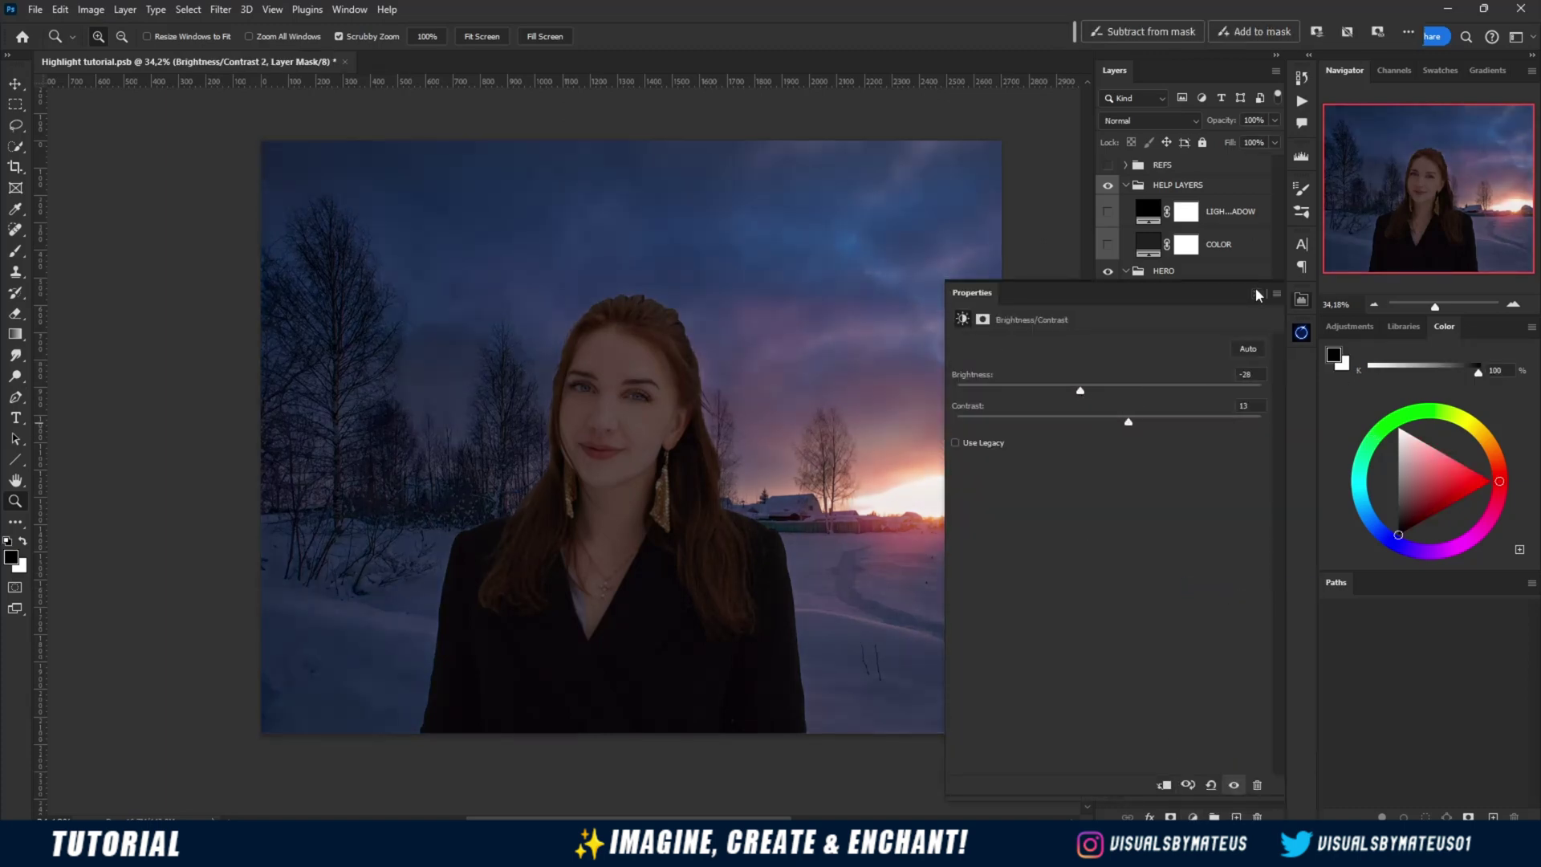
left_click(1256, 294)
Invert the background adjustment's mask and paint white with a soft brush of 600 to 700 px to darken the scene around the sunset
key("ctrl+i")
key("b")
right_click(481, 373)
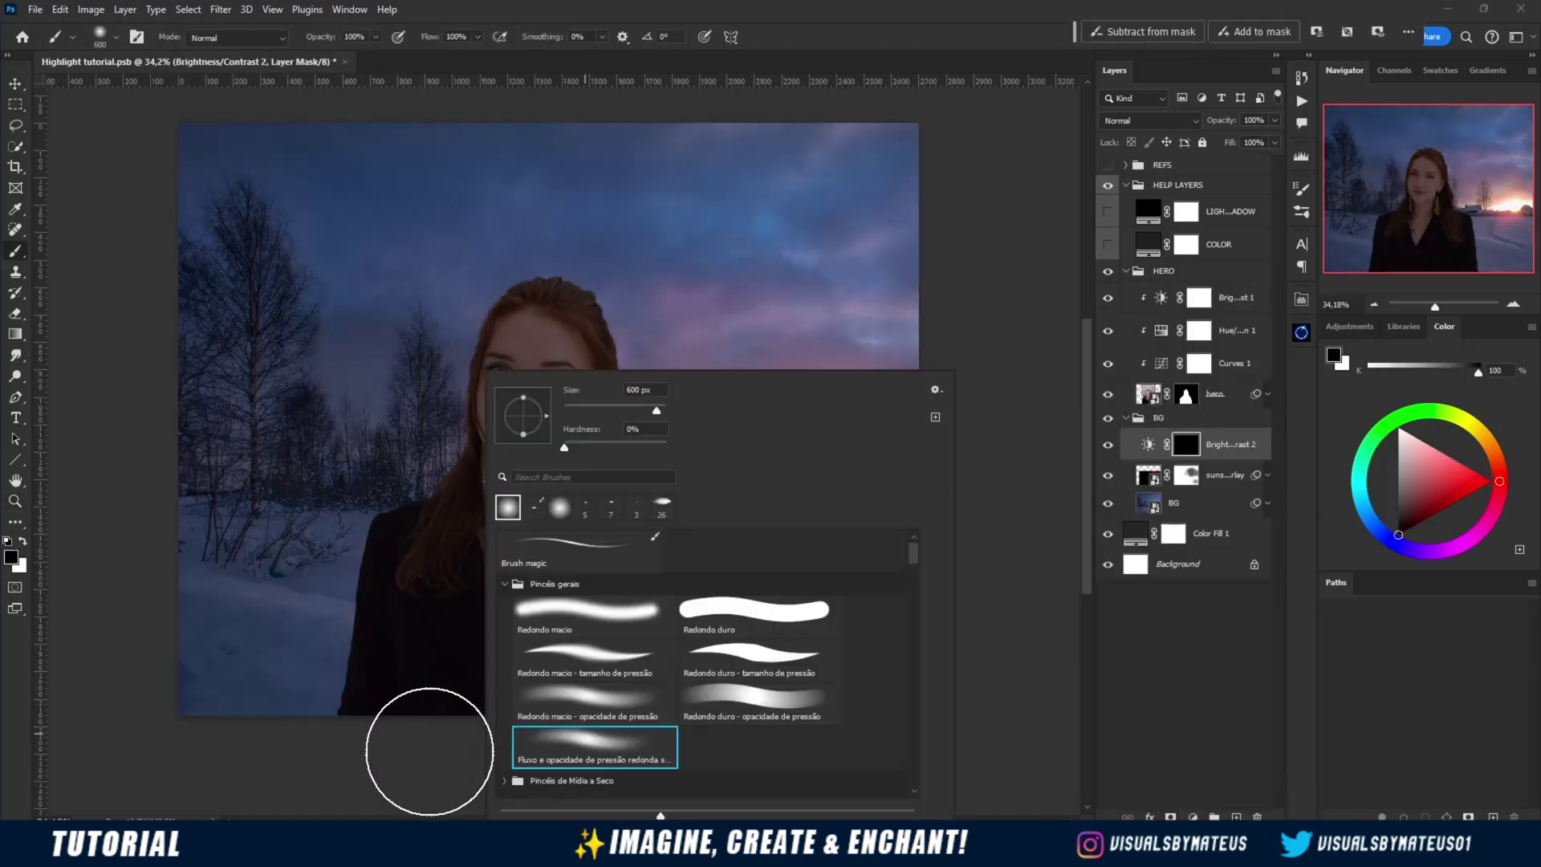
left_click(430, 752)
key("x")
left_click_drag(281, 602, 394, 626)
mouse_move(229, 201)
left_mouse_down()
mouse_move(481, 177)
mouse_move(862, 181)
left_mouse_up()
key("]")
mouse_move(949, 344)
left_mouse_down()
mouse_move(674, 185)
mouse_move(329, 163)
left_mouse_up()
left_click_drag(937, 657, 563, 711)
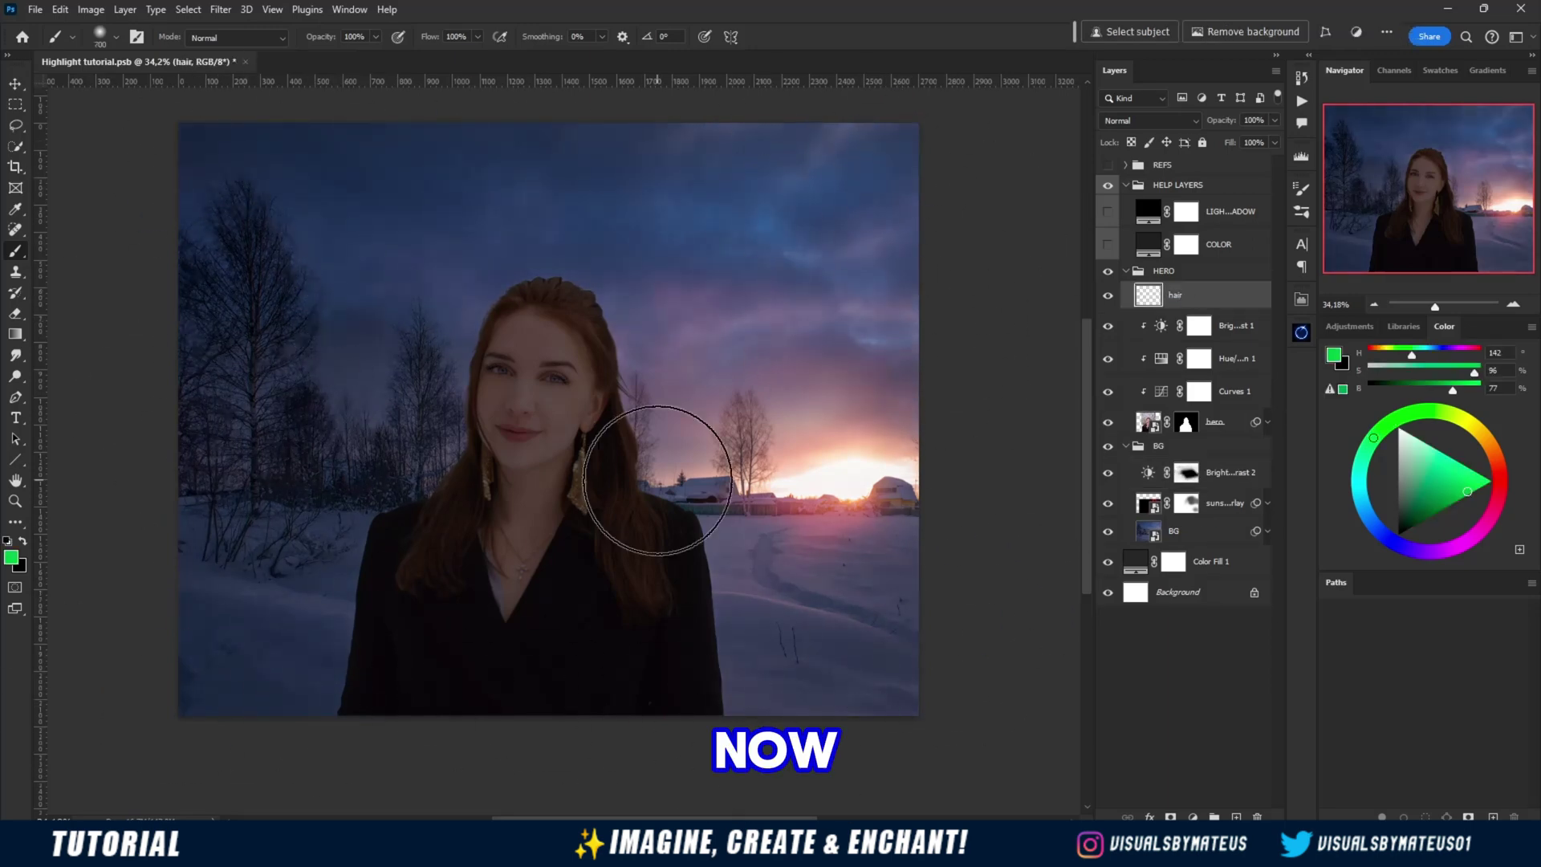
Paint fine strands along the shaded side and crown on the hair layer, using a tiny brush and dark browns sampled from her hair
right_click(642, 374)
left_click_drag(810, 411, 720, 410)
key("Return")
mouse_move(425, 449)
left_mouse_down()
mouse_move(798, 499)
mouse_move(798, 594)
left_mouse_up()
left_click(622, 445, "alt")
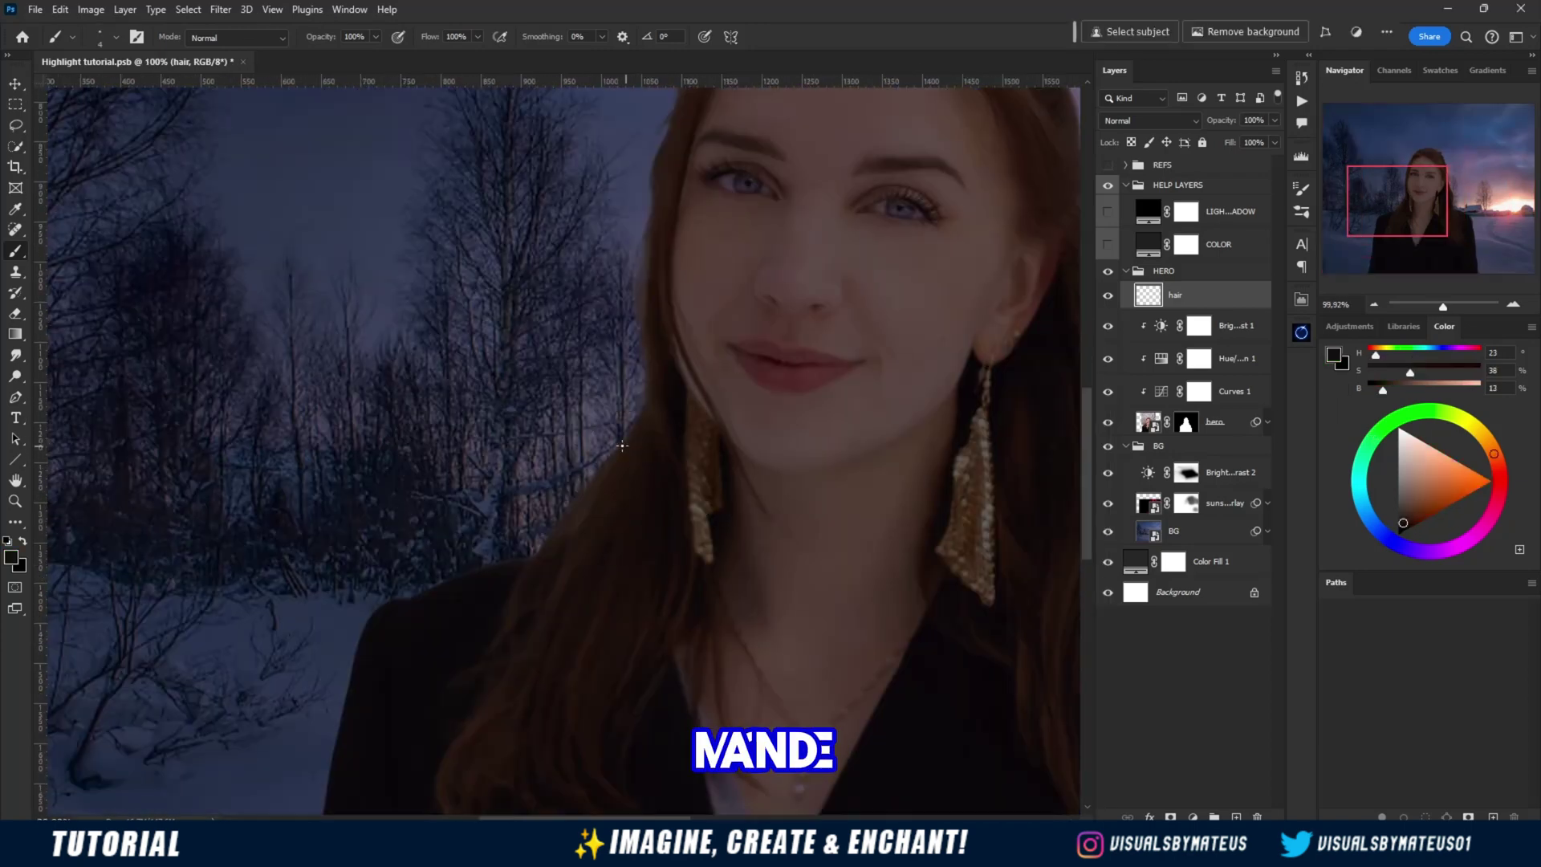
scroll(751, 158, "up", 3)
left_click(710, 175, "alt")
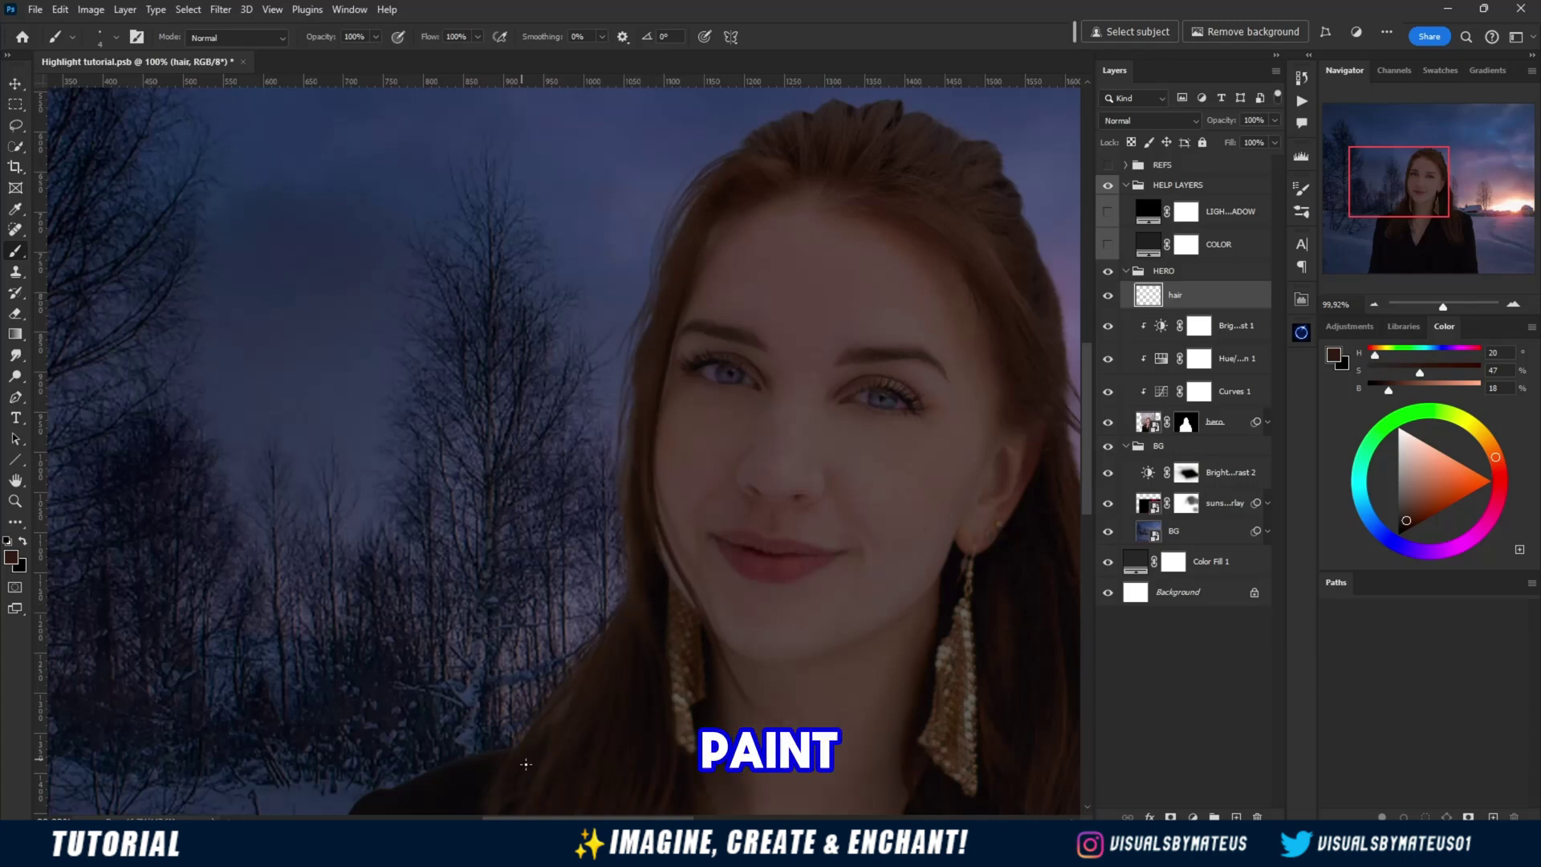
scroll(835, 300, "up", 3)
left_click(771, 310, "alt")
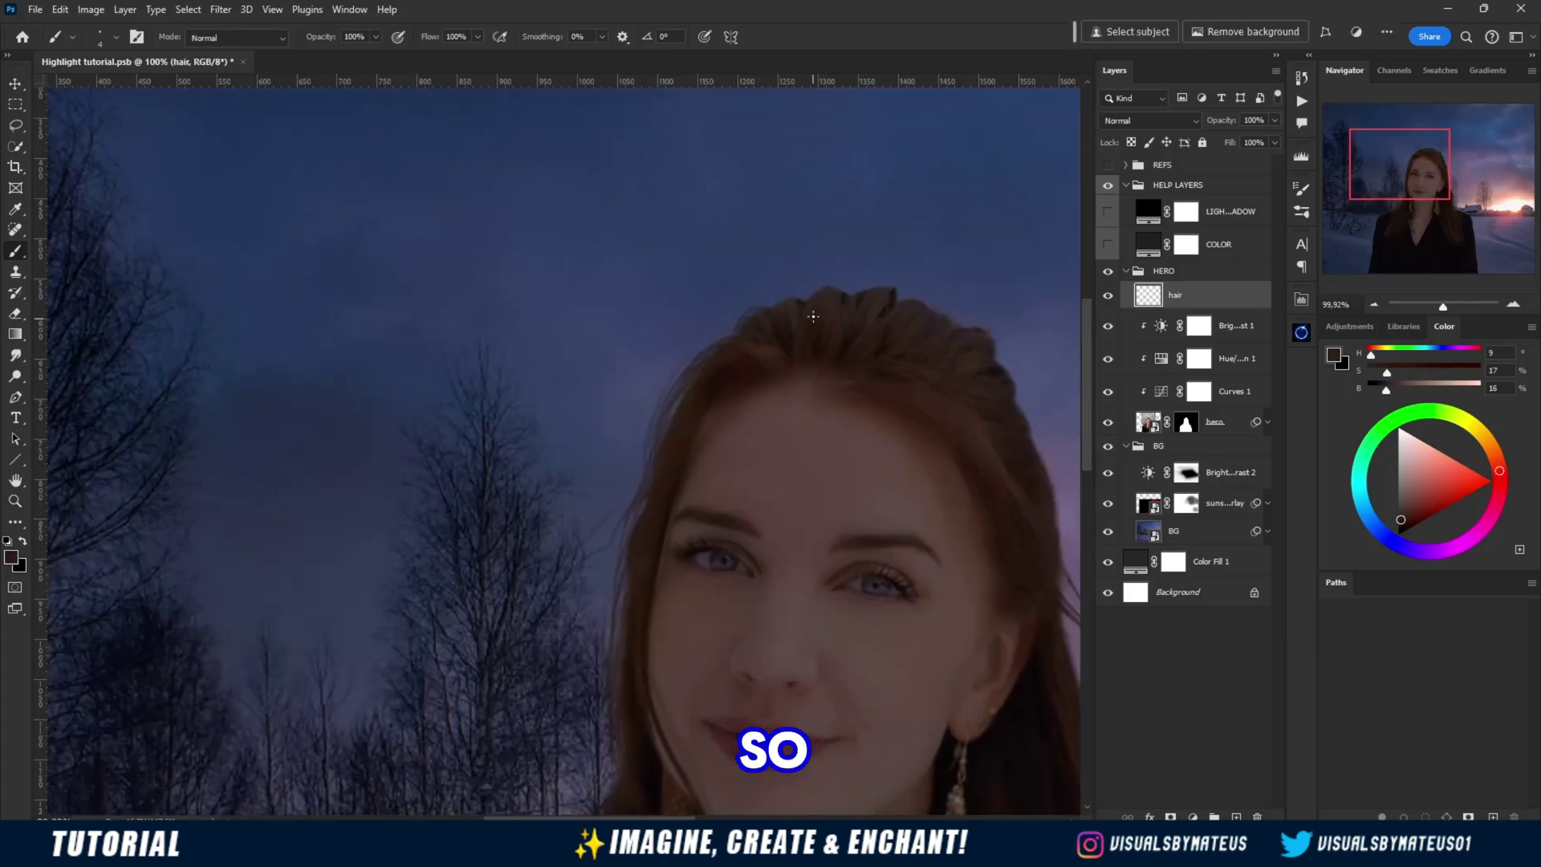
Paint loose strands along the sunset-facing edge of the hair with brown sampled from that side
left_click_drag(895, 306, 530, 313)
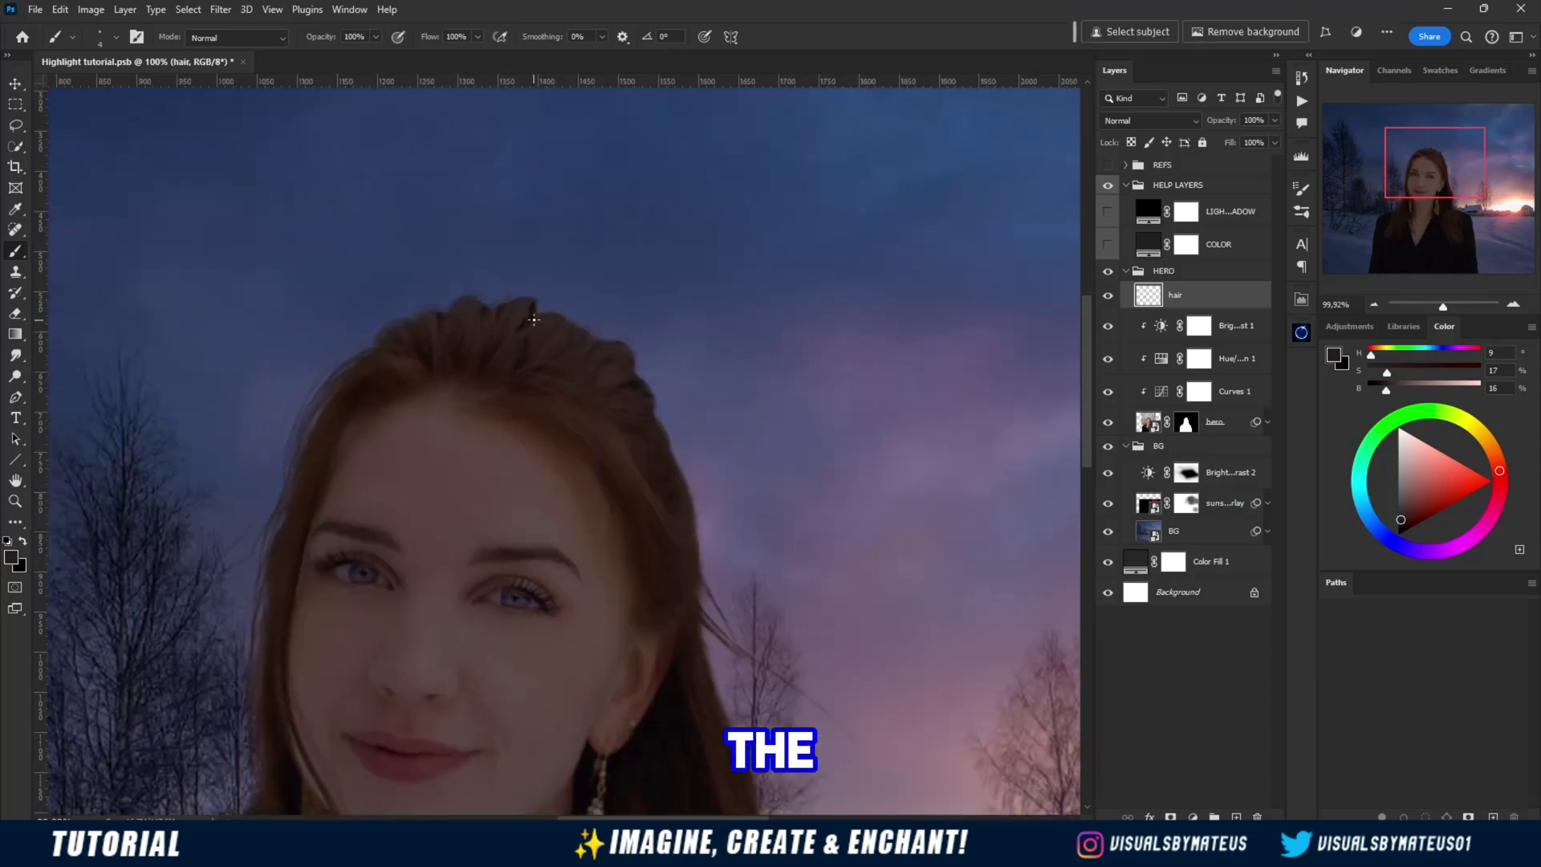
left_click_drag(646, 387, 539, 256)
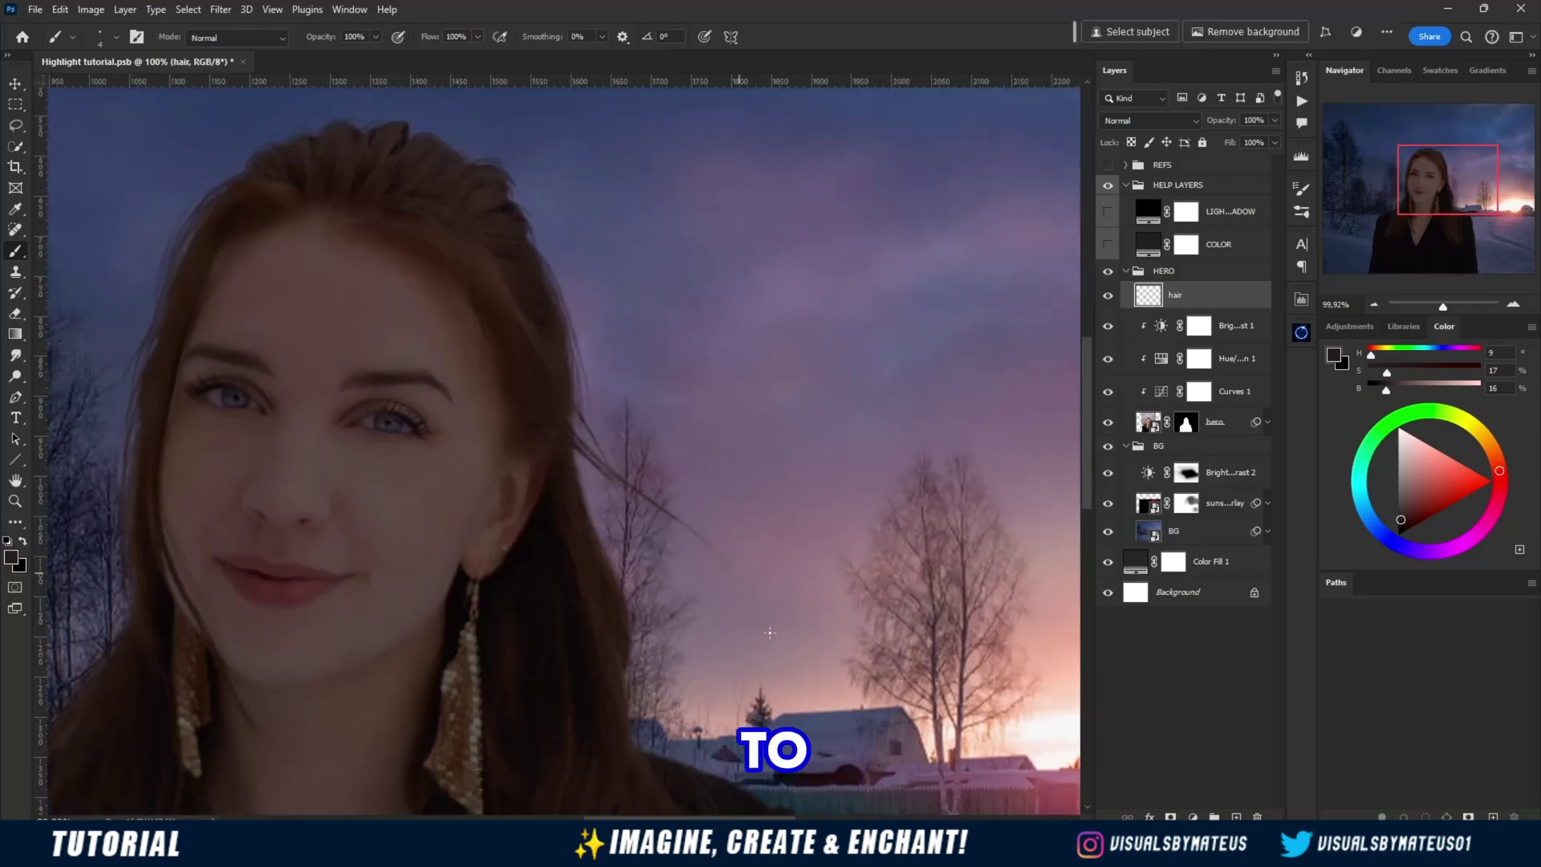
left_click(606, 567, "alt")
left_click_drag(606, 566, 581, 361)
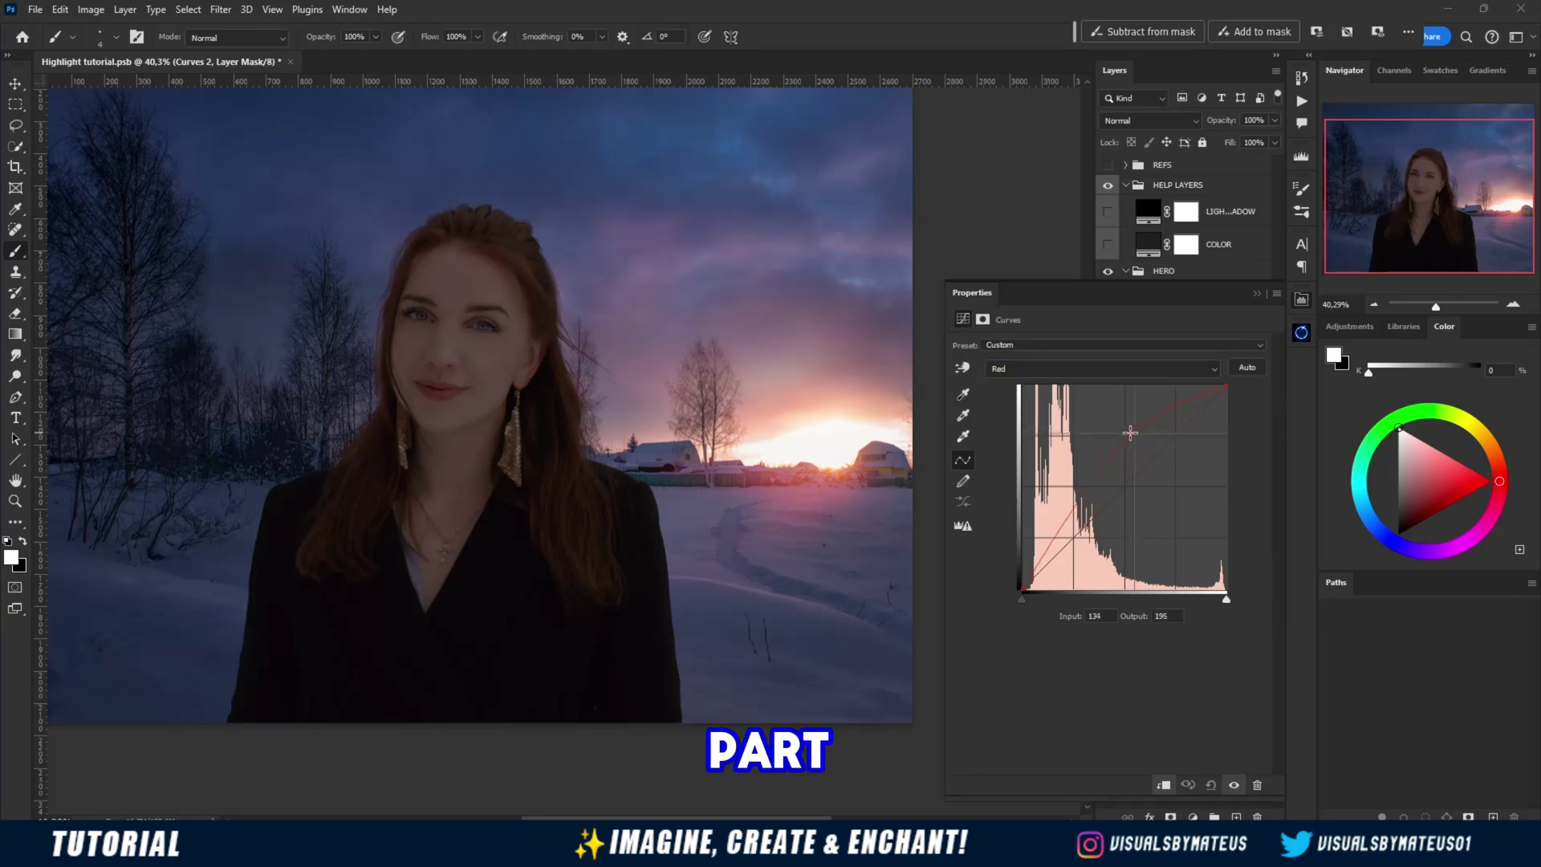
Clip the Curves 2 layer to the HERO group and adjust its color channels for orange light, raising Red around input 134 to output 195
left_click_drag(1222, 313, 1174, 261)
left_click(1177, 290, "alt")
double_click(1148, 276)
left_click(1101, 368)
left_click(1101, 433)
left_click_drag(1143, 470, 1139, 432)
left_click(1101, 367)
left_click(1101, 418)
left_click(1051, 368)
left_click(1048, 385)
left_click(1256, 293)
In the Curves 2 blending options, split the Underlying Layer's black Blend If slider to 0 / 46
double_click(1247, 276)
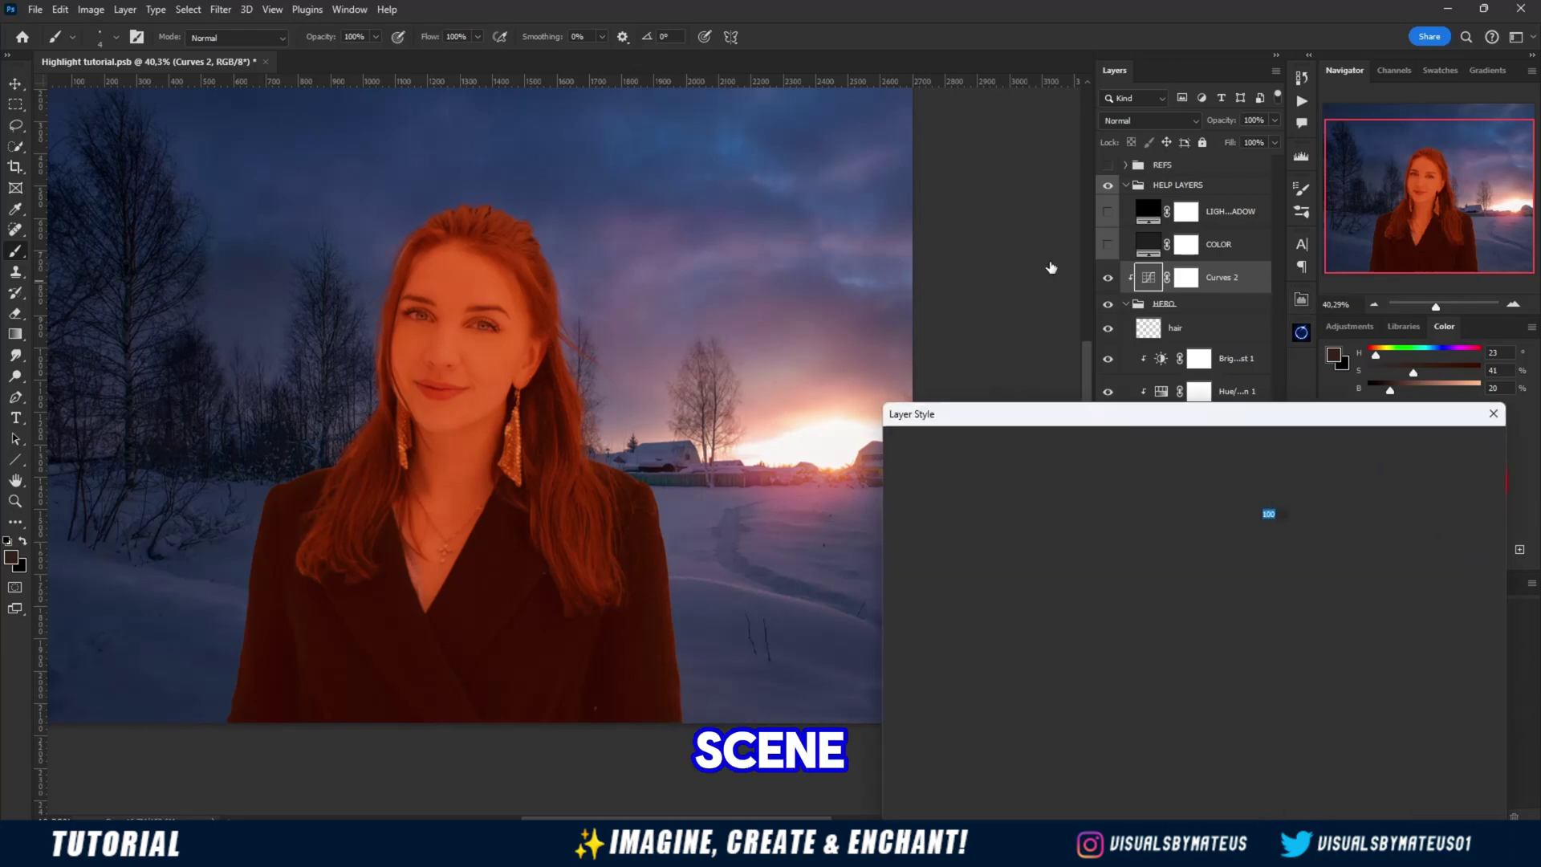
left_click_drag(1103, 715, 1164, 721)
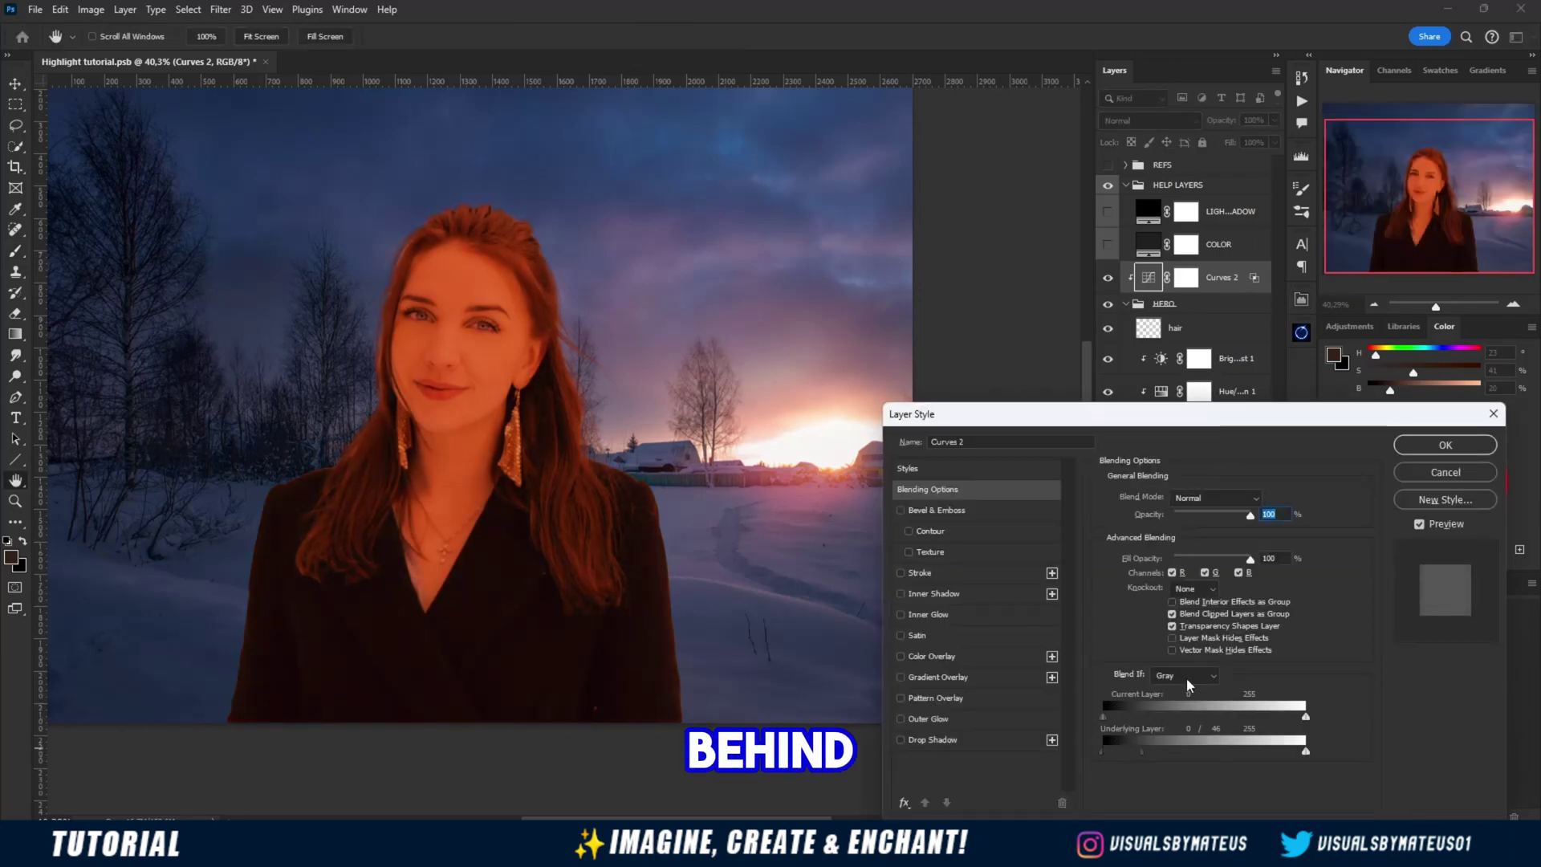
key("Return")
Invert the Curves 2 mask and paint orange light down the sunset-facing edge of the hair and coat with a soft brush
key("b")
key("ctrl+i")
right_click(514, 463)
double_click(633, 745)
mouse_move(531, 234)
left_mouse_down()
mouse_move(585, 566)
mouse_move(674, 564)
mouse_move(658, 636)
left_mouse_up()
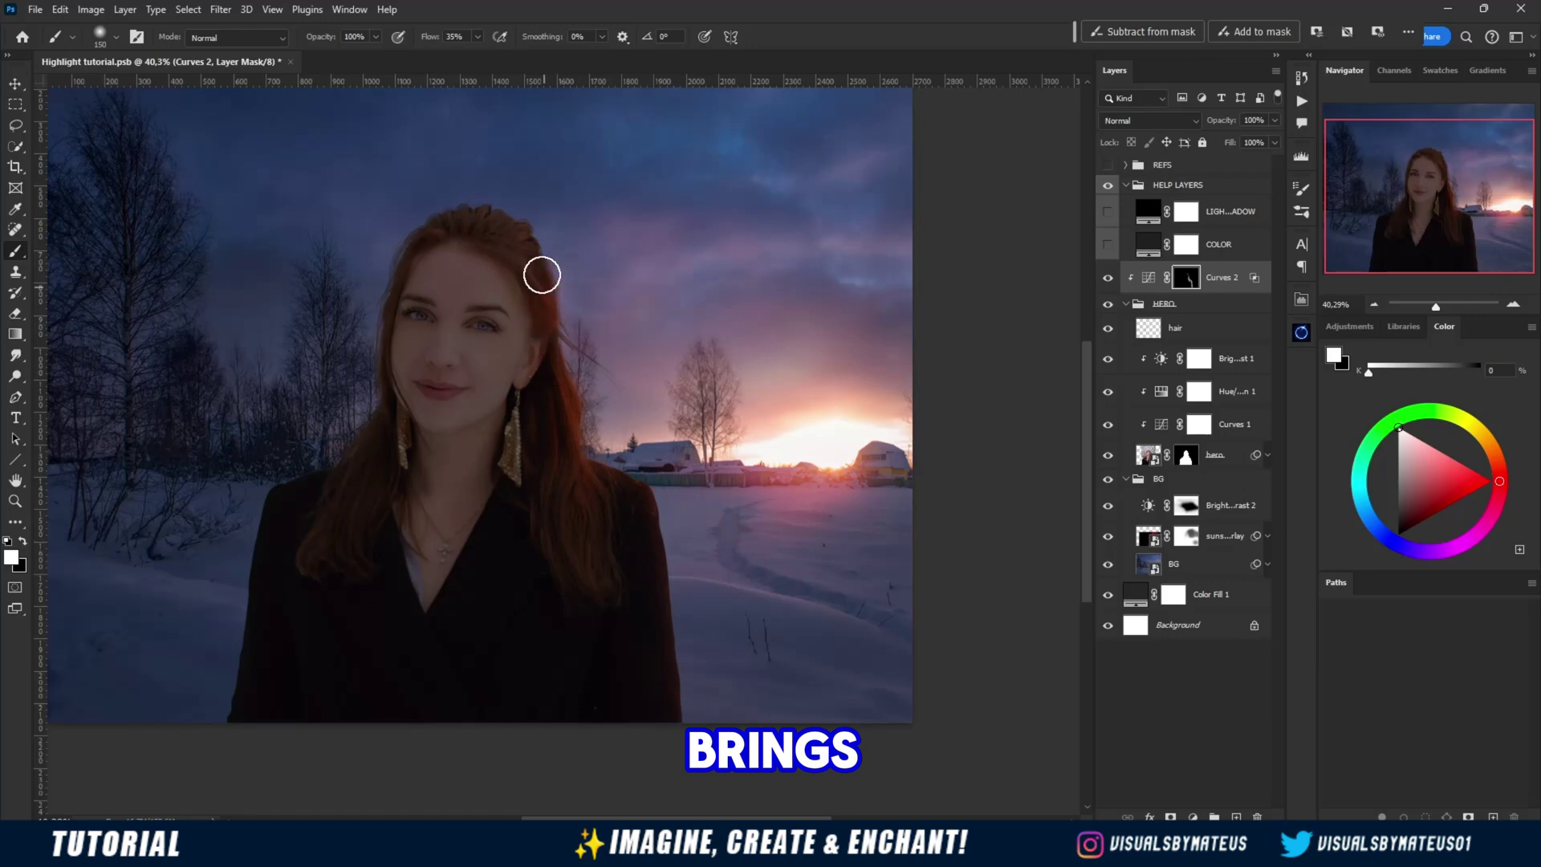
Reduce the brush to about 50 px and paint orange light onto the cheek and jawline on the Curves 2 mask
scroll(397, 539, "up", 4)
key("bracketleft")
key("bracketleft")
key("bracketleft")
key("bracketleft")
key("bracketleft")
key("bracketleft")
key("bracketleft")
key("bracketleft")
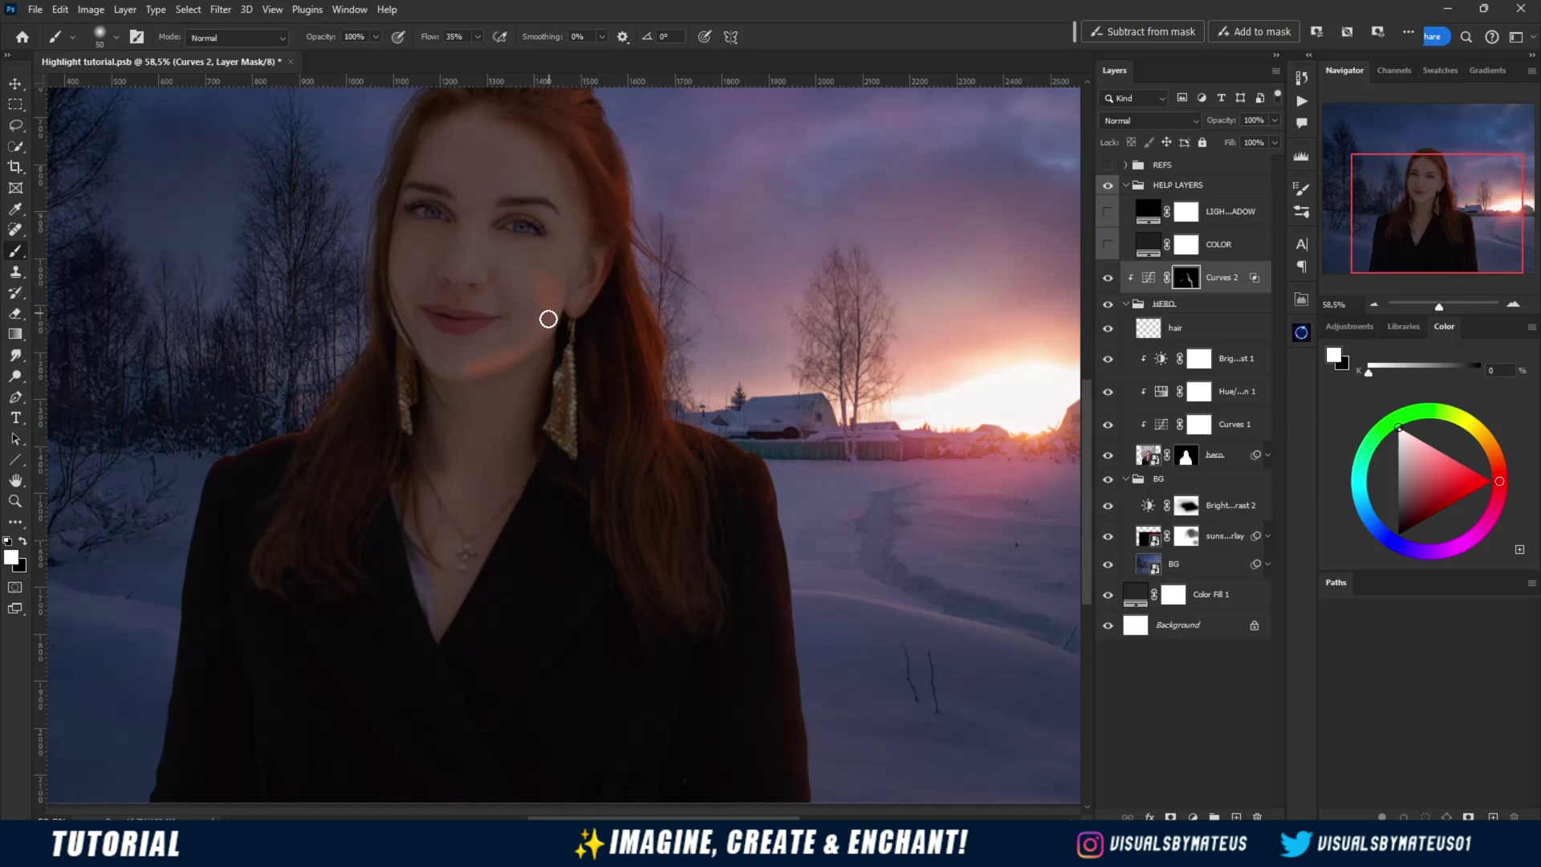
Refine the orange light on the jawline and cheek on the Curves 2 mask, alternating a 25 px brush and the Eraser
key("e")
key("b")
key("bracketright")
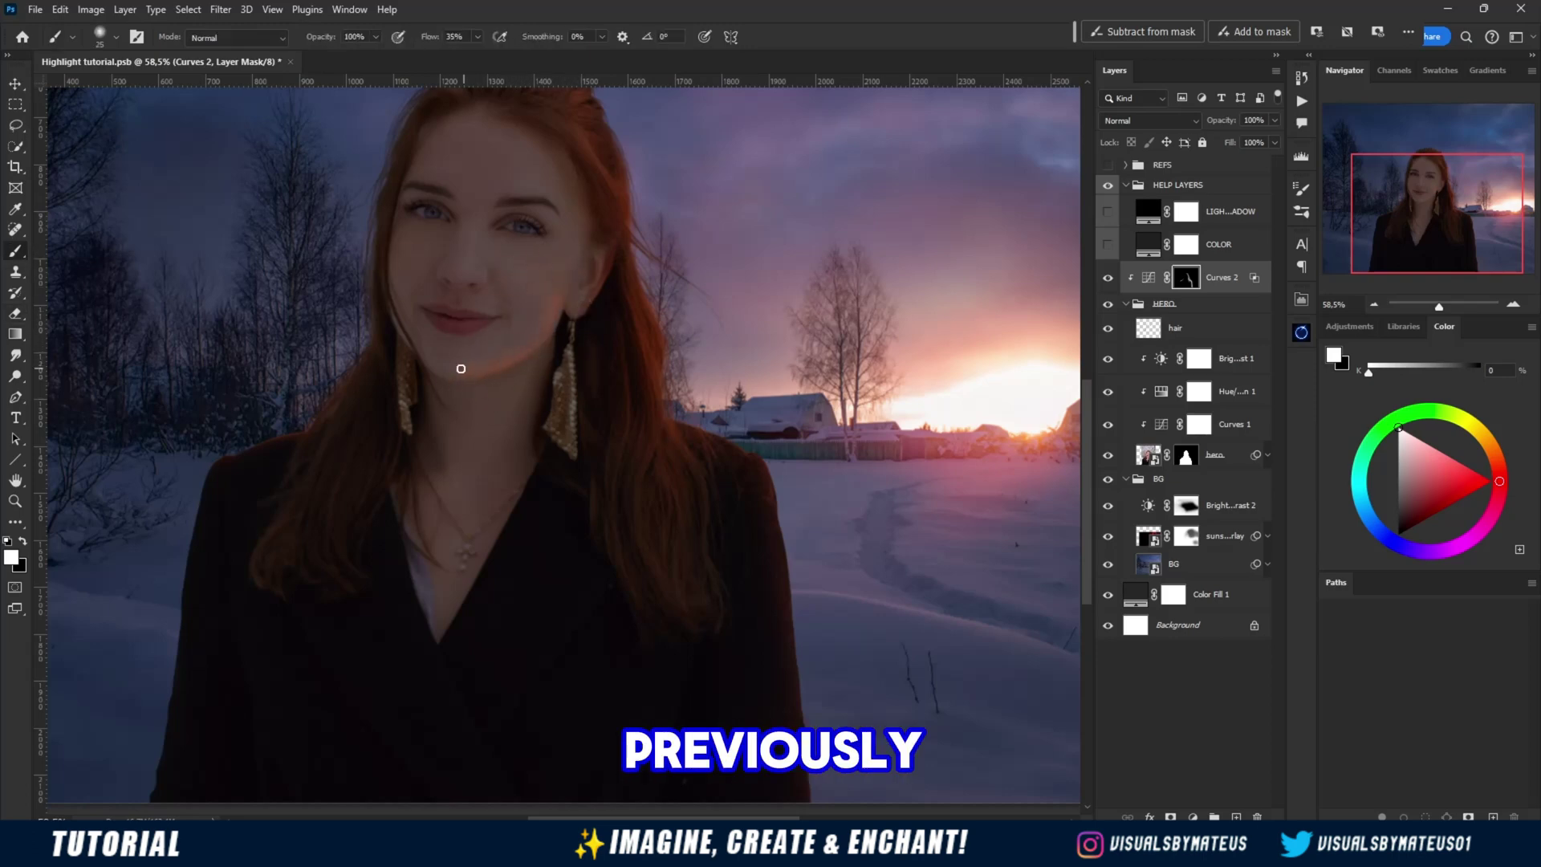
key("e")
scroll(511, 380, "up", 5)
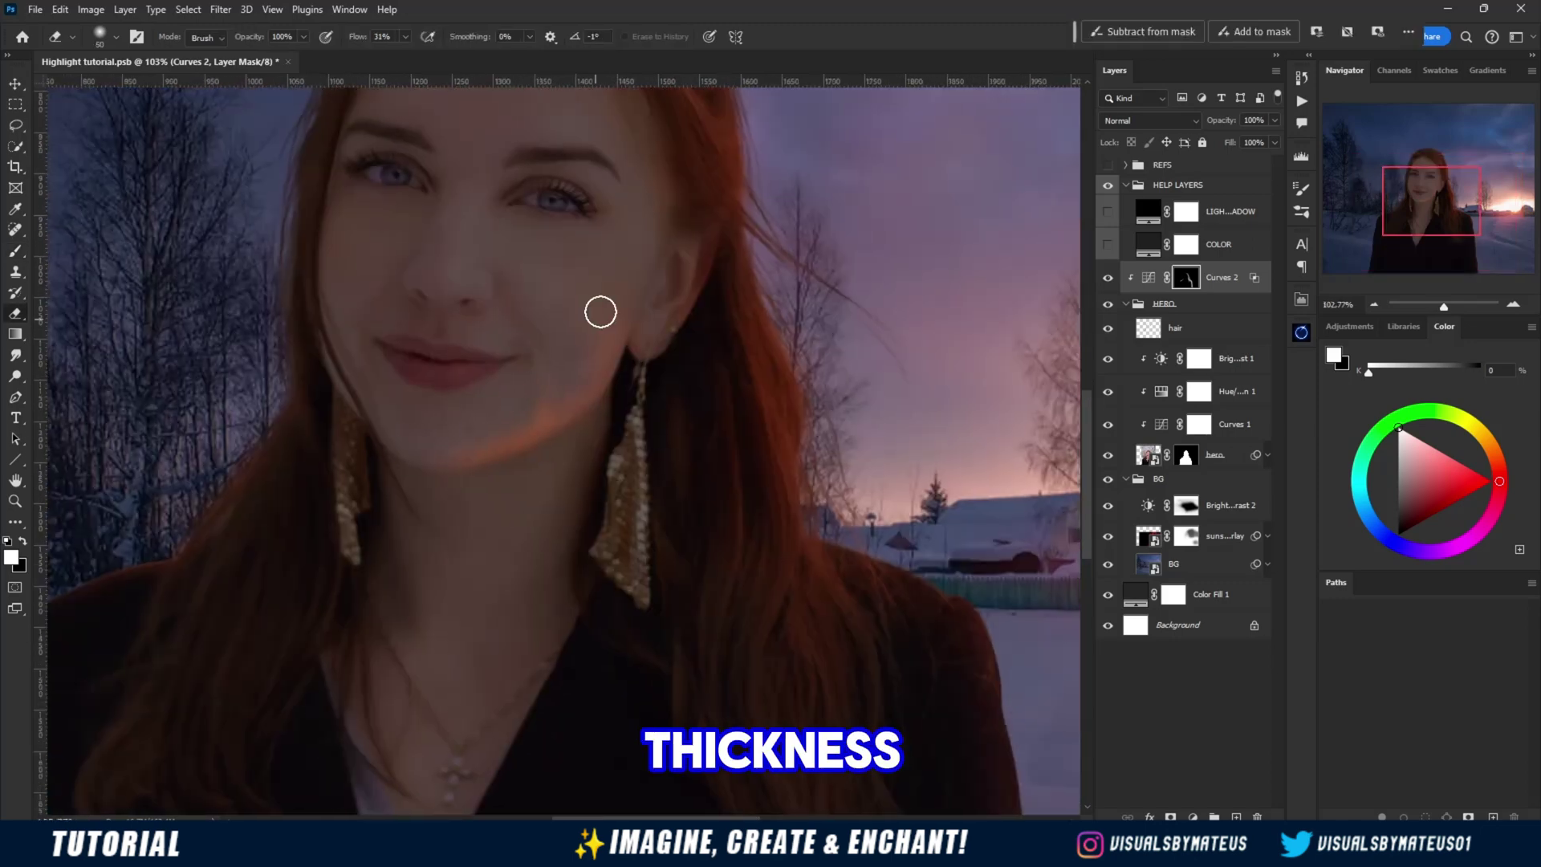
key("b")
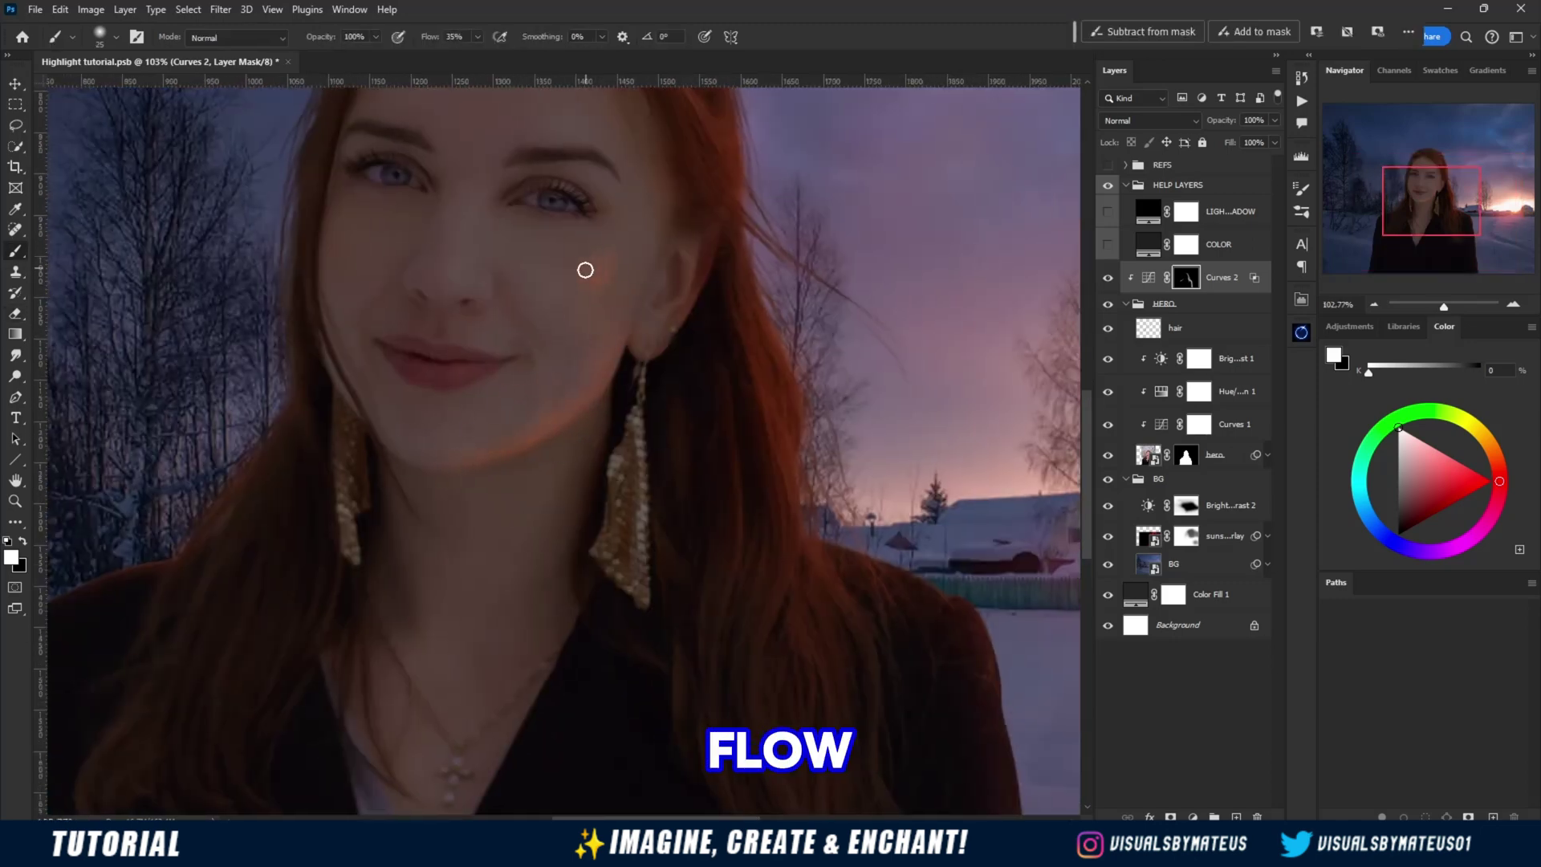
key("e")
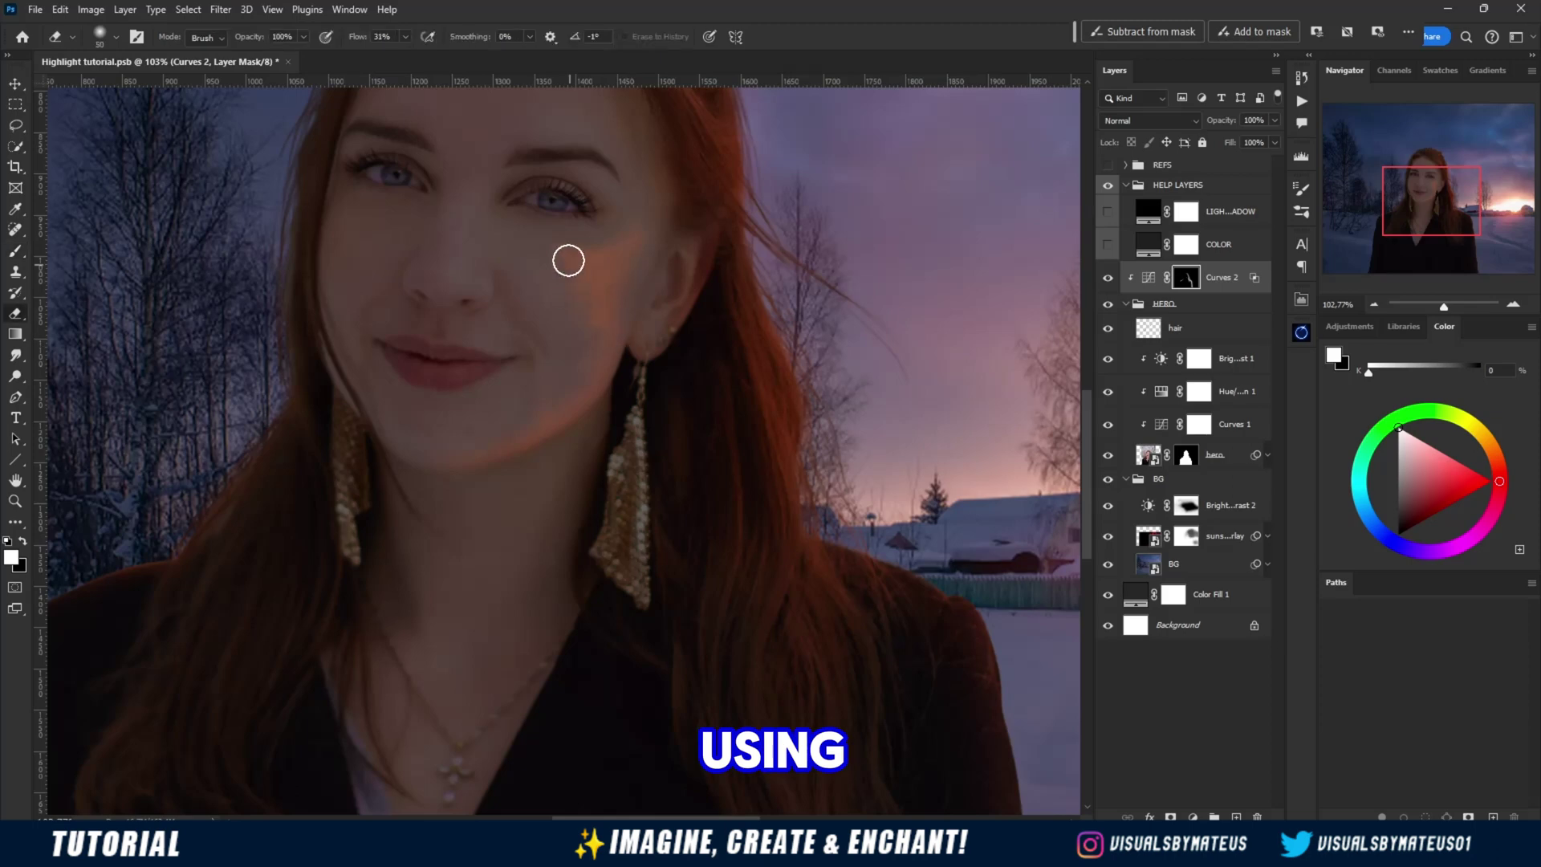
Paint orange light along the sunset-facing temple and forehead on the Curves 2 mask, softening its edges with the Eraser
scroll(602, 272, "up", 3)
key("b")
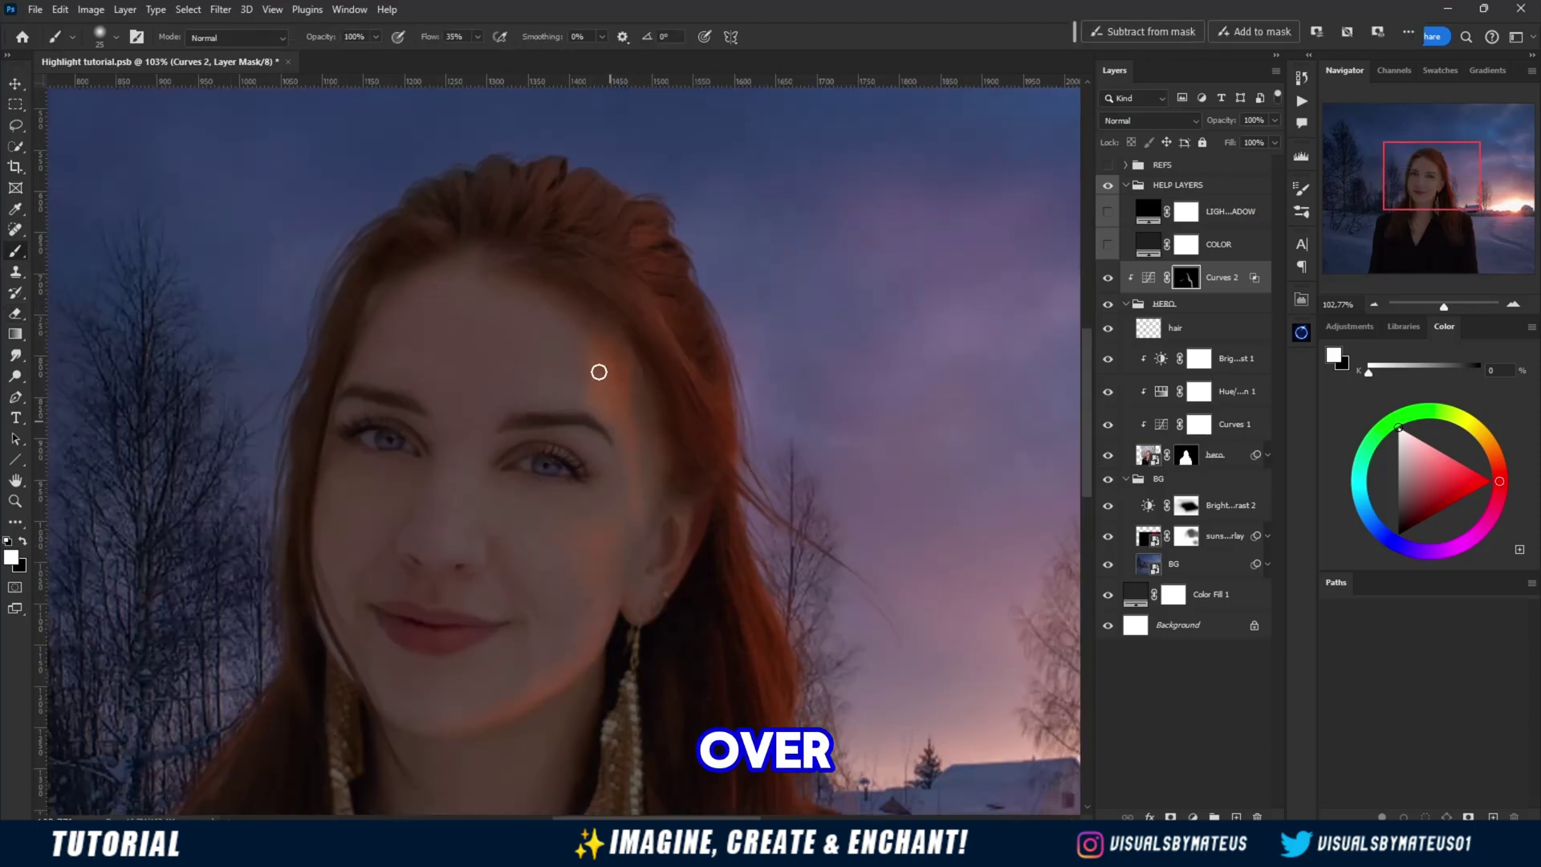
key("e")
scroll(492, 423, "down", 3)
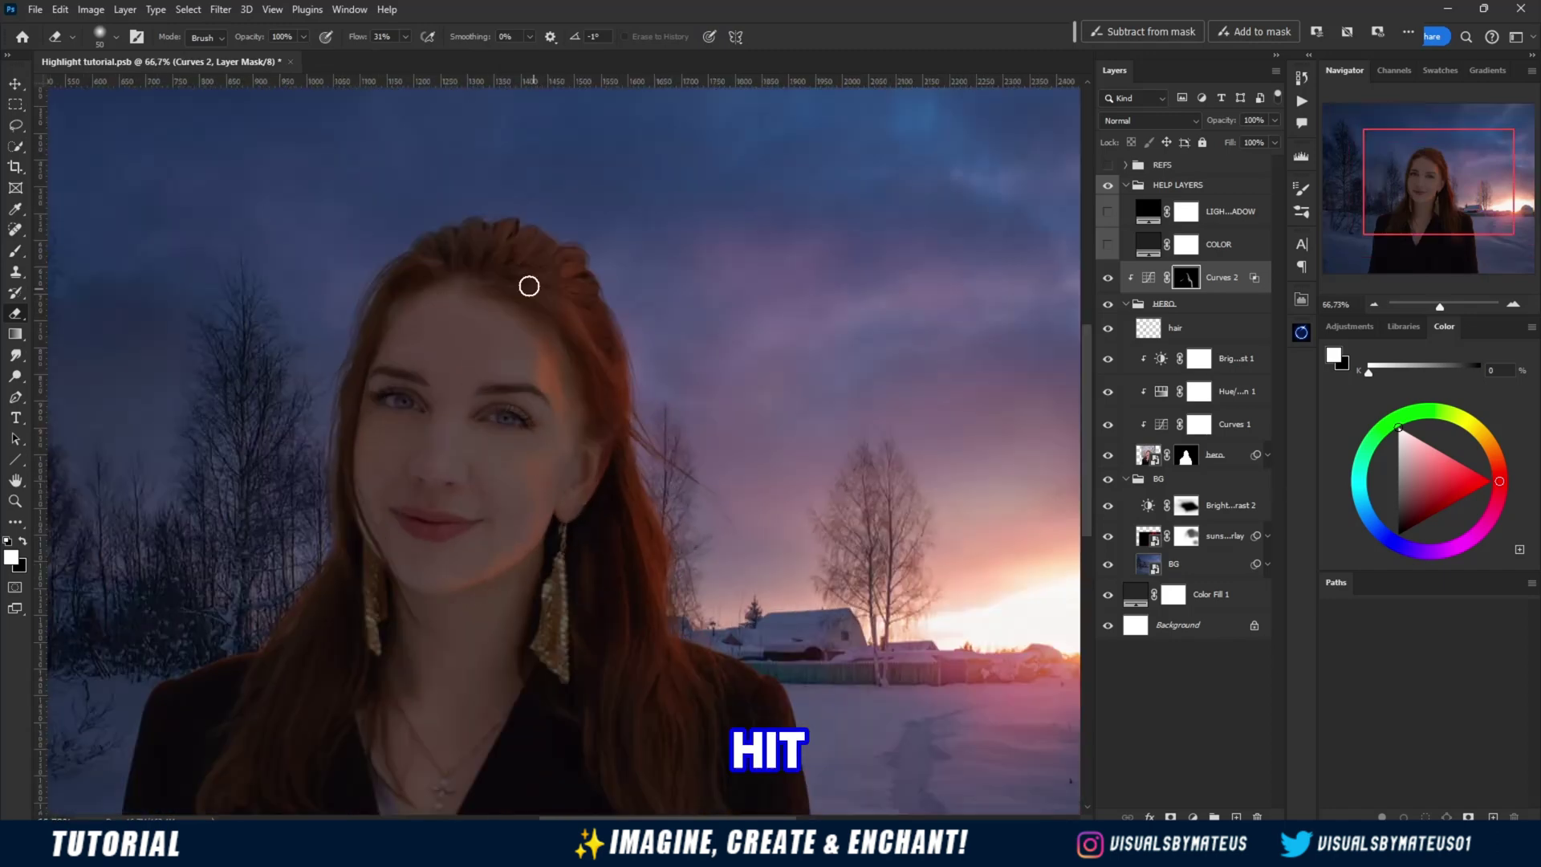
key("b")
key("e")
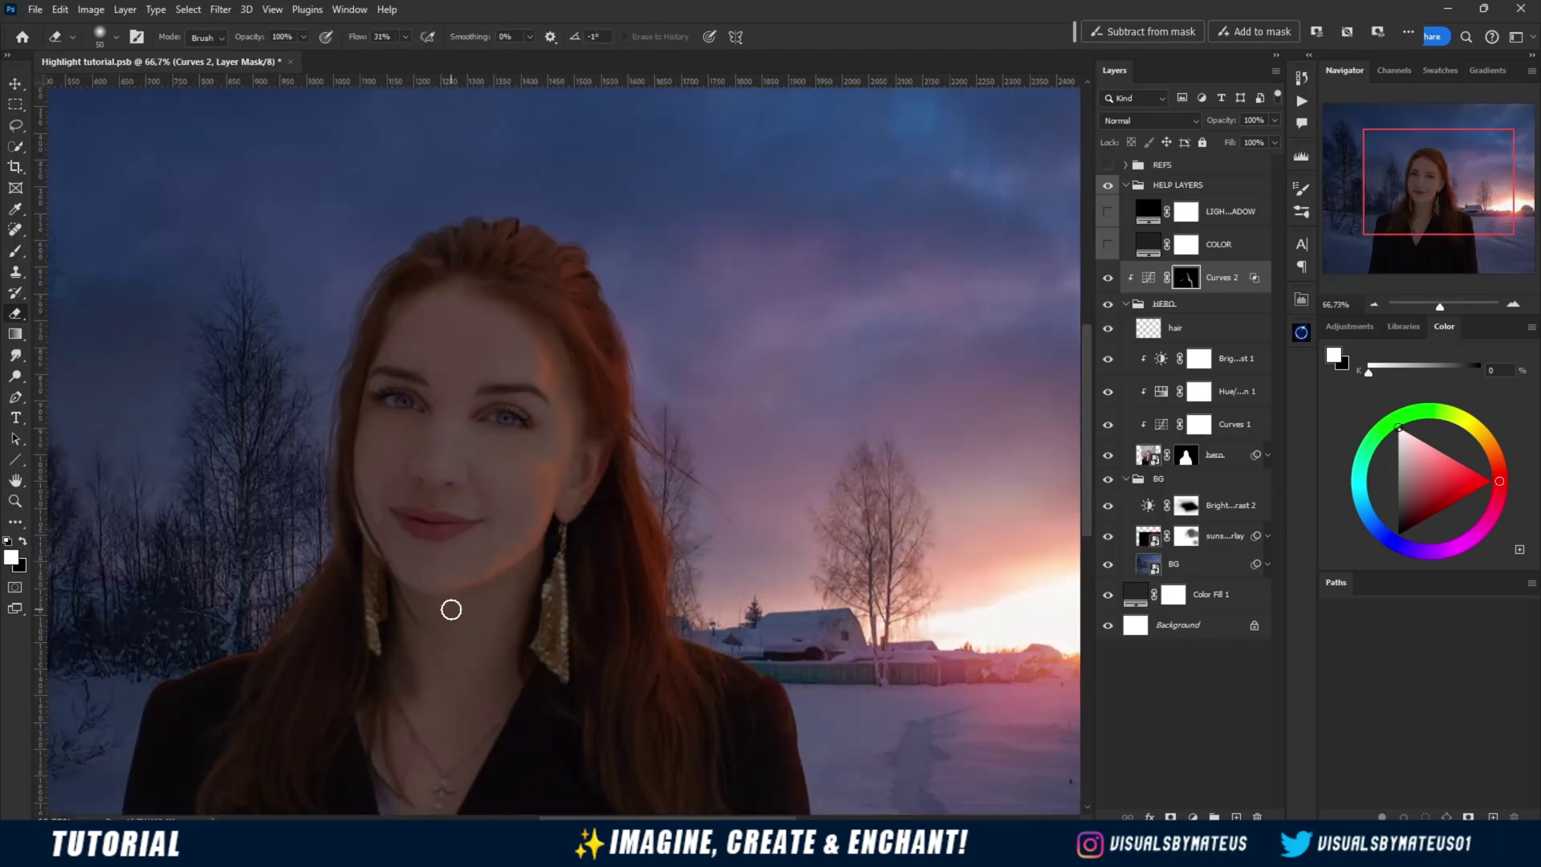
Touch up the orange light around the lower cheek and jaw on the Curves 2 mask with the Brush and Eraser
scroll(423, 597, "down", 3)
scroll(602, 584, "up", 5)
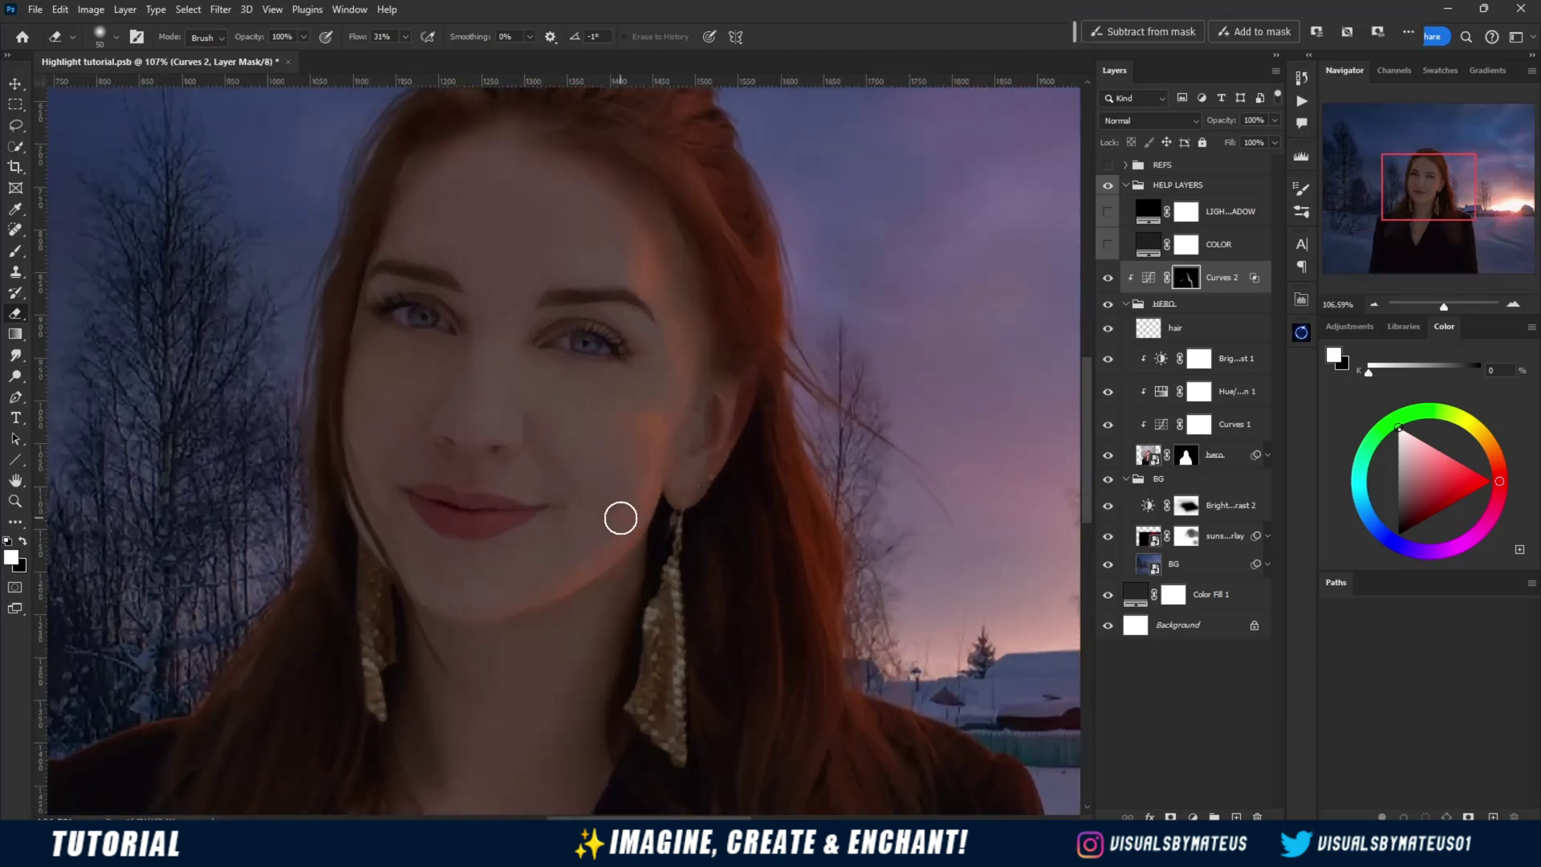
key("b")
key("e")
scroll(477, 298, "down", 5)
Hide Curves 2 and add a brightening Curves layer named dodge, clipped above the Brightness/Contrast 1 layer in the HERO group
left_click(1107, 277)
left_click(1186, 327)
left_click(1193, 816)
left_click(1163, 708)
left_click(1256, 297)
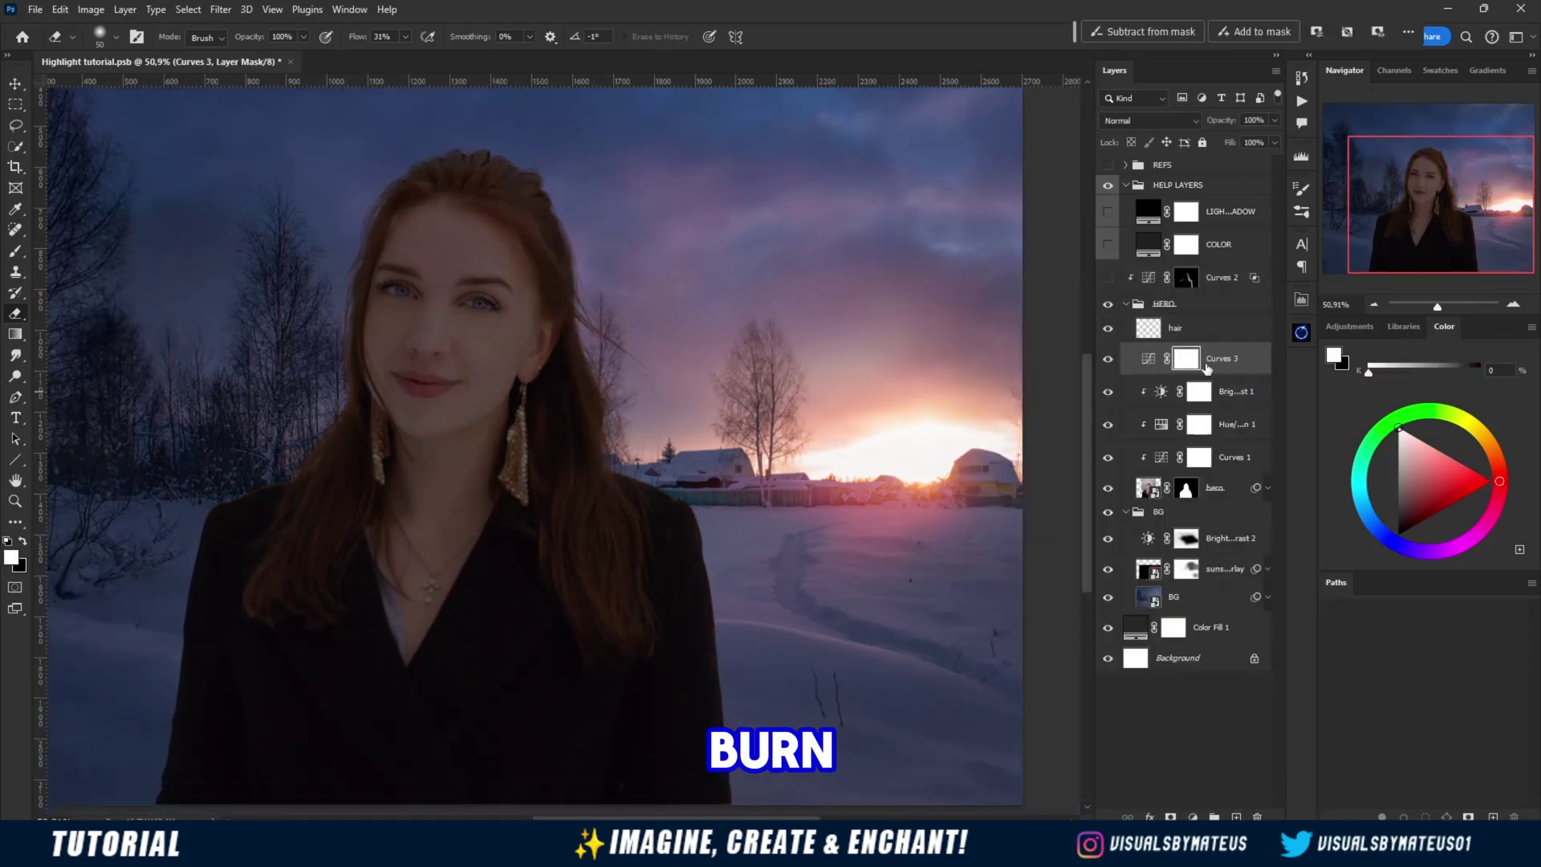
left_click(1257, 293)
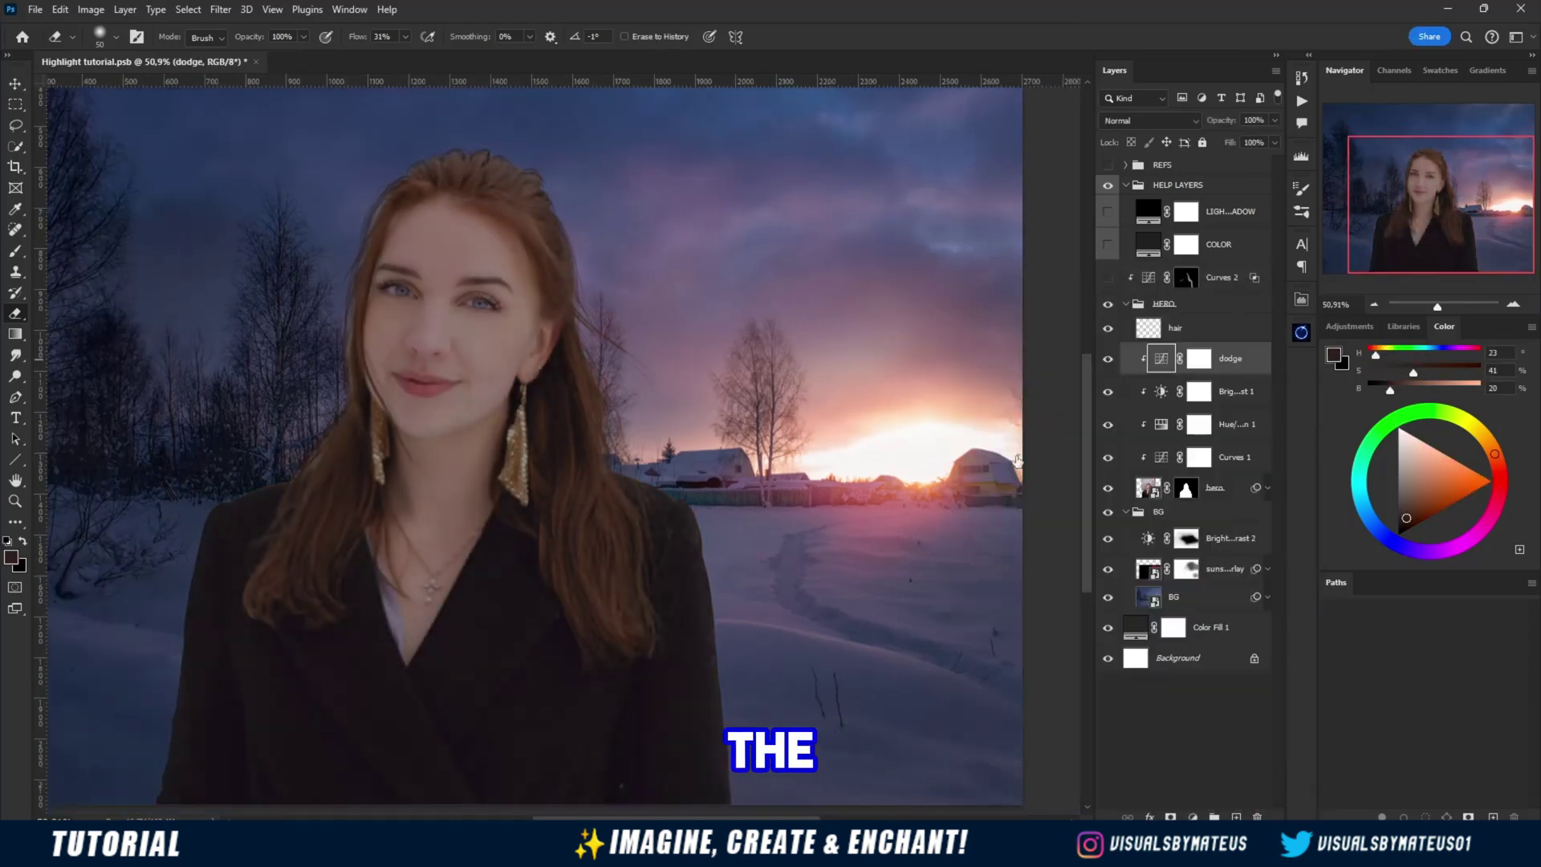
Raise the Underlying Layer's black Blend If slider in the dodge layer's blending options and invert its mask
double_click(1252, 358)
left_click_drag(1107, 756, 1163, 755)
left_click(1197, 366)
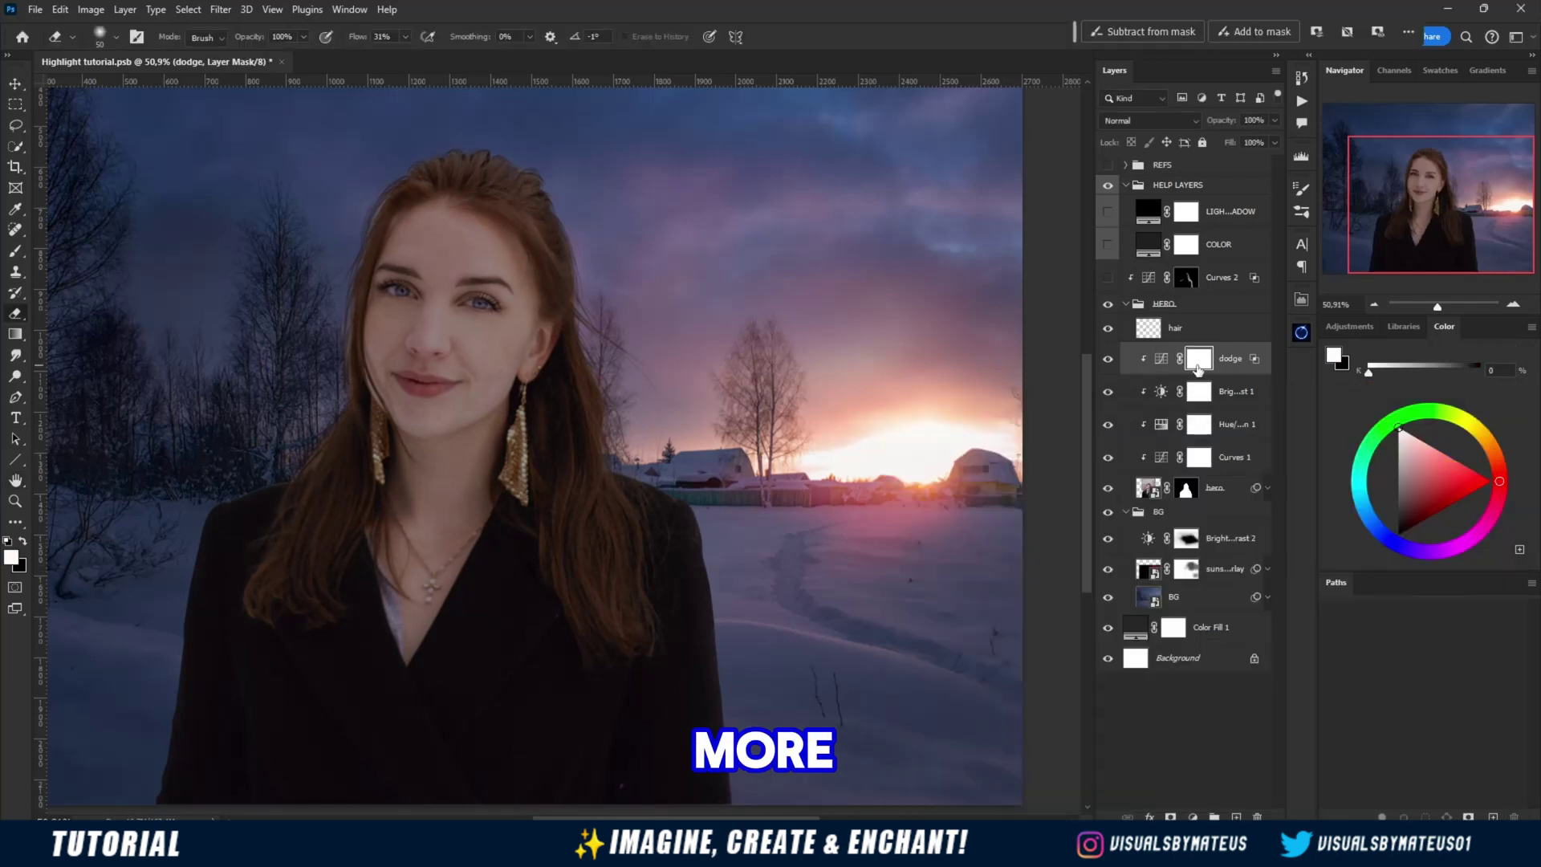
key("ctrl+i")
Paint soft highlights on the forehead, nose, cheeks and jawline on the dodge mask, reducing the brush to about 20 px
key("b")
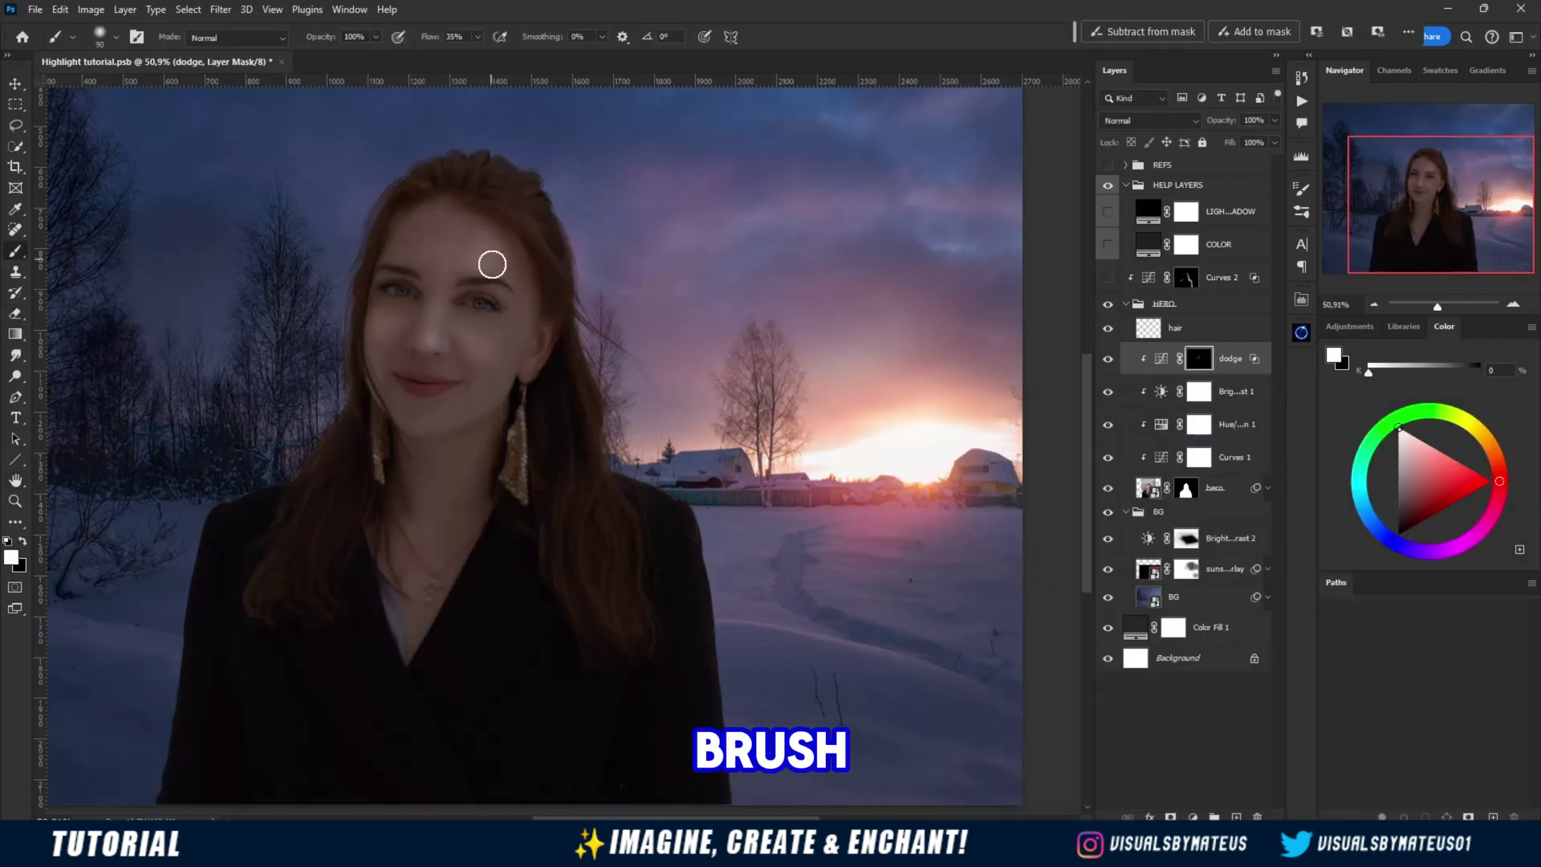
key("bracketleft")
key("bracketleft")
key("bracketleft")
key("bracketleft")
key("bracketleft")
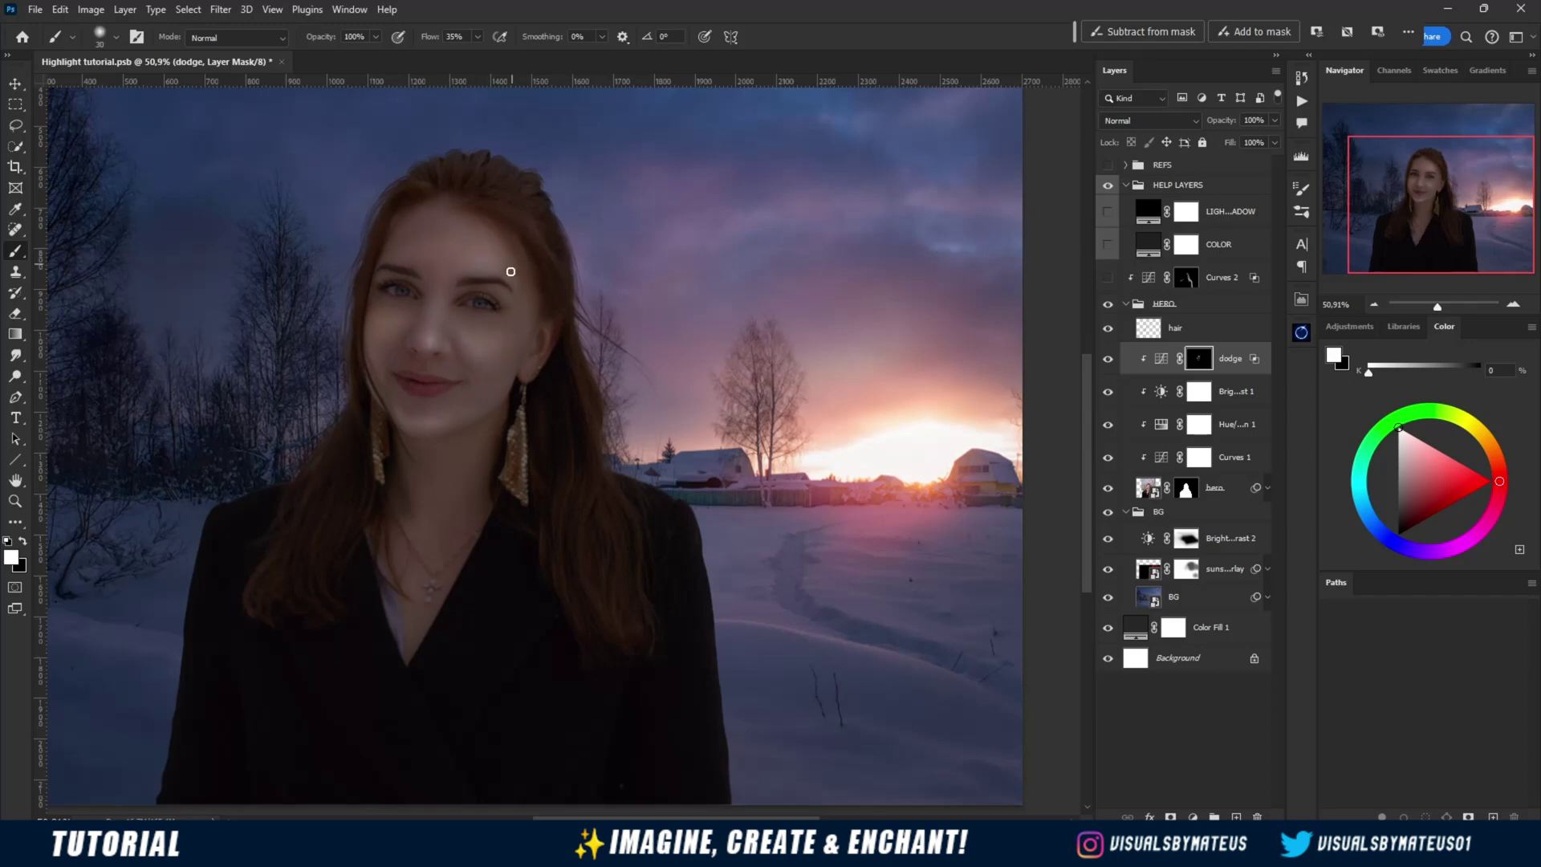
left_click_drag(444, 391, 658, 528)
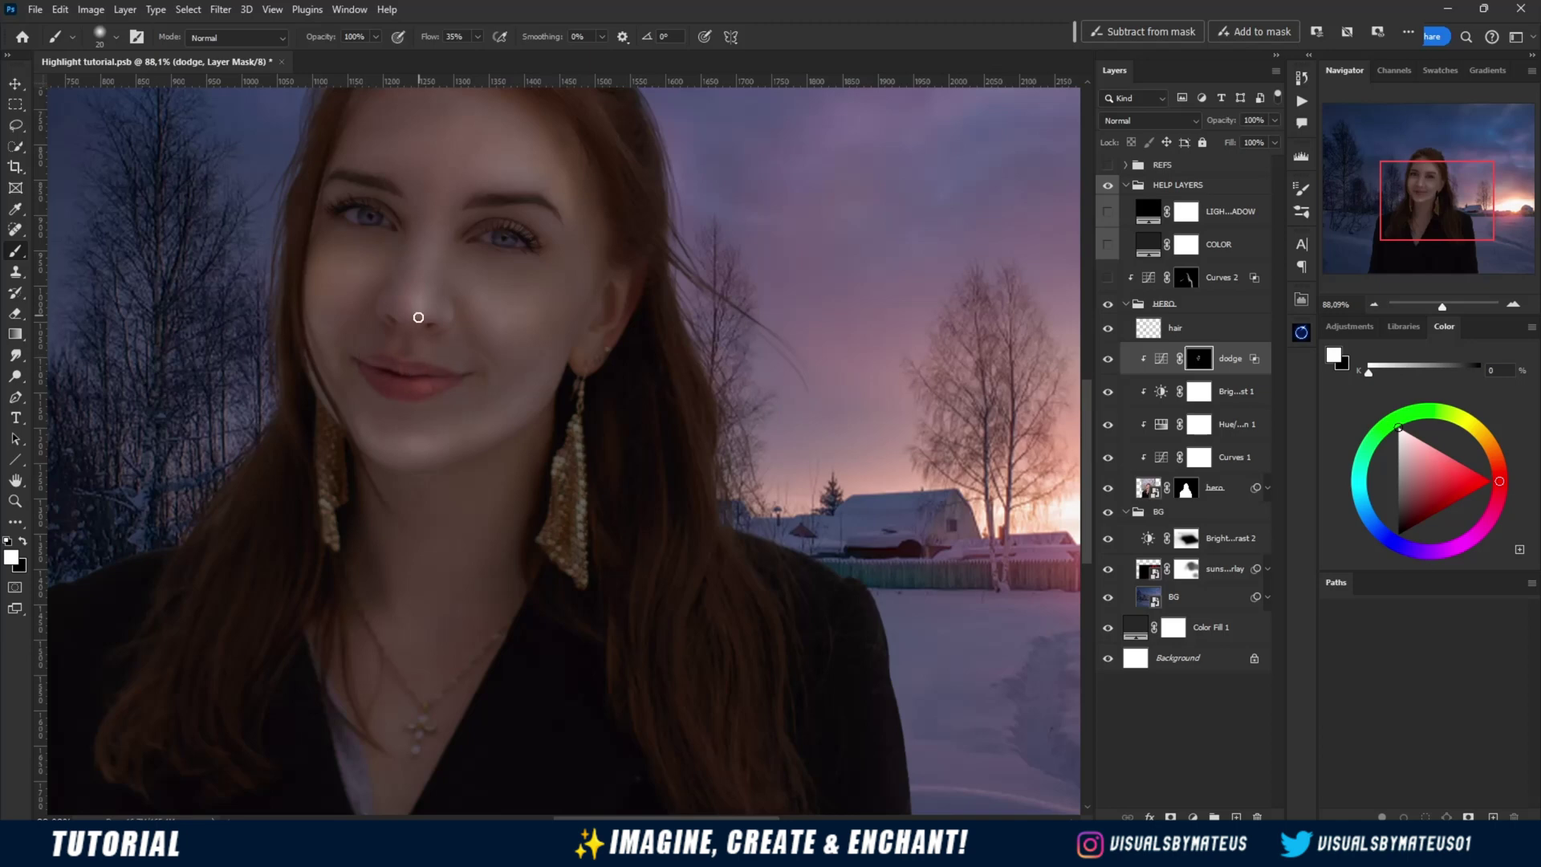
key("e")
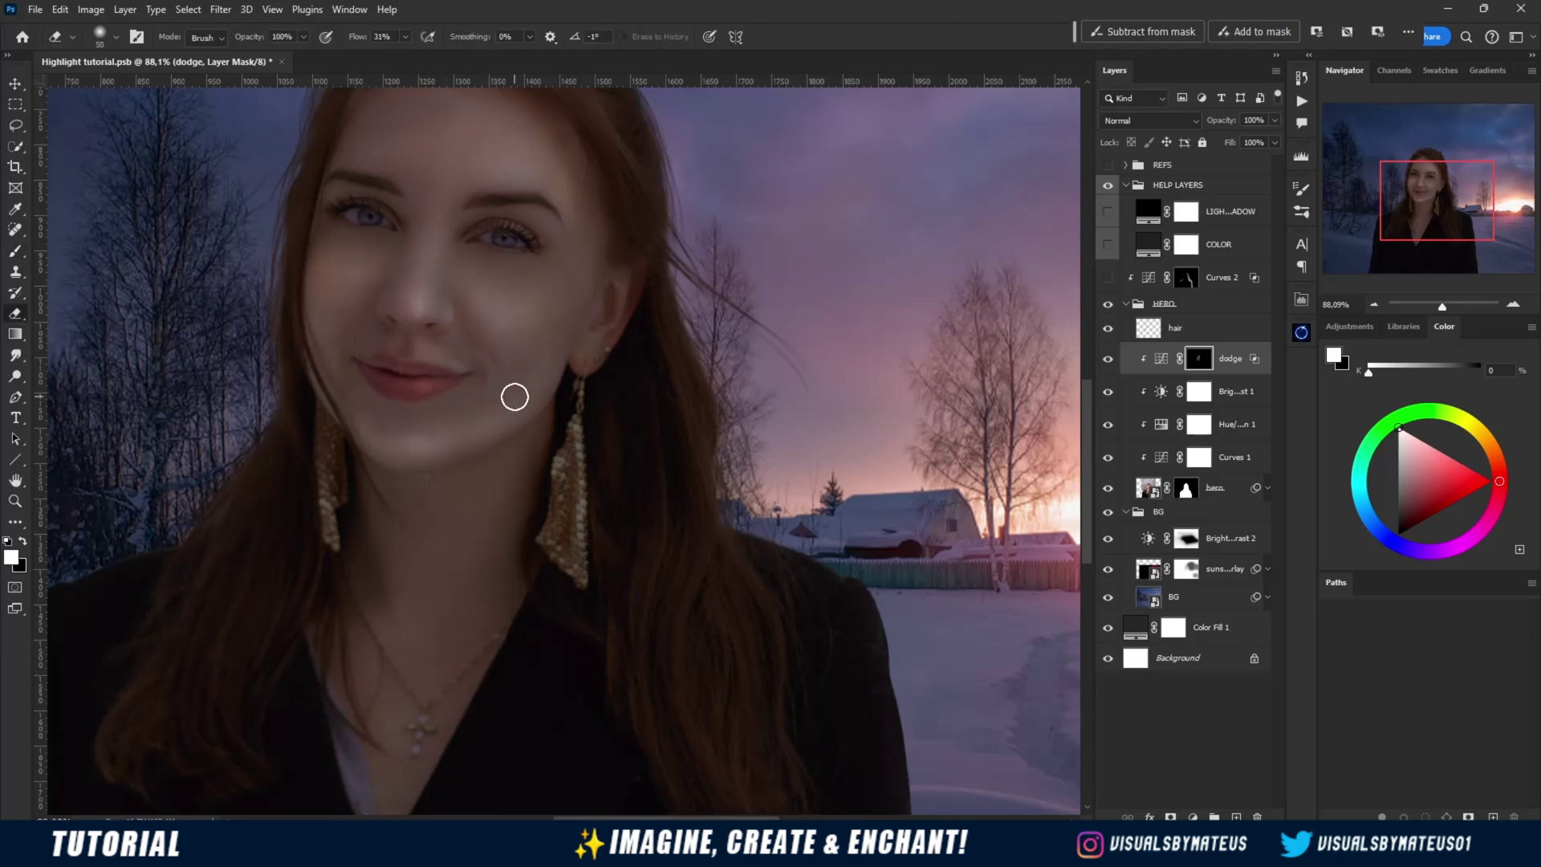
key("b")
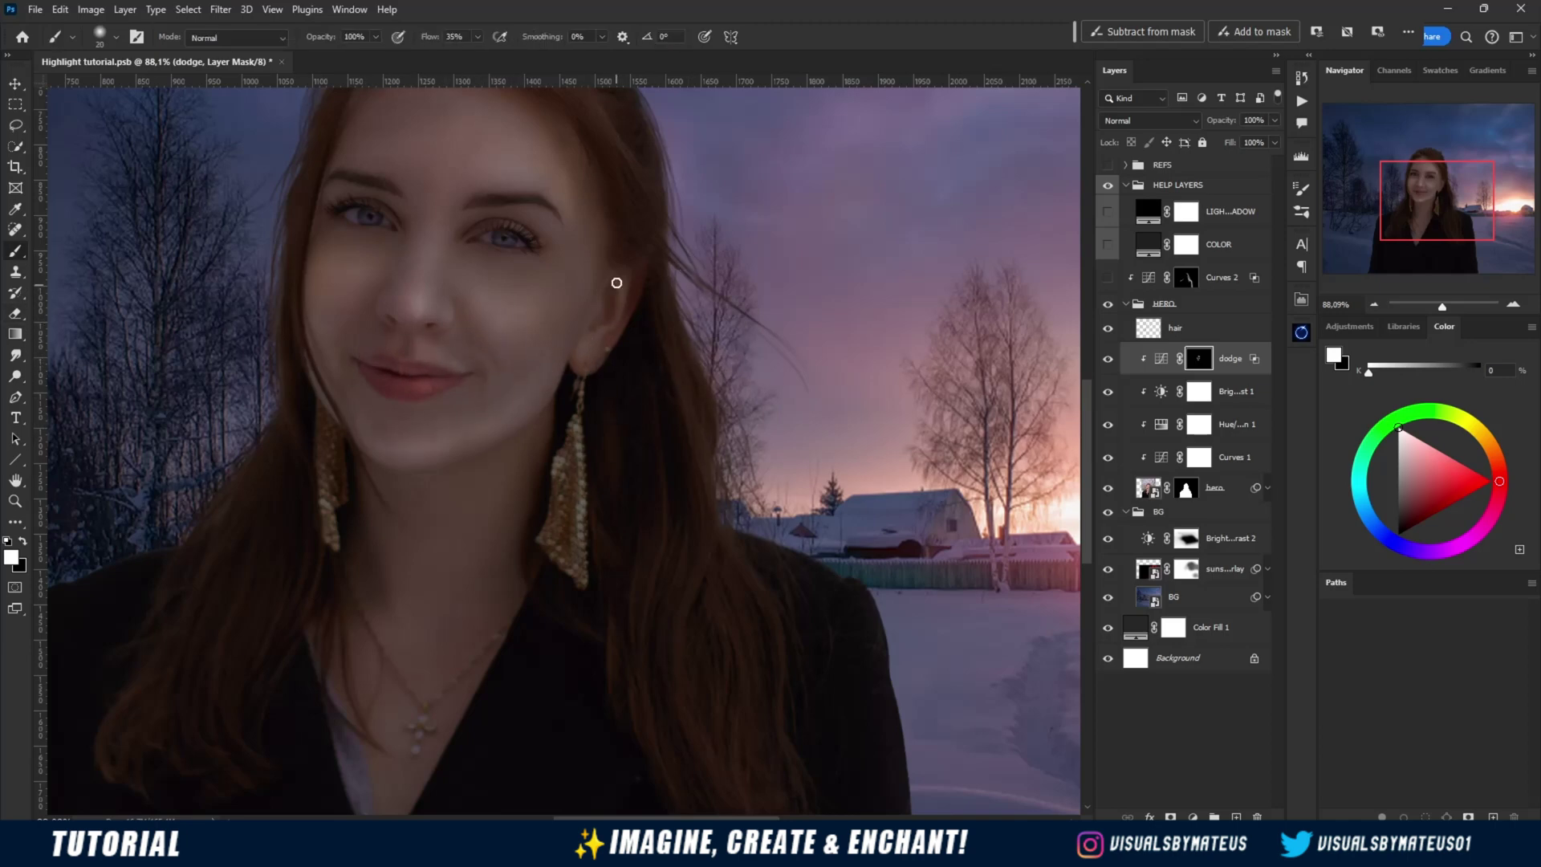
Show Curves 2 again and brighten the forehead edge and eyes on the dodge mask with a 30 to 40 px brush
left_click(1108, 278)
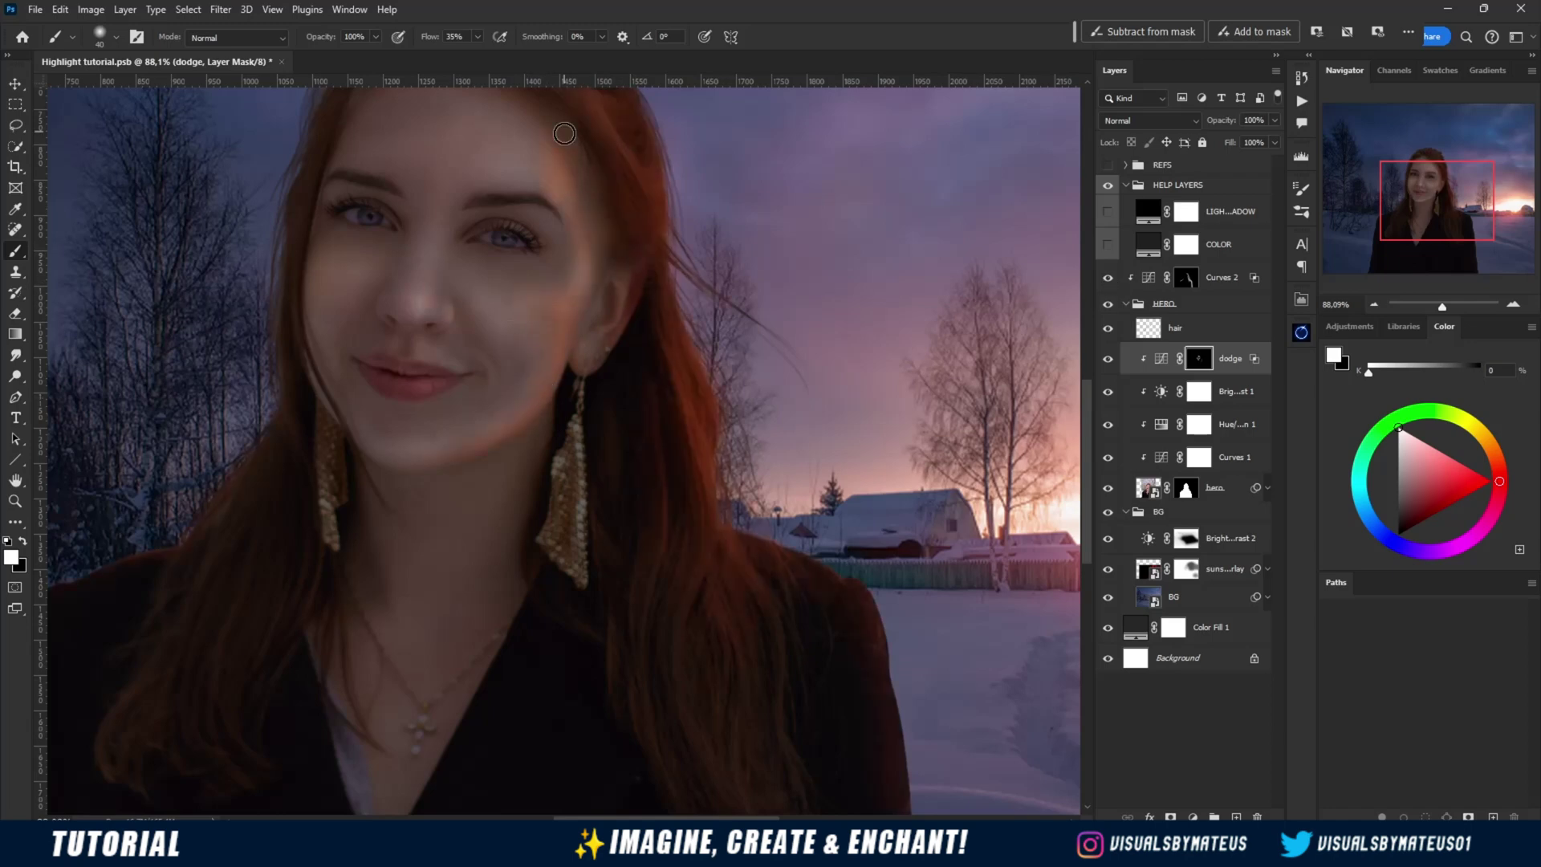
scroll(506, 305, "down", 4)
scroll(450, 259, "up", 4)
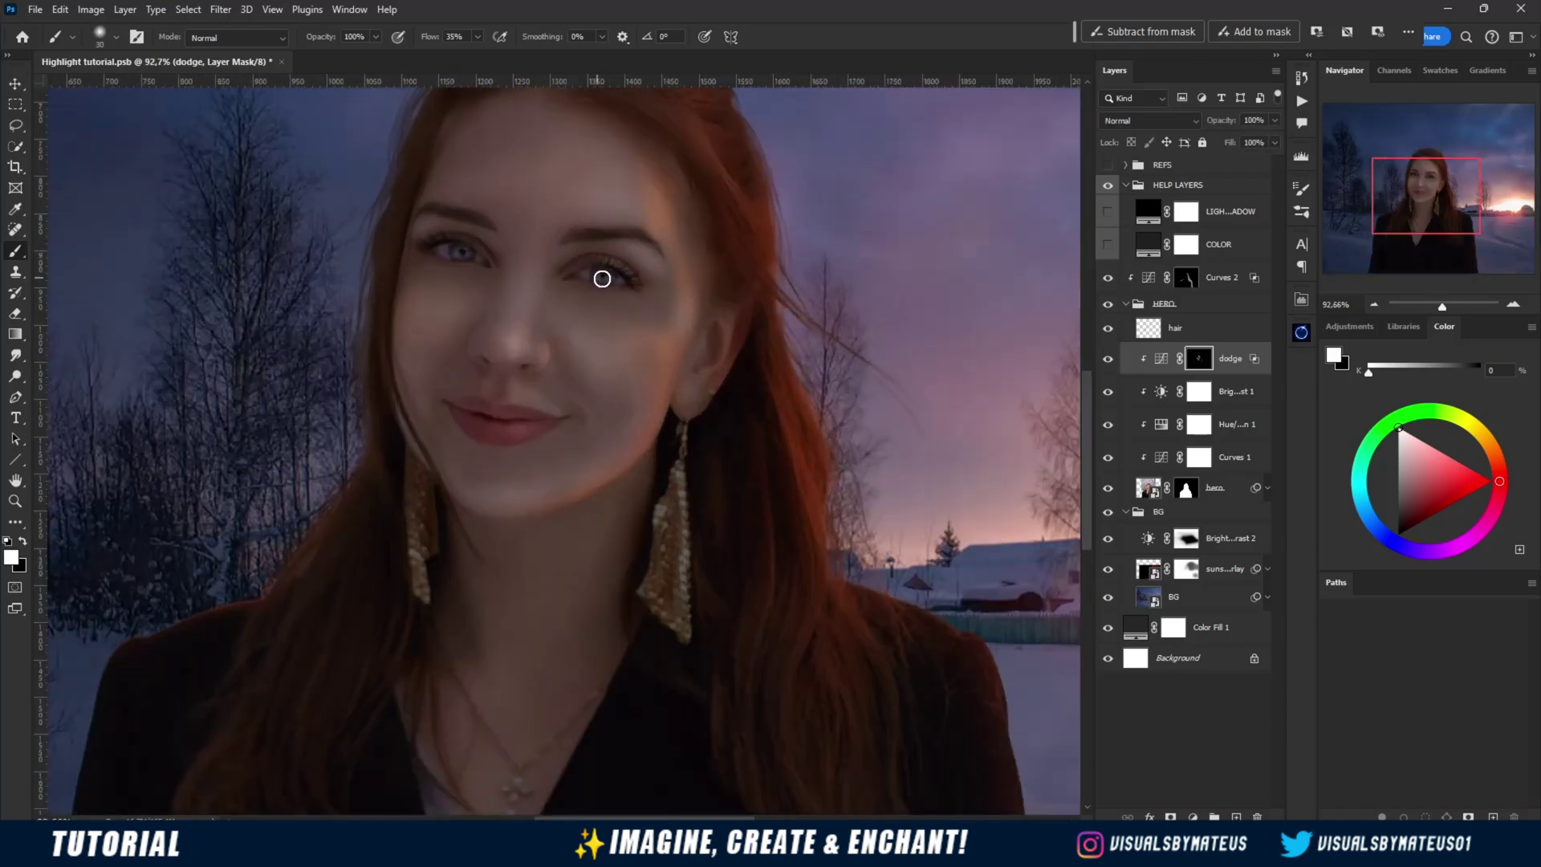
Enlarge the brush to 200 px, paint broader light over the face, neck and hair on the dodge mask, and lower the layer's fill to 78%
key("]")
key("]")
key("]")
key("]")
key("]")
key("]")
key("]")
key("]")
key("]")
key("]")
key("]")
key("]")
key("]")
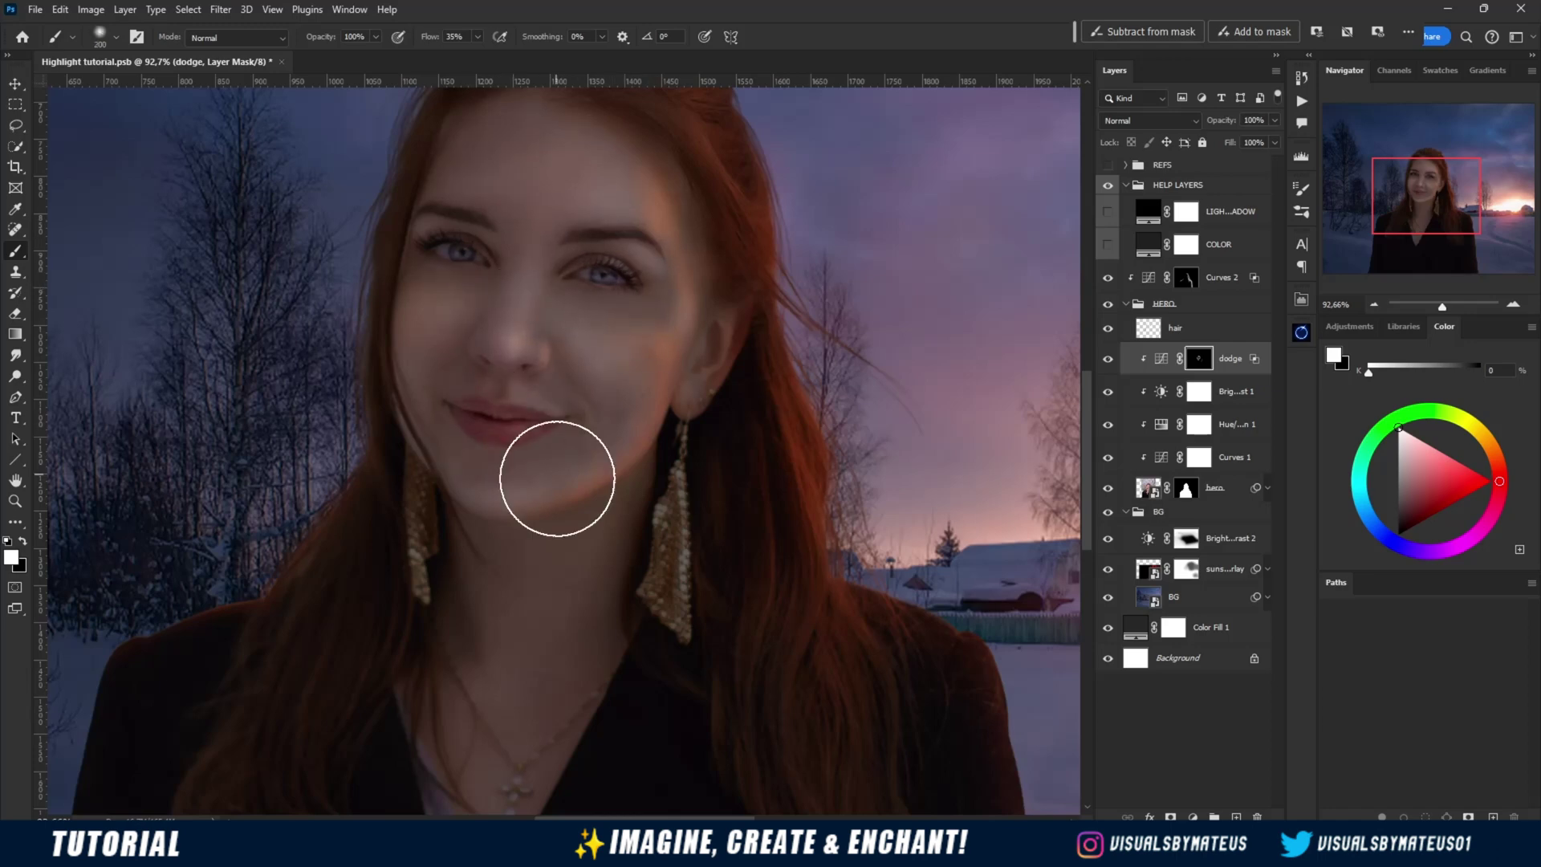
scroll(591, 329, "down", 3)
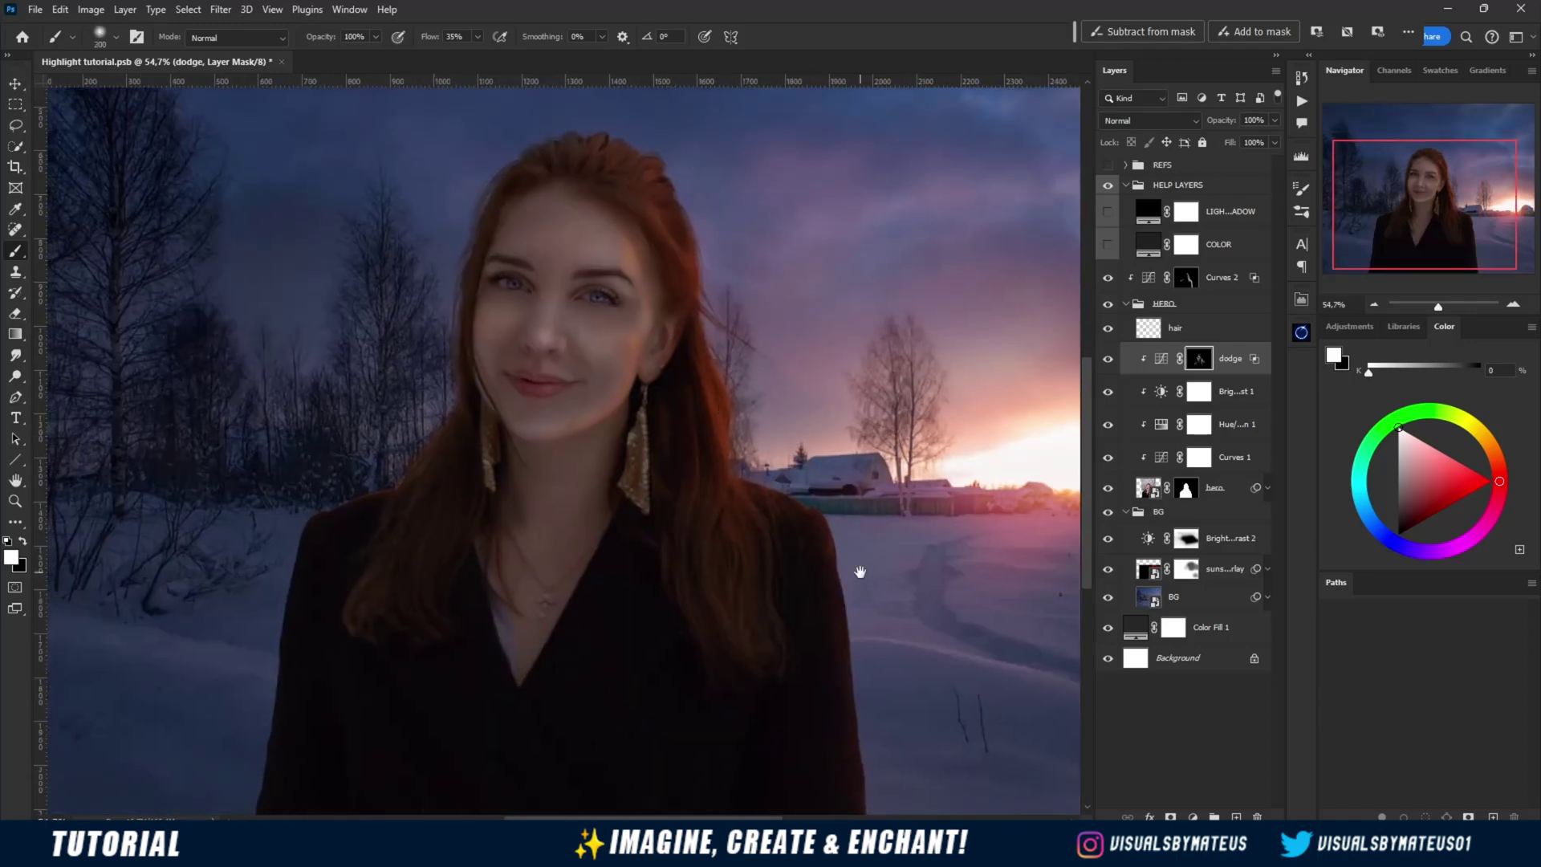
left_click_drag(859, 570, 806, 542)
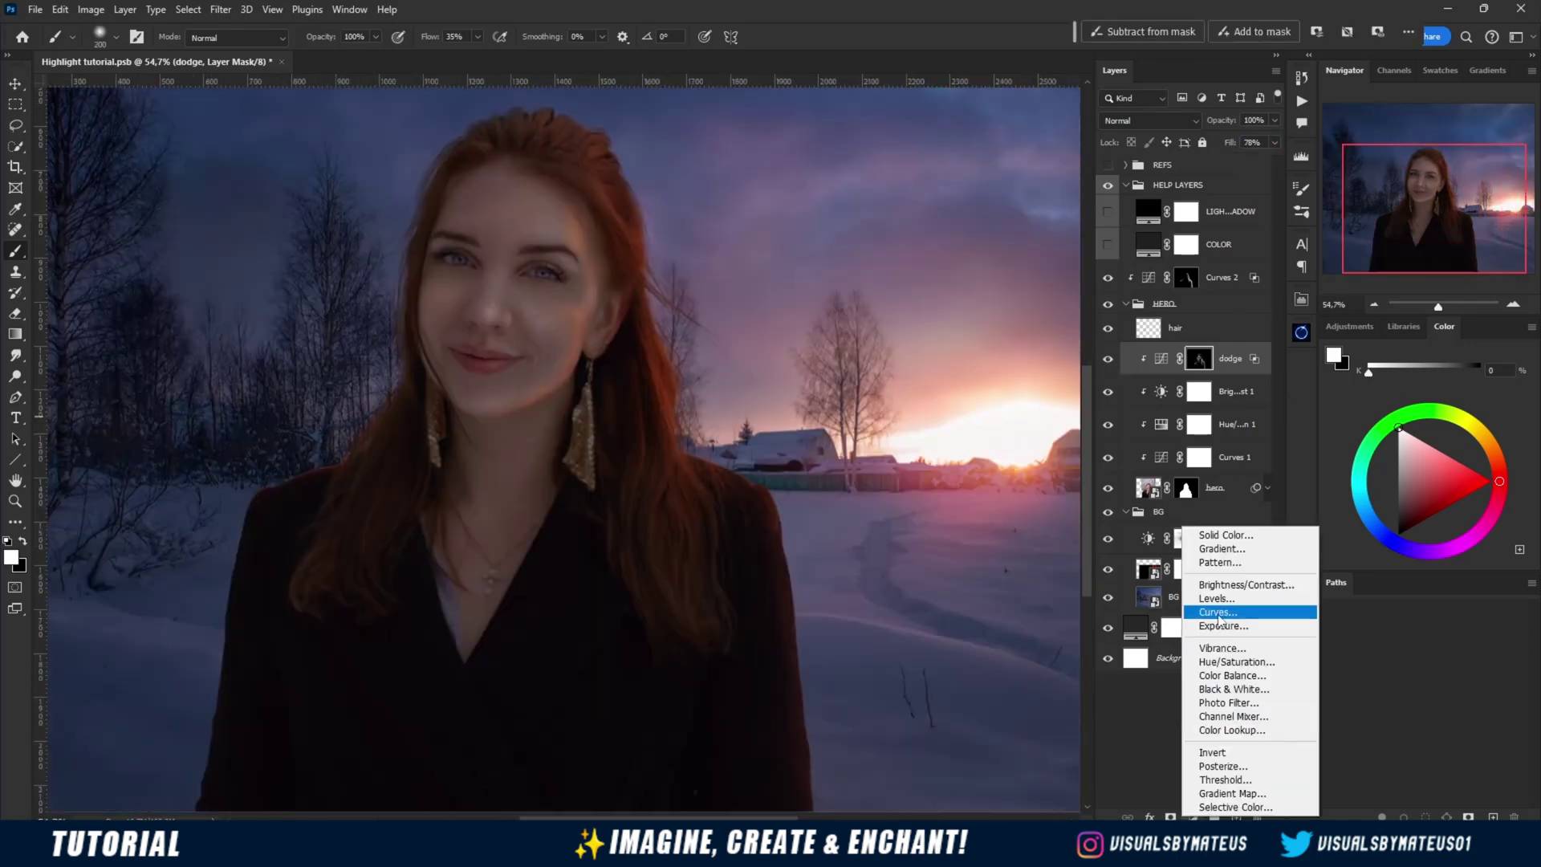
Add a darkening Curves adjustment clipped above the dodge layer and name it burn
left_click(1240, 584)
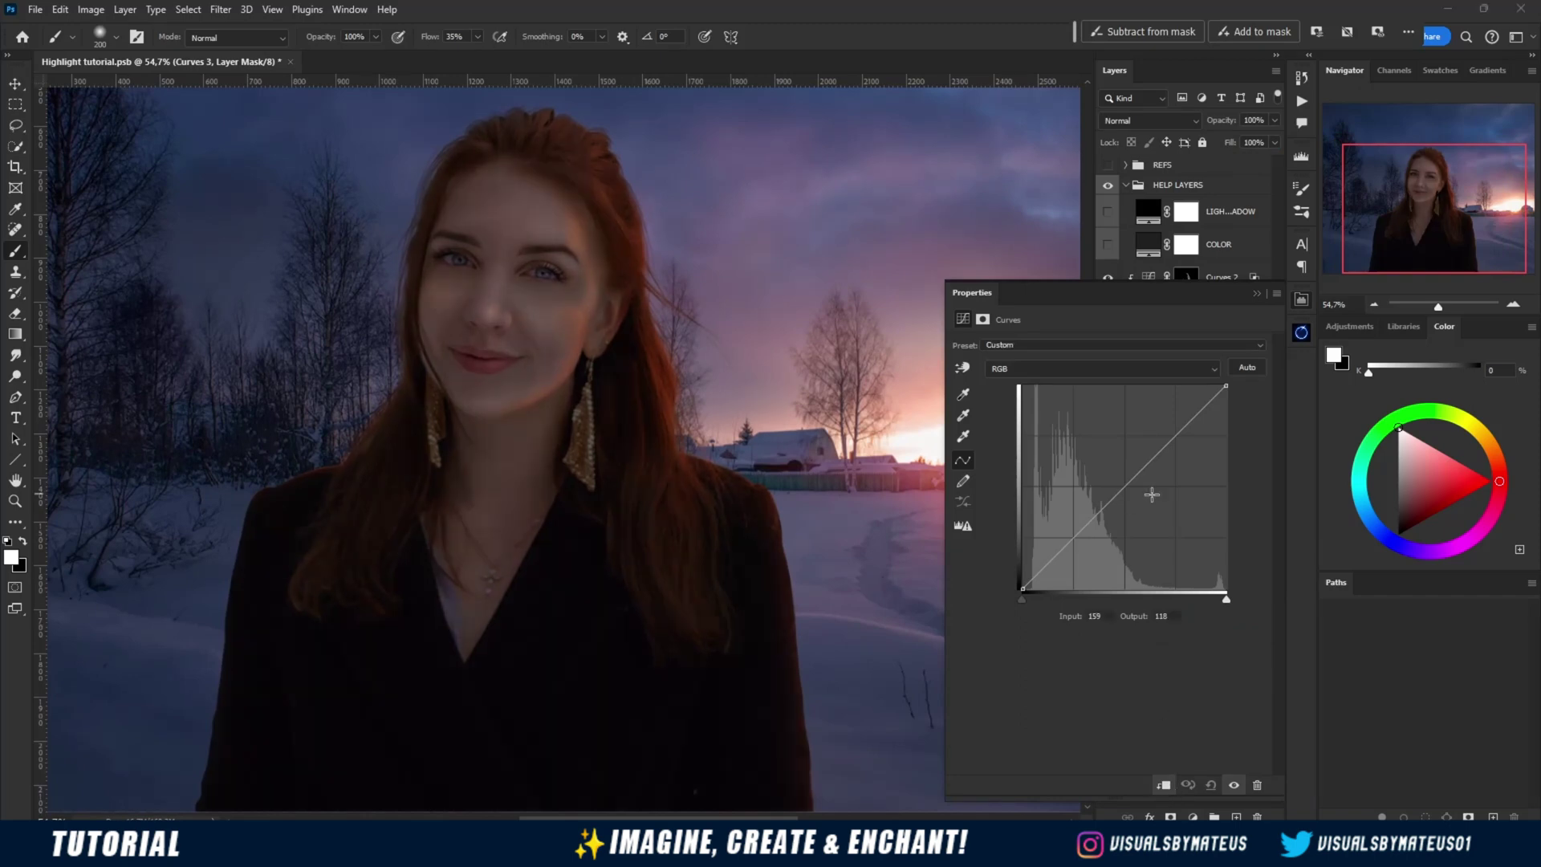
double_click(1228, 357)
type("burn")
key("Return")
Adjust the Underlying Layer's white Blend If slider in the burn layer's blending options and invert its mask
double_click(1258, 361)
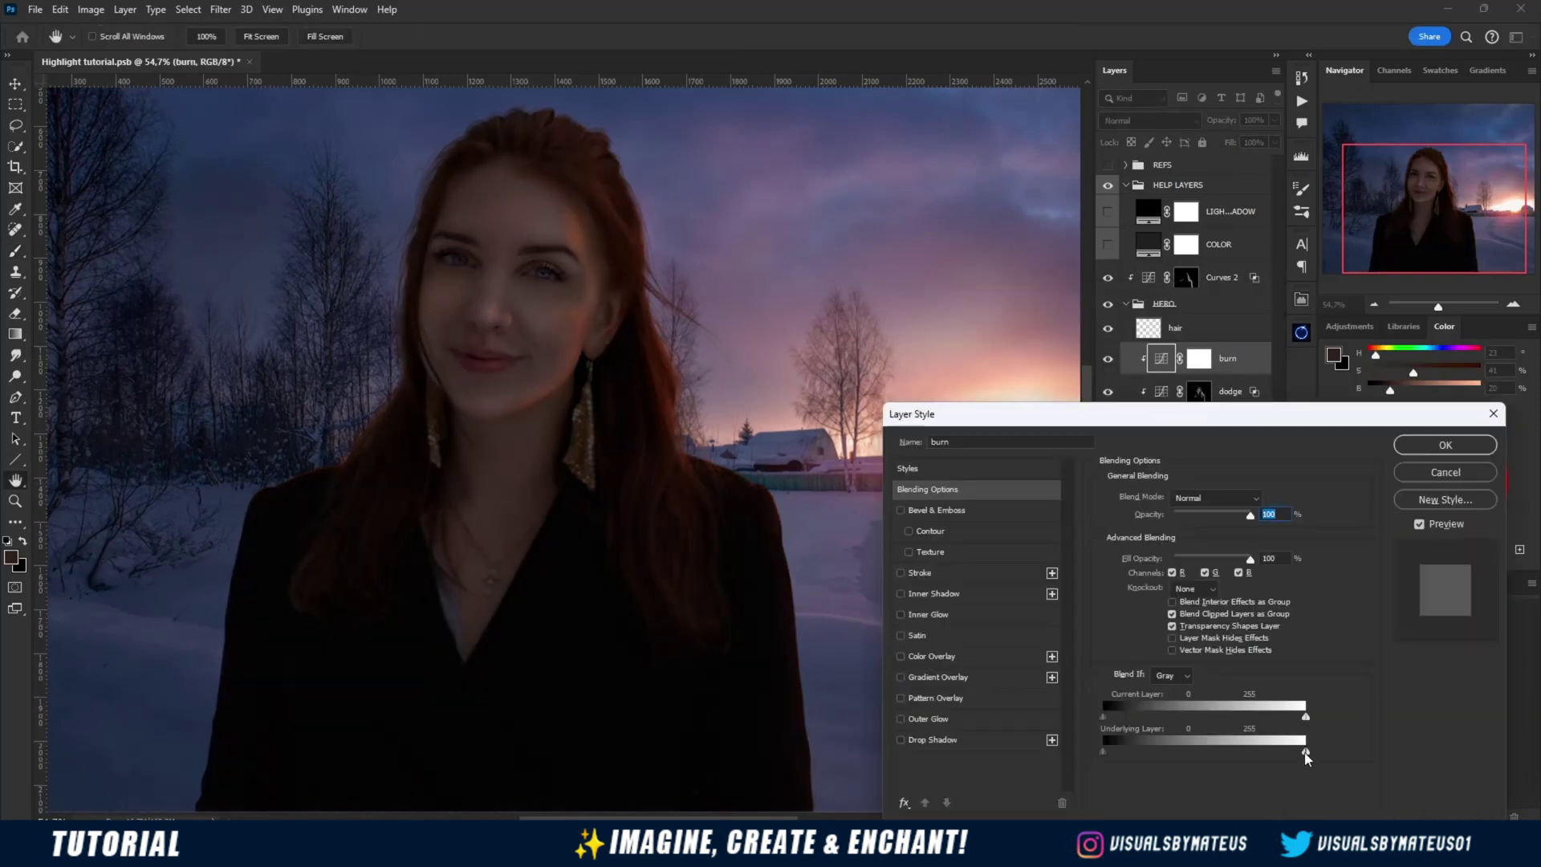
left_click(1454, 445)
left_click(1198, 357)
key("ctrl+i")
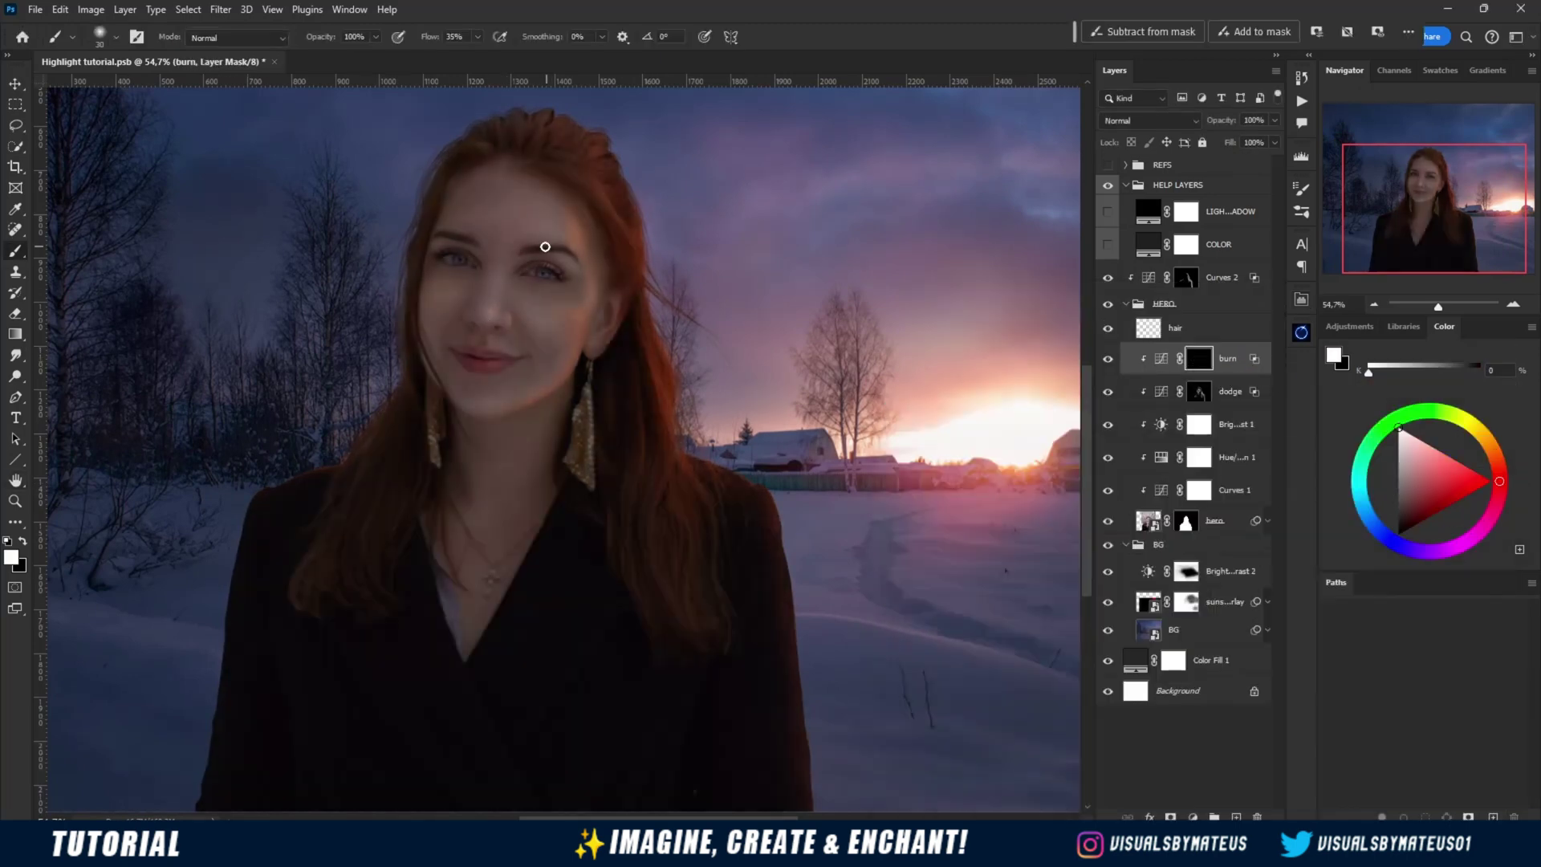
Paint shadows over the face and neck on the burn mask with a larger brush, finishing the lips with a fine brush
key("bracketright")
key("bracketright")
key("bracketright")
key("bracketright")
key("bracketright")
key("bracketright")
key("bracketright")
mouse_move(477, 562)
left_mouse_down()
mouse_move(533, 506)
mouse_move(478, 176)
left_mouse_up()
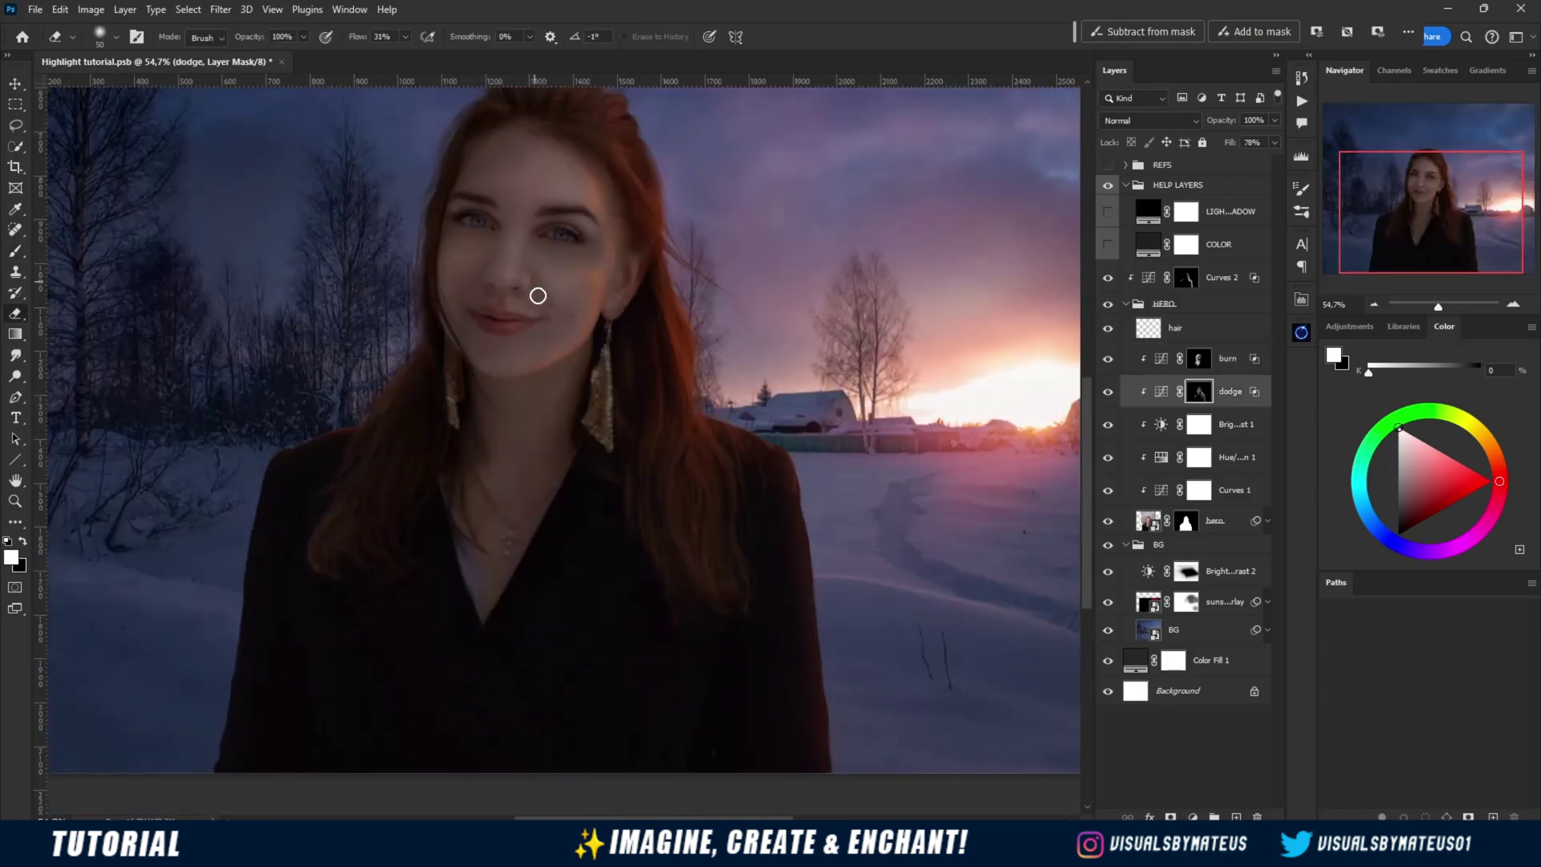
key("b")
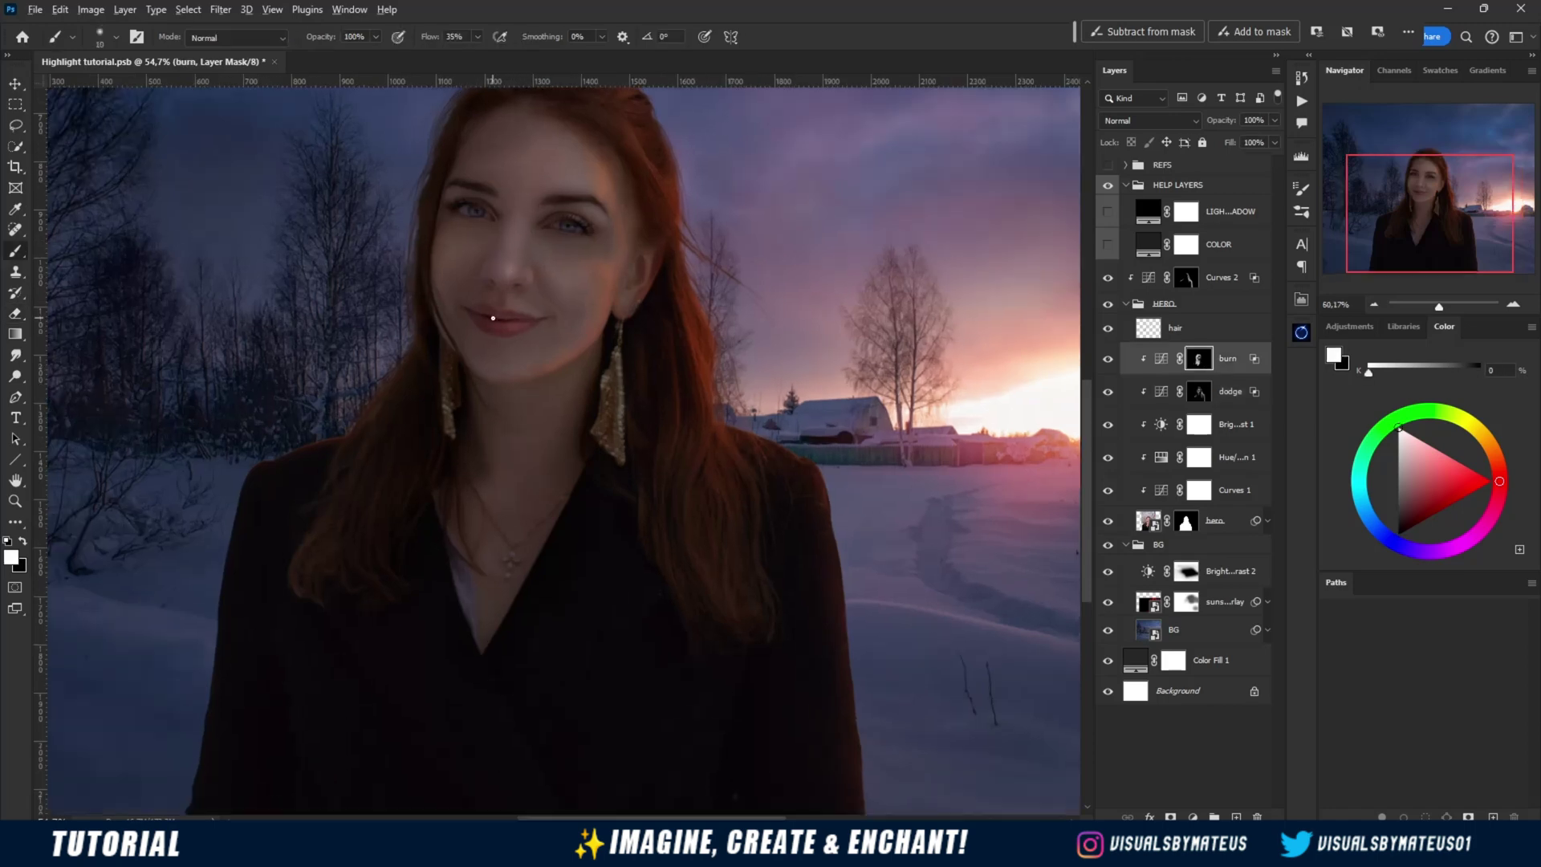
scroll(603, 150, "up", 3)
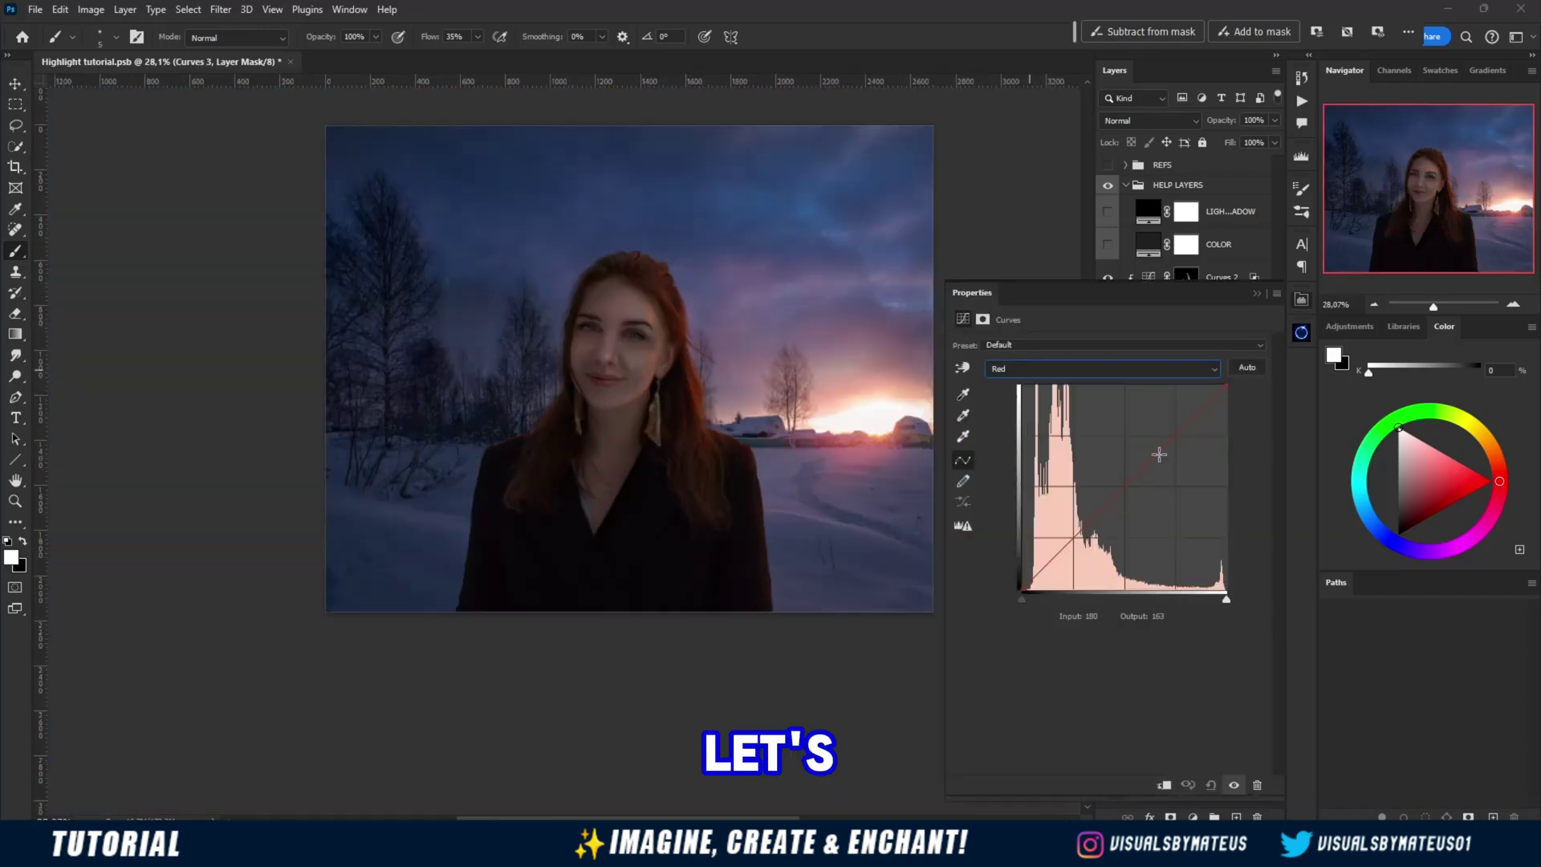
Shift the color channels of a new Curves adjustment above the burn layer toward the background's cold blue
left_click(1101, 368)
left_click(1035, 431)
key("alt+4")
left_click_drag(1131, 440, 1156, 446)
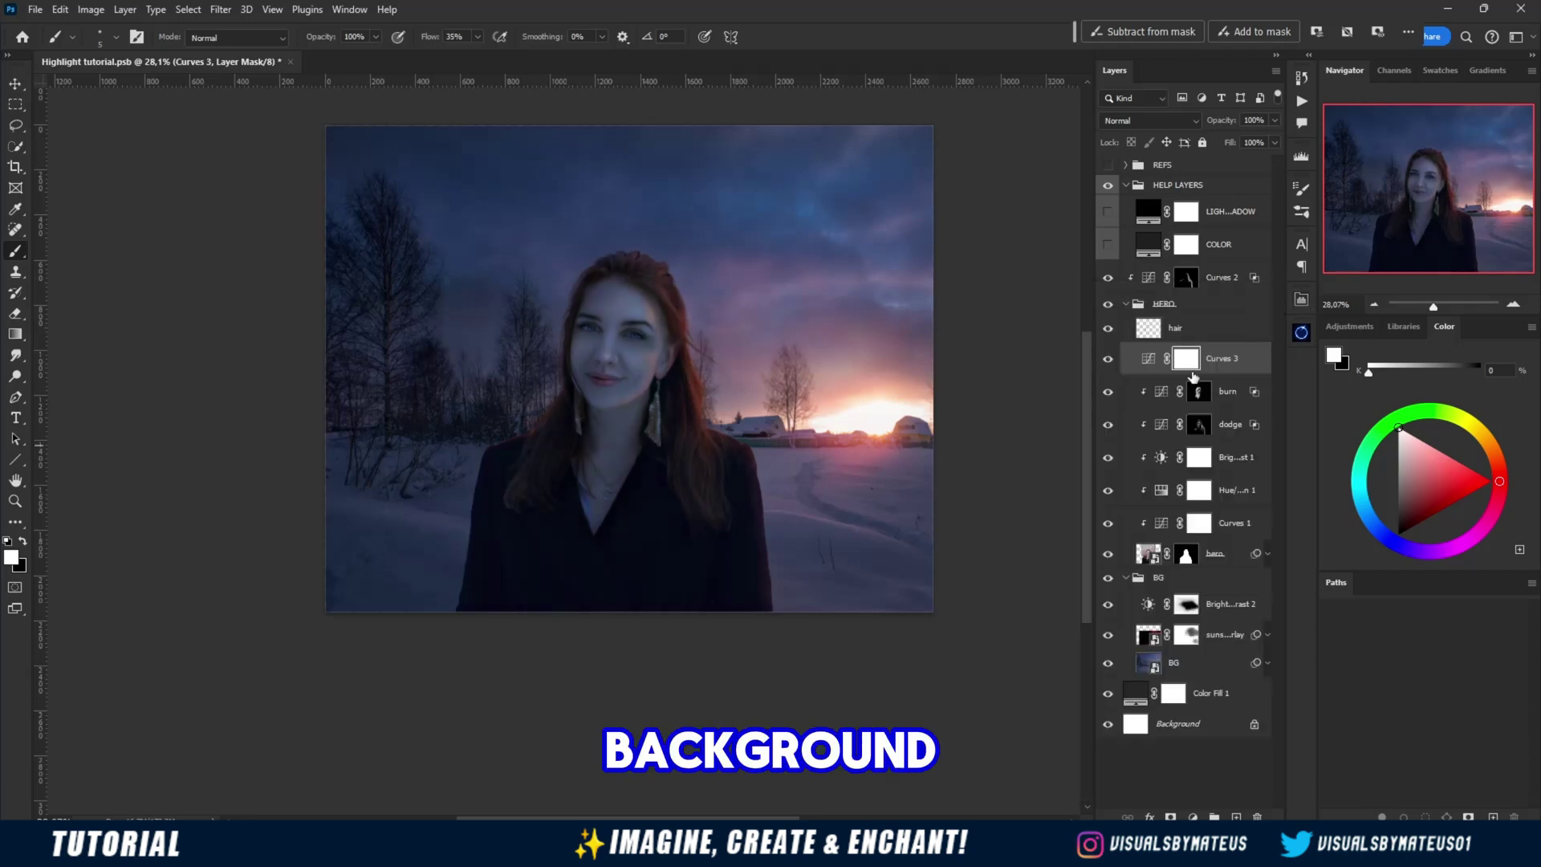
Clip the blue-tinted Curves layer to the hero layer and rename it color
left_click(1158, 375, "alt")
double_click(1228, 358)
type("color")
key("Return")
Paint the blue tint onto the coat and lower hair on the inverted color mask with a soft brush of about 400 px
key("bracketright")
left_click_drag(581, 554, 694, 494)
key("bracketleft")
key("bracketright")
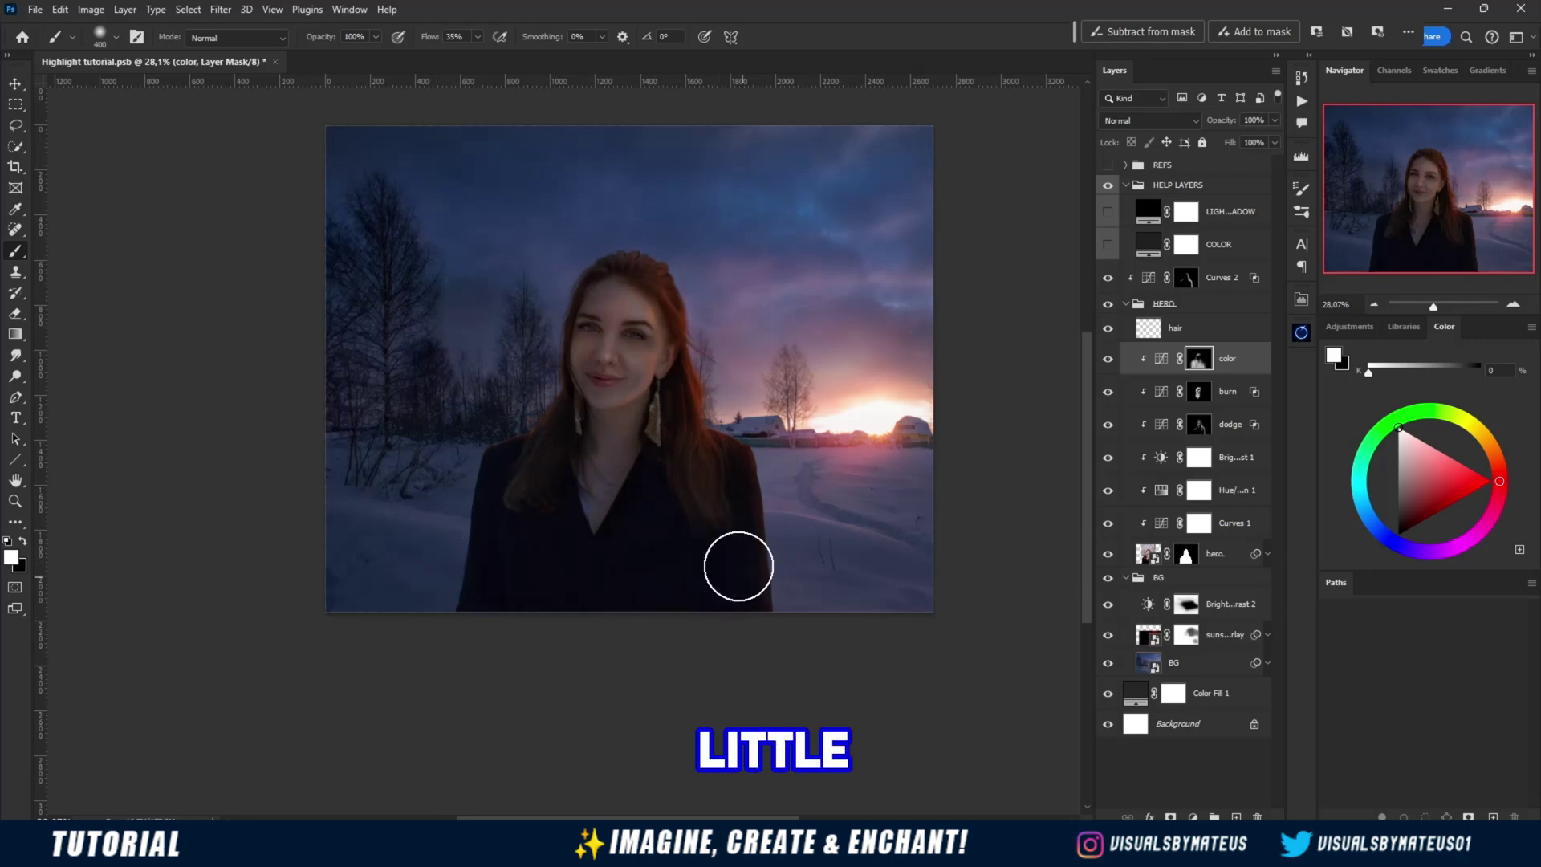
key("x")
Paint fog in a sampled dark blue snow color over the coat's lower part on a new layer with a 900 px brush, erasing the excess
scroll(718, 592, "up", 3)
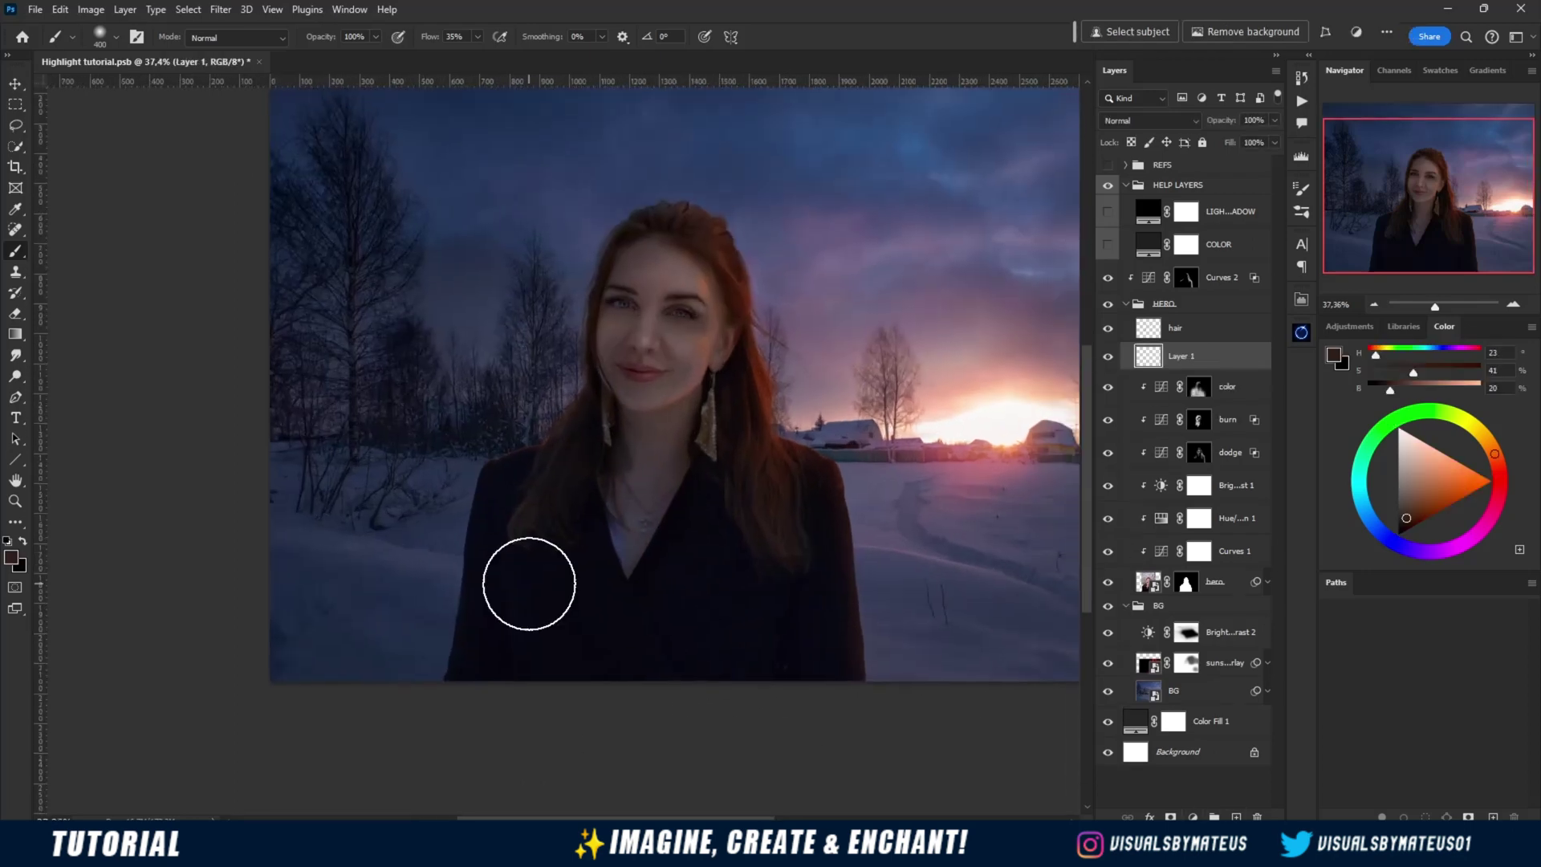
key("bracketright")
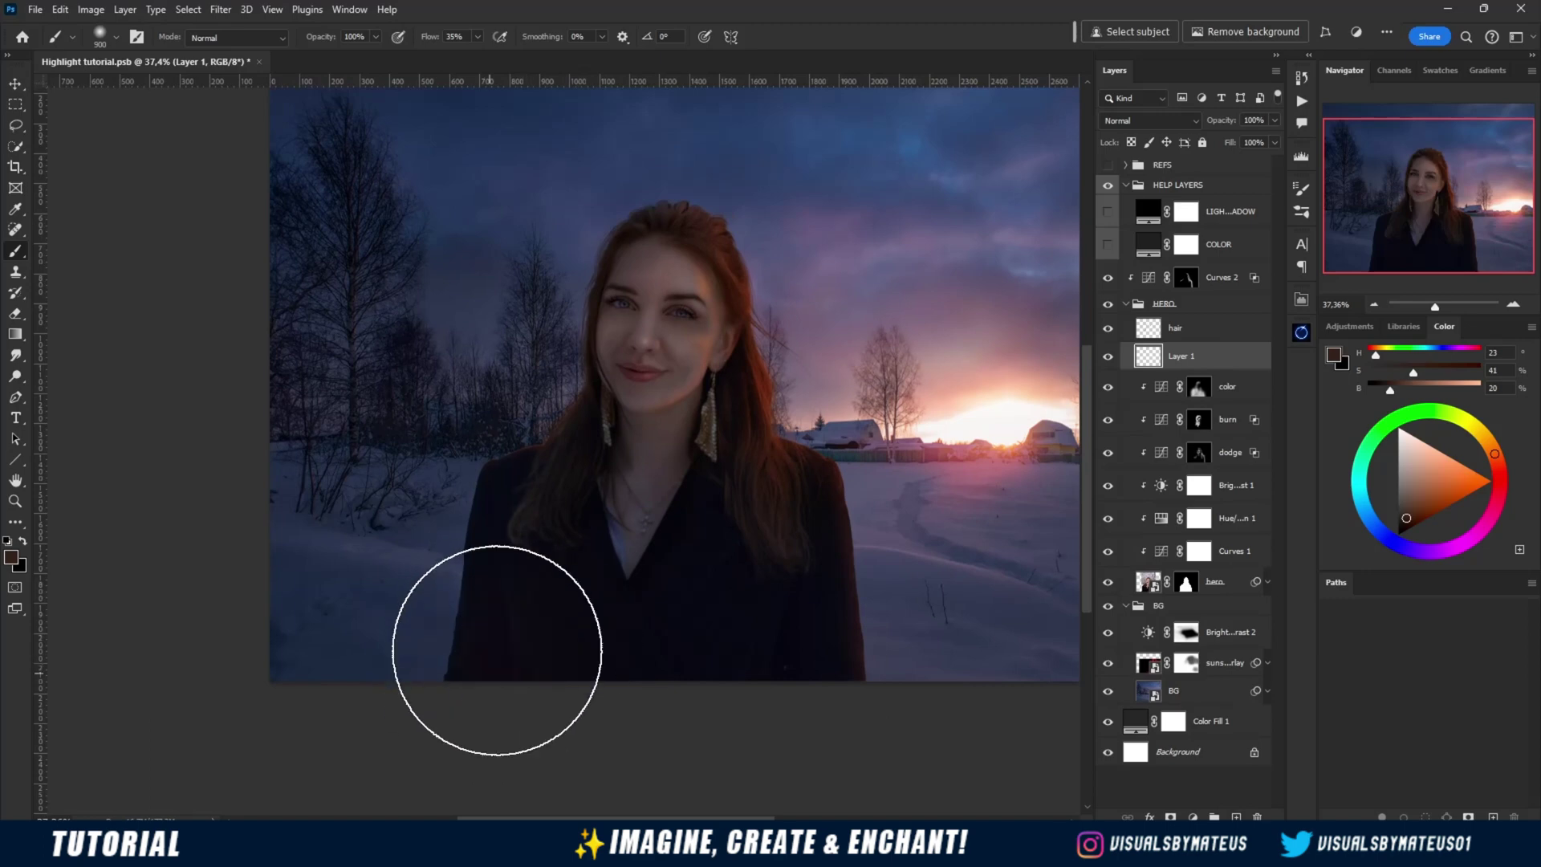
left_click(480, 625, "alt")
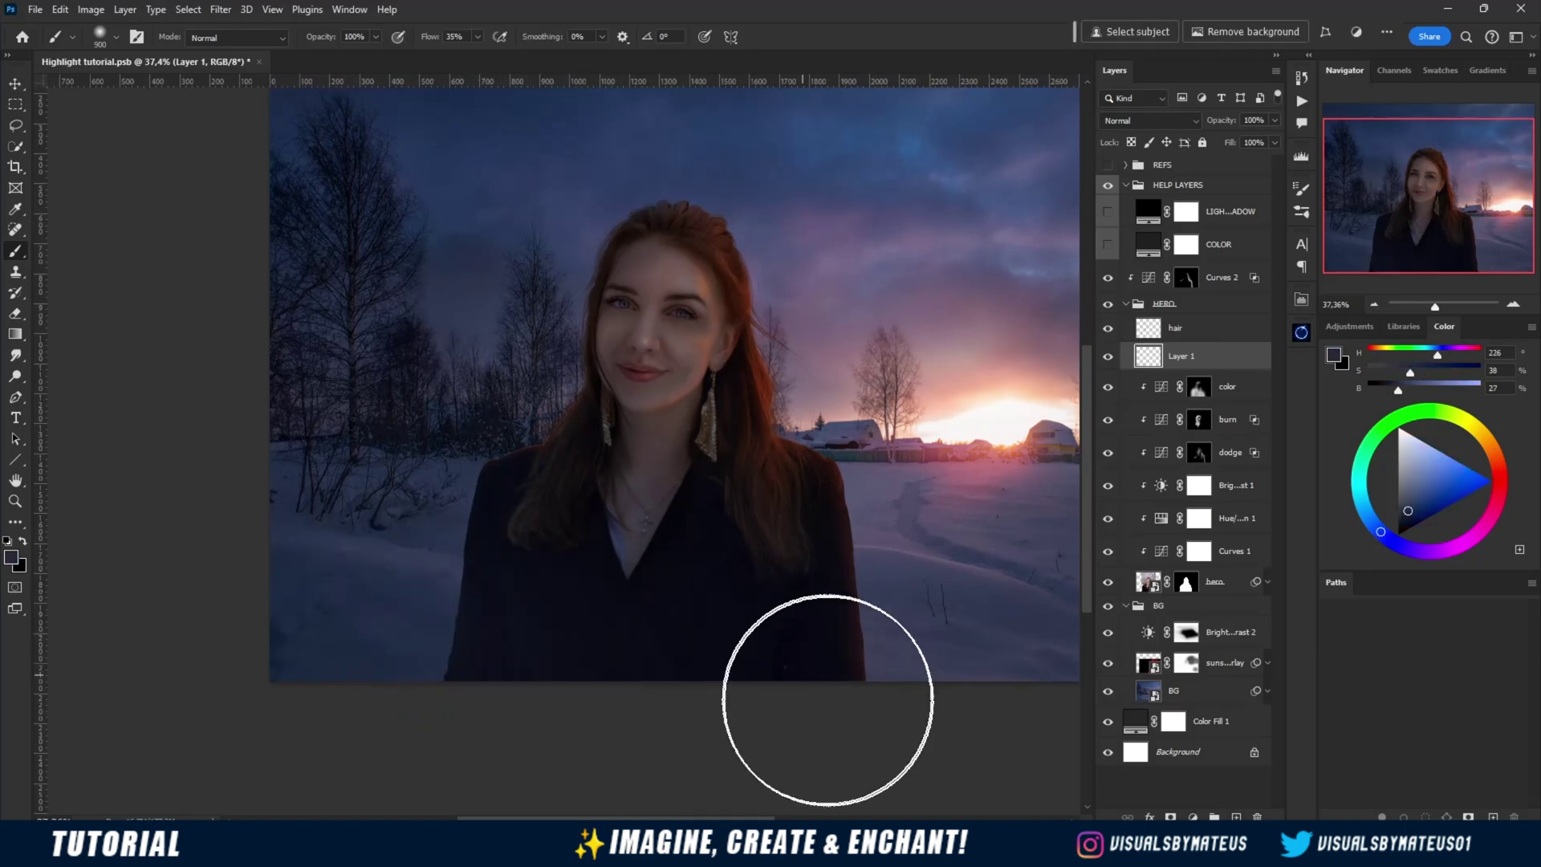
key("e")
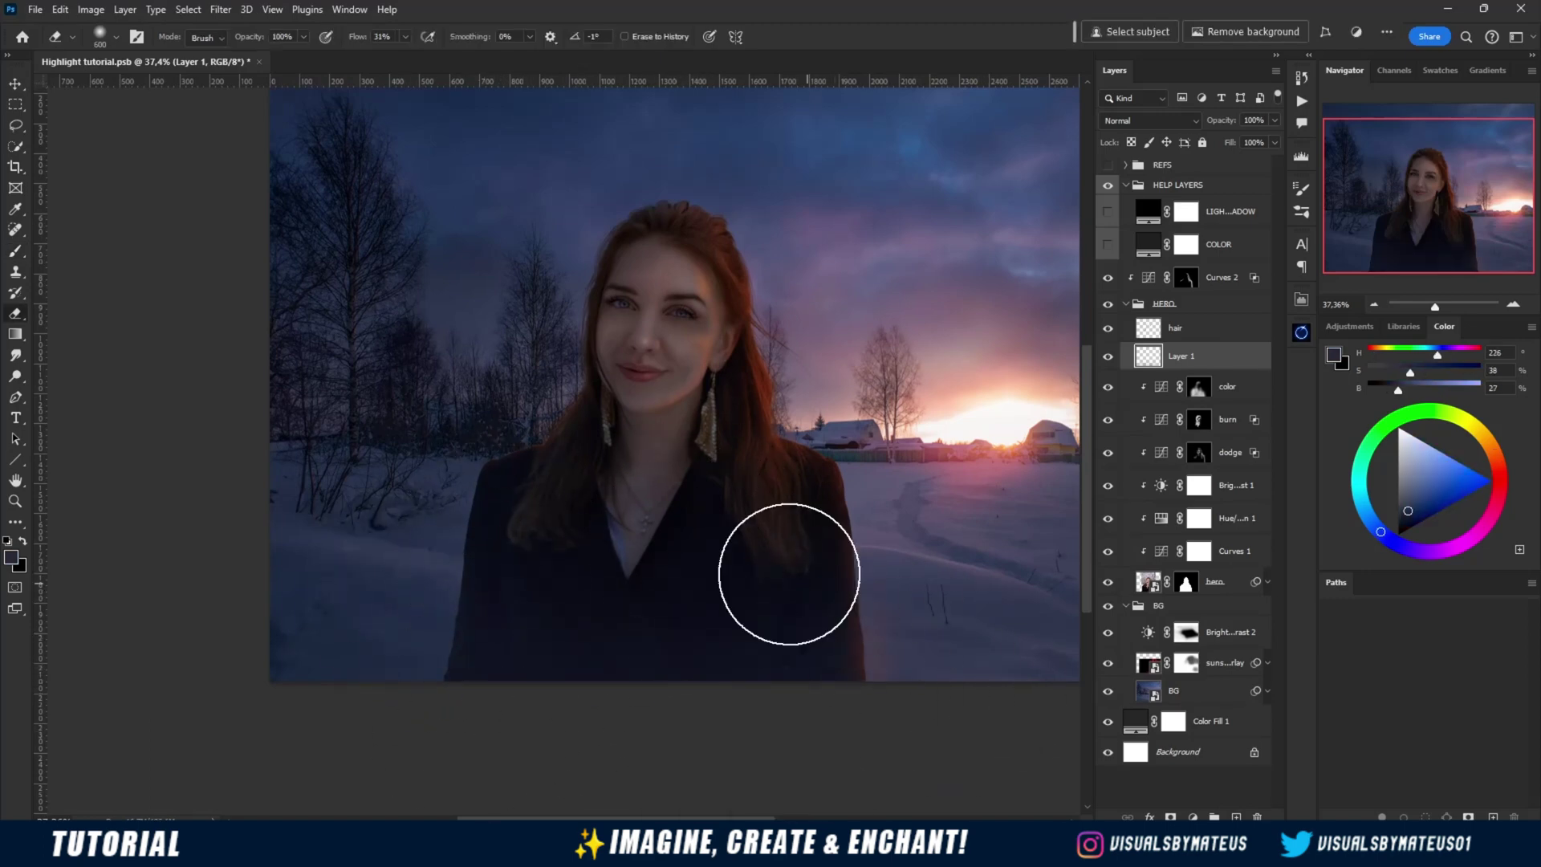
Set up a new layer named HIGHLIGHT above the fog layer with the Linear Dodge (Add) blend mode
left_click(1149, 120)
left_click(1140, 340)
key("b")
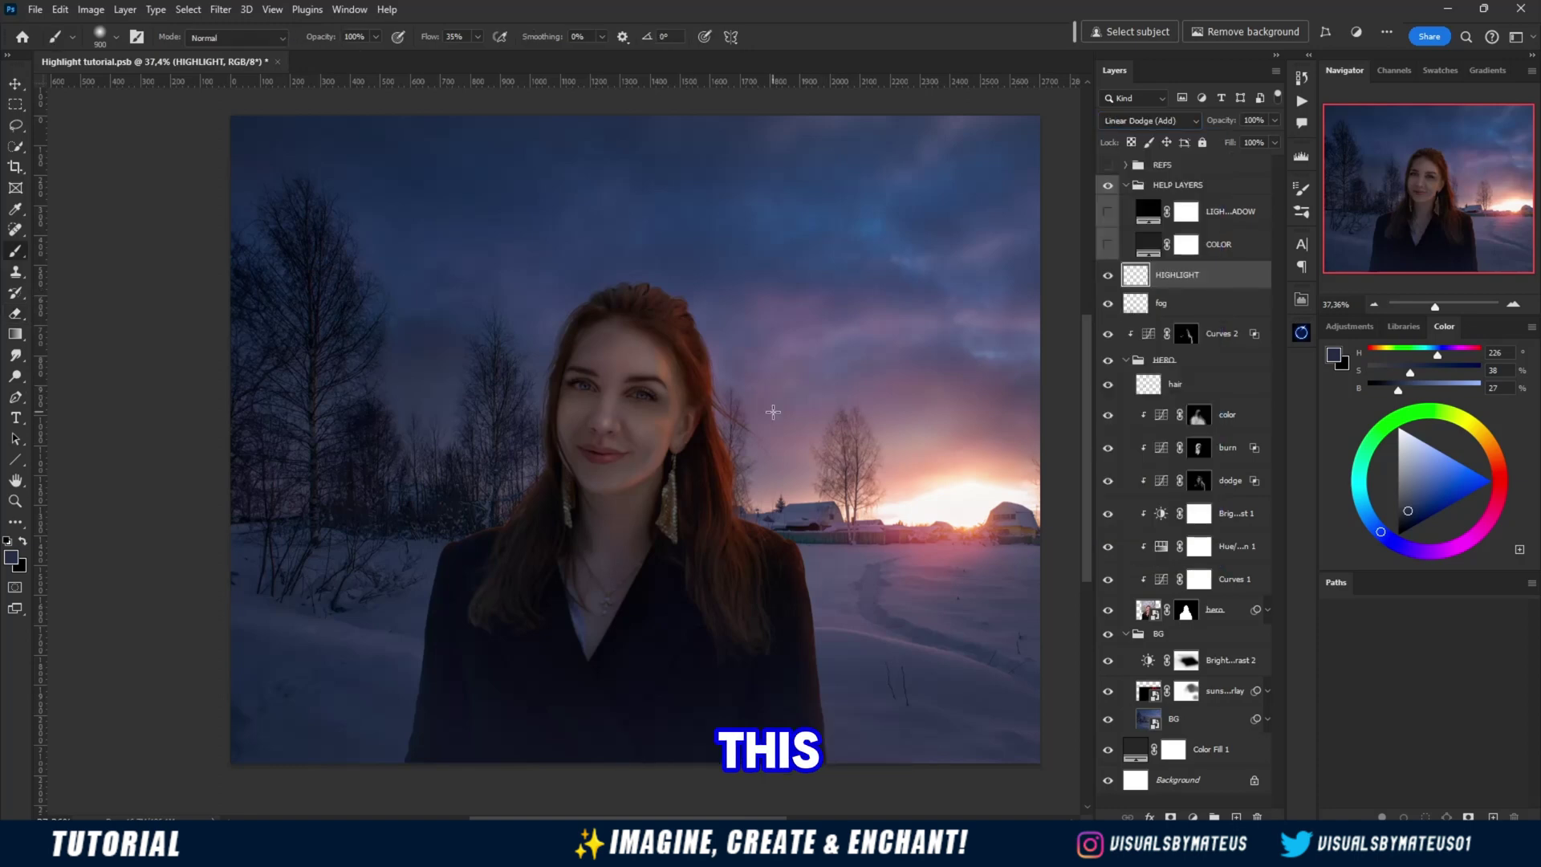
Paint a warm rim light along the coat's sun-facing shoulder and sleeve on the HIGHLIGHT layer, using colors sampled from the sunset
key("bracketleft")
key("bracketleft")
key("bracketleft")
key("bracketleft")
left_click(925, 471, "alt")
left_click_drag(925, 472, 793, 471)
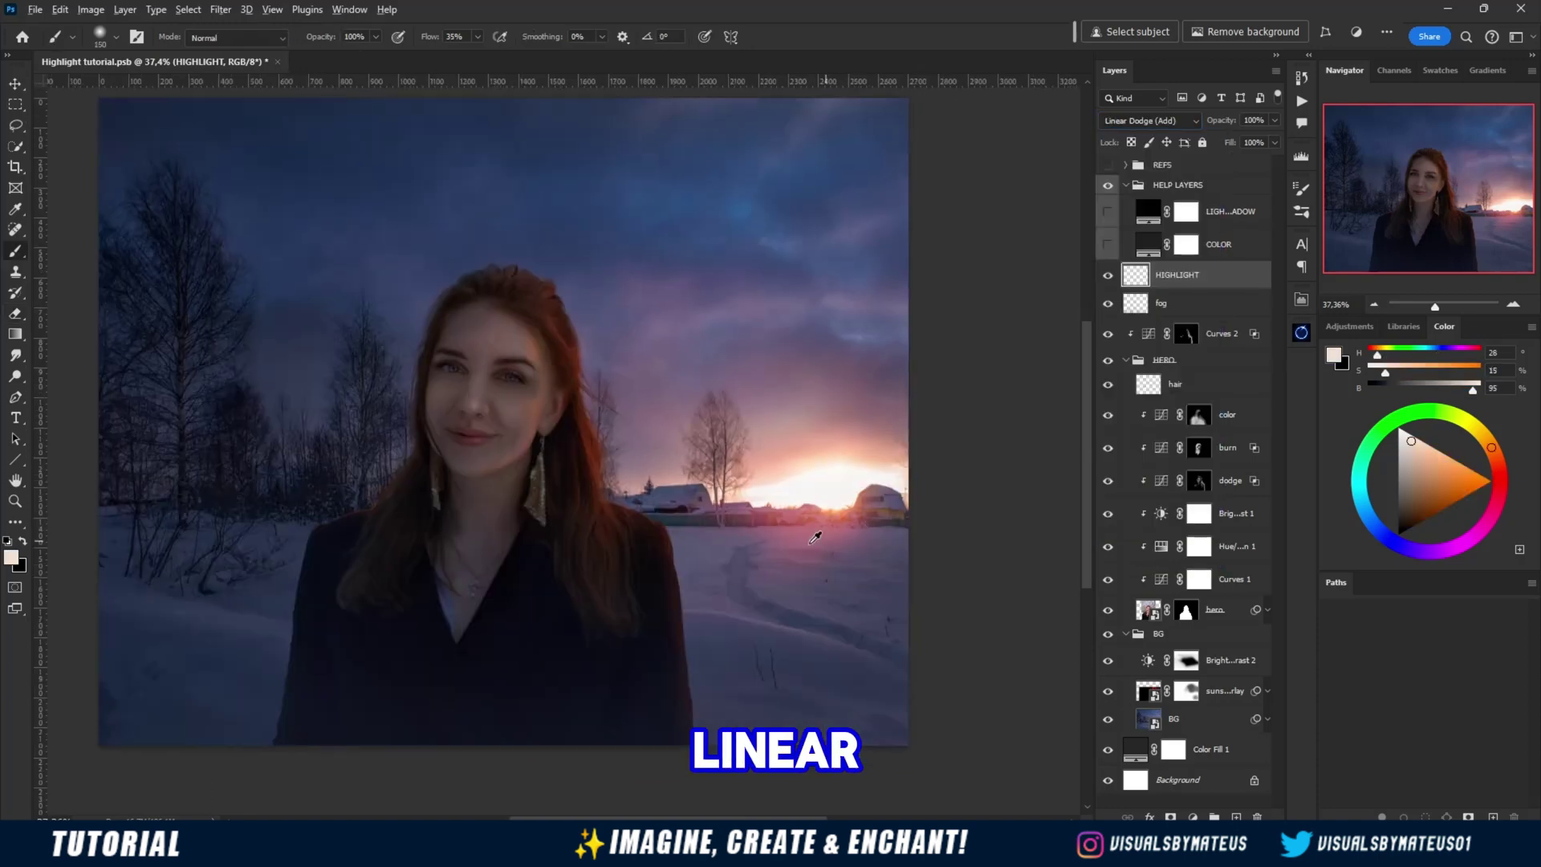
left_click(837, 516, "alt")
left_click_drag(647, 516, 747, 516)
key("bracketleft")
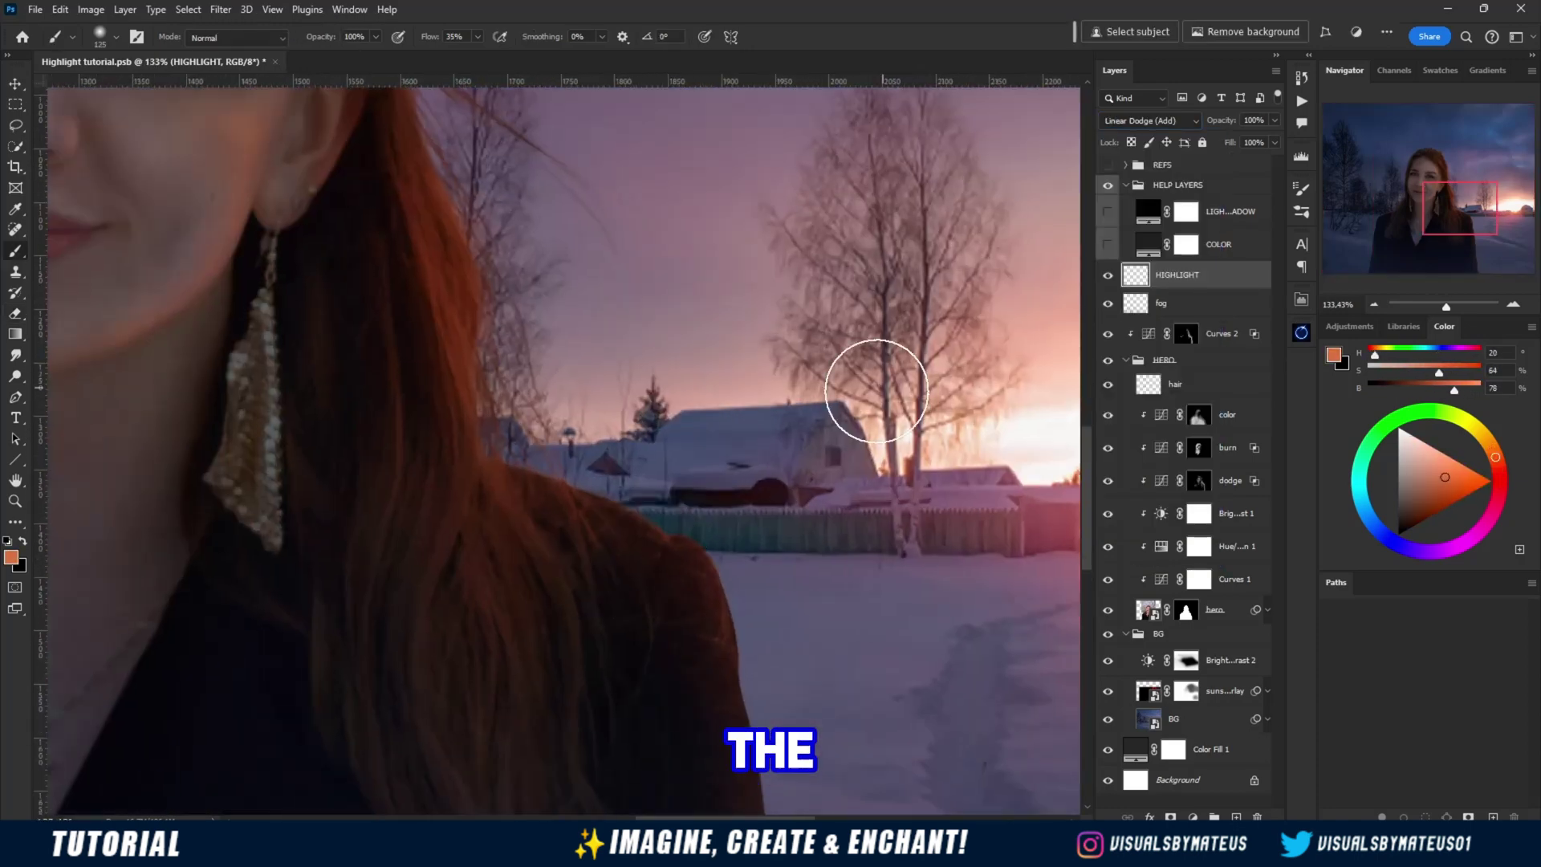
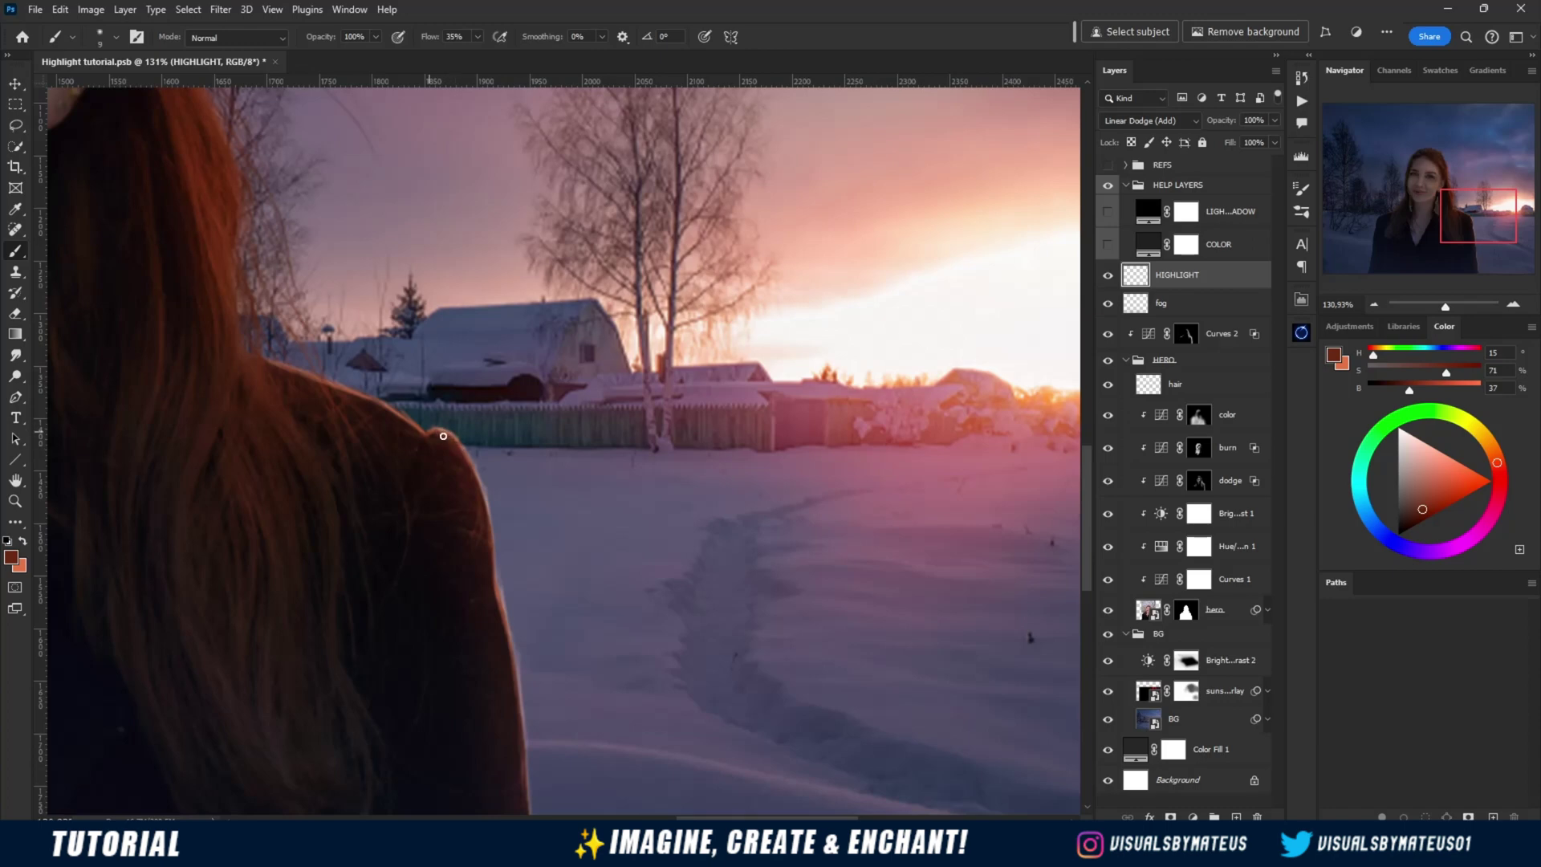
scroll(460, 487, "down", 5)
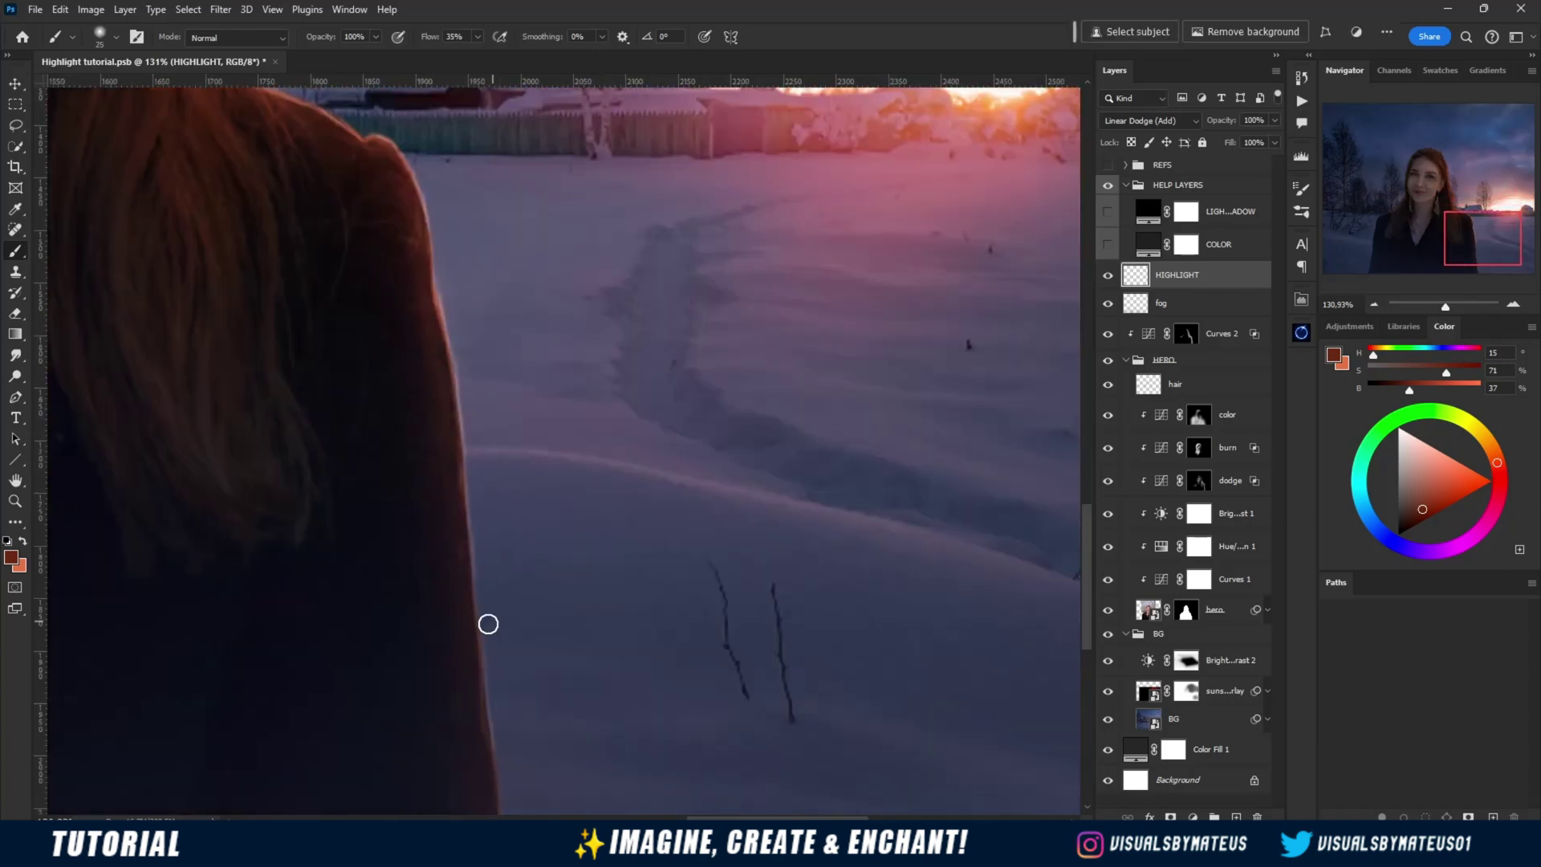
Paint thin reddish light strands along the sun-facing hair beside the face with a fine brush at 100% flow
scroll(438, 295, "up", 9)
scroll(438, 295, "left", 6)
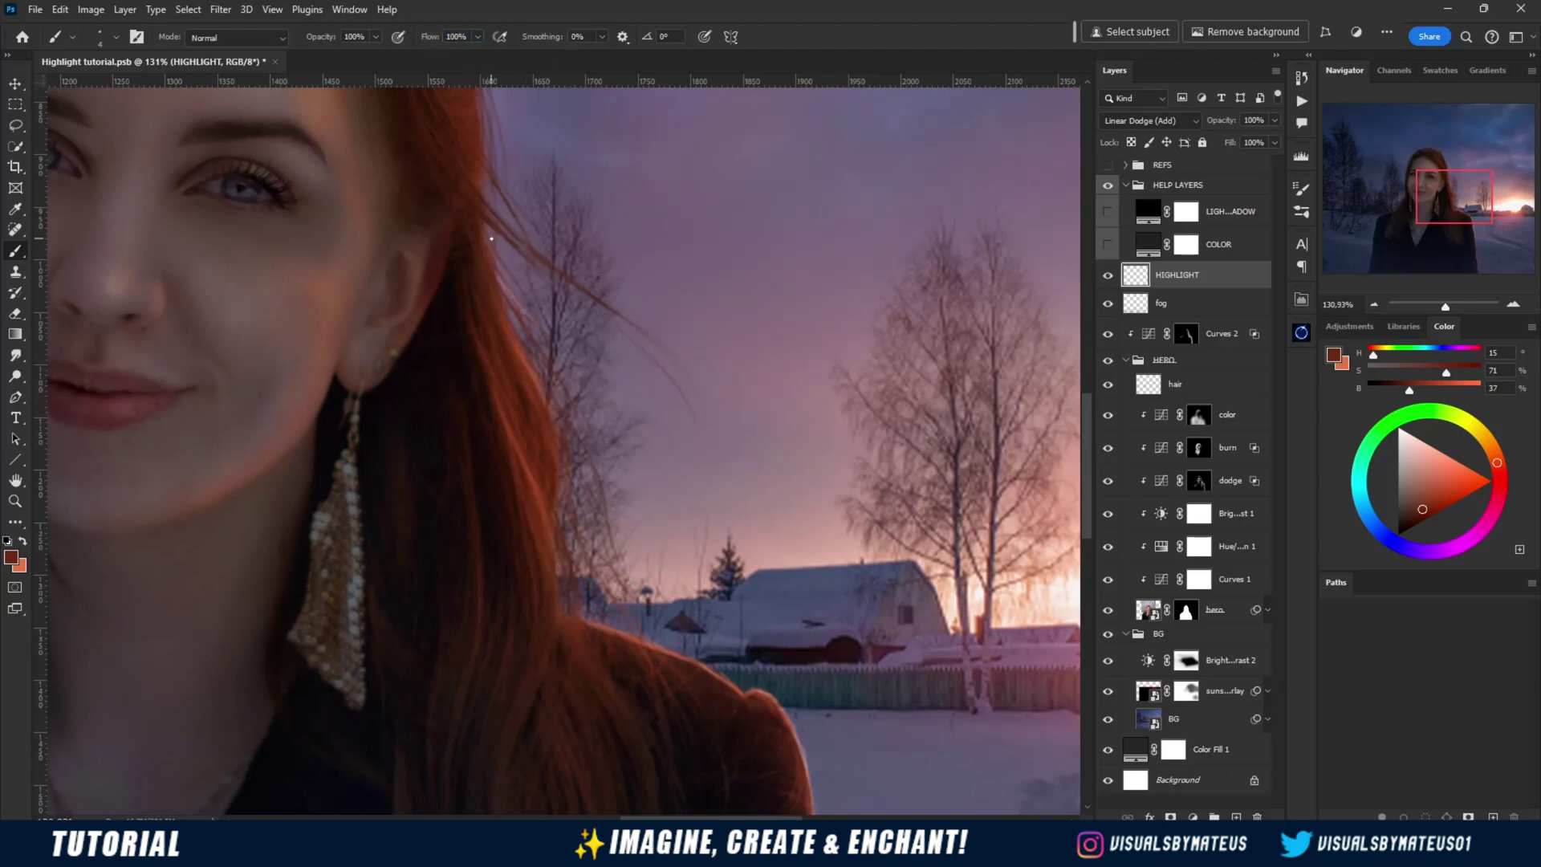
scroll(544, 419, "down", 3)
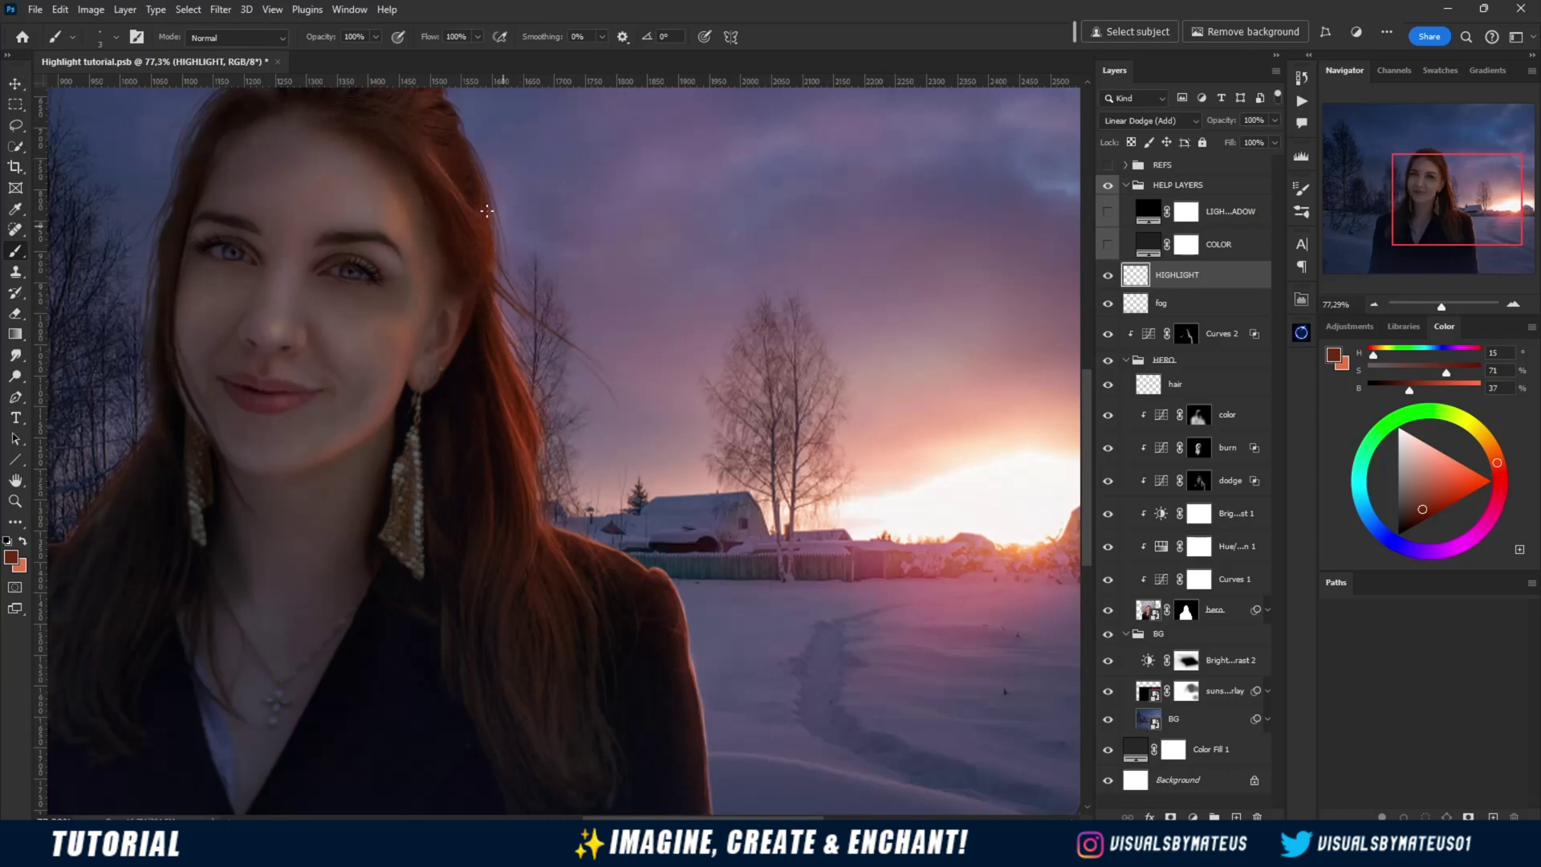
scroll(485, 210, "up", 2)
scroll(485, 210, "left", 1)
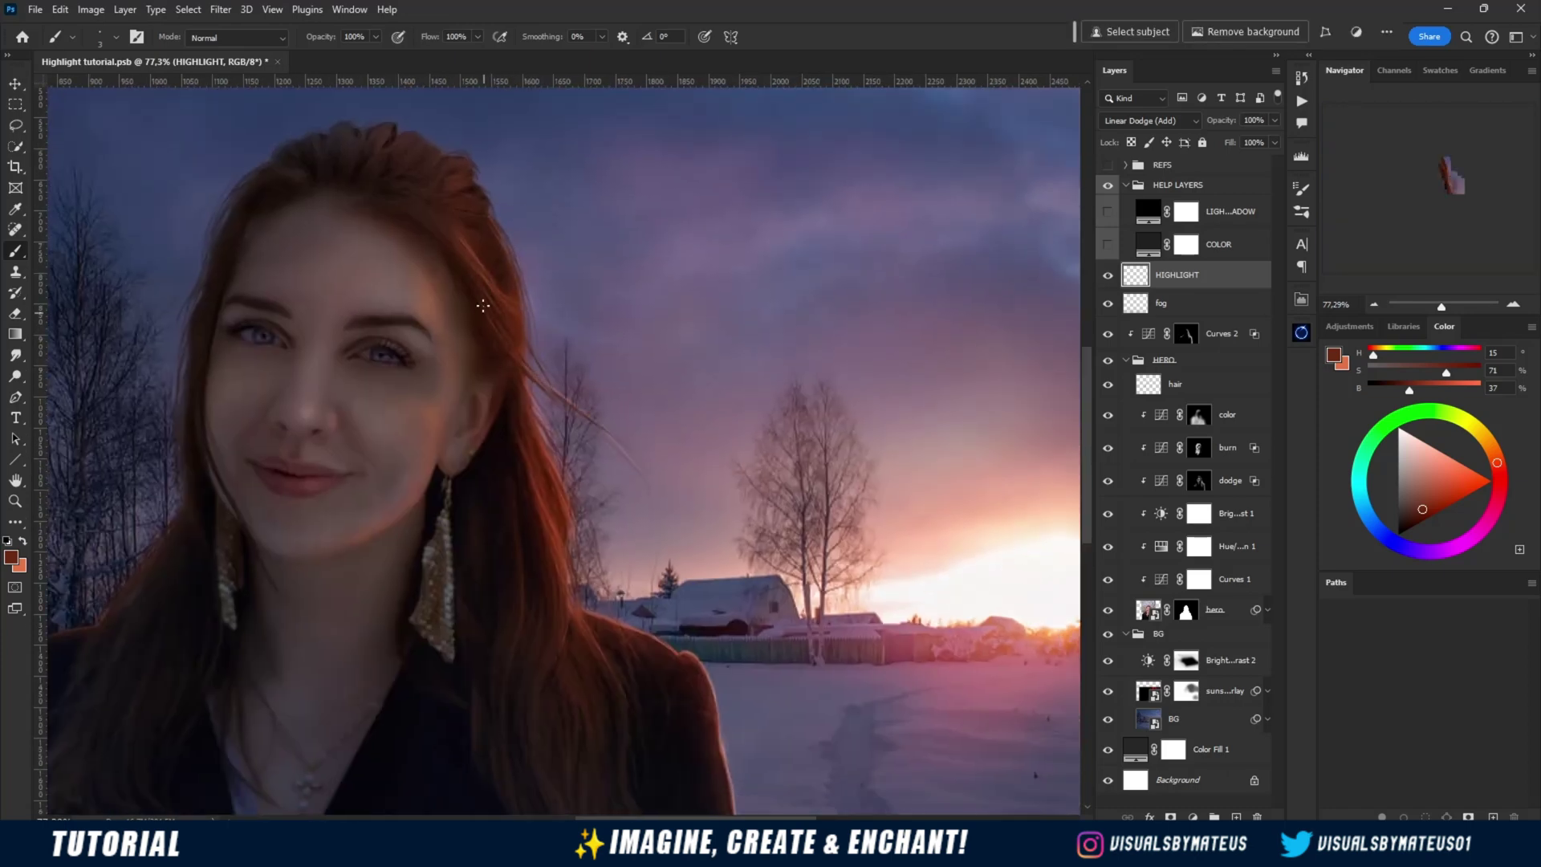
scroll(663, 567, "up", 2)
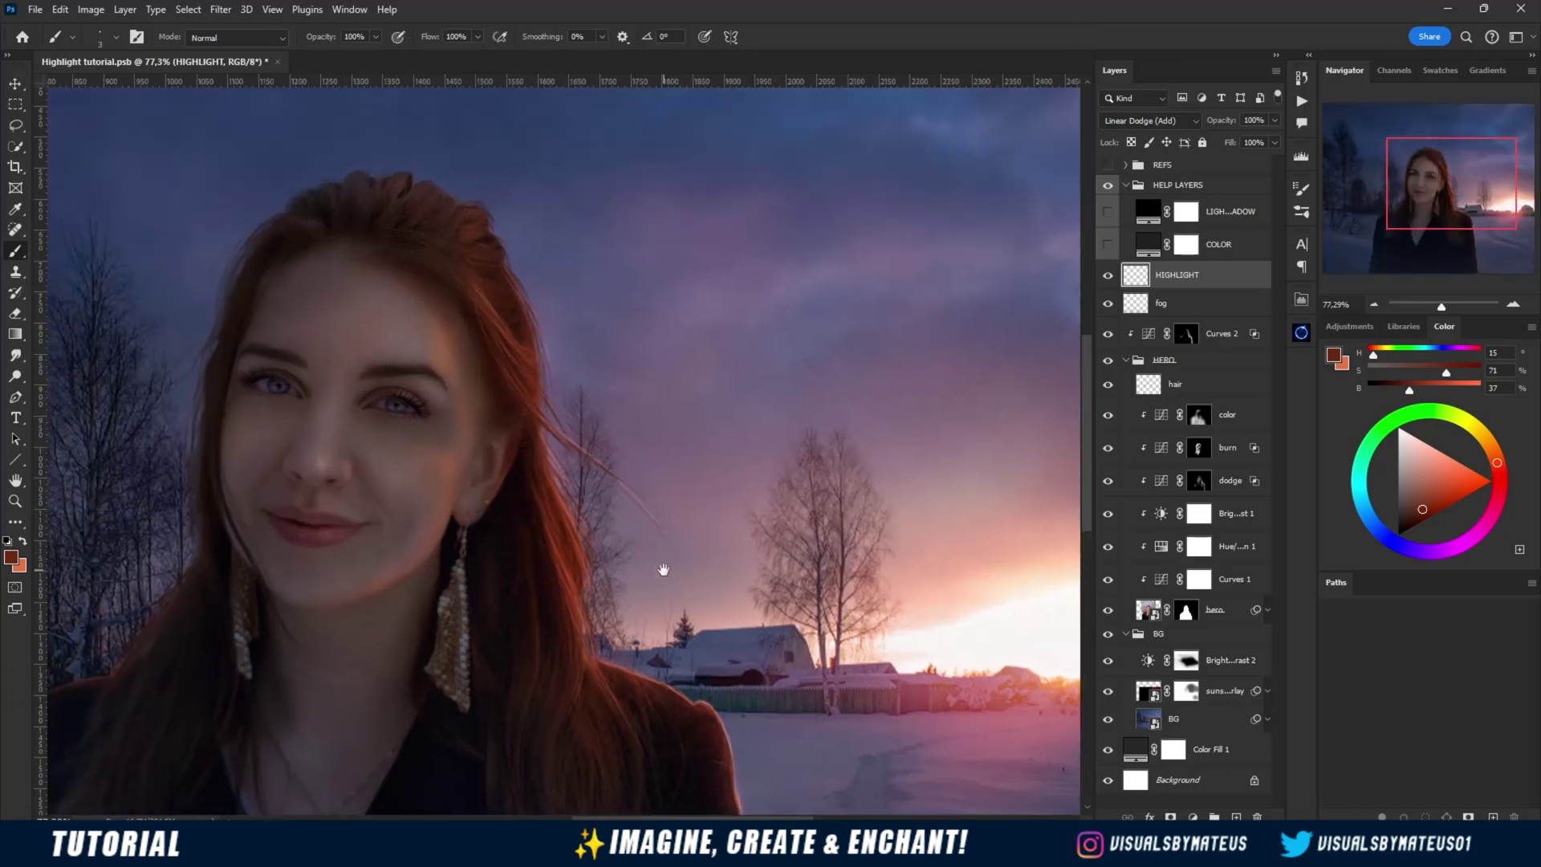
scroll(504, 331, "left", 1)
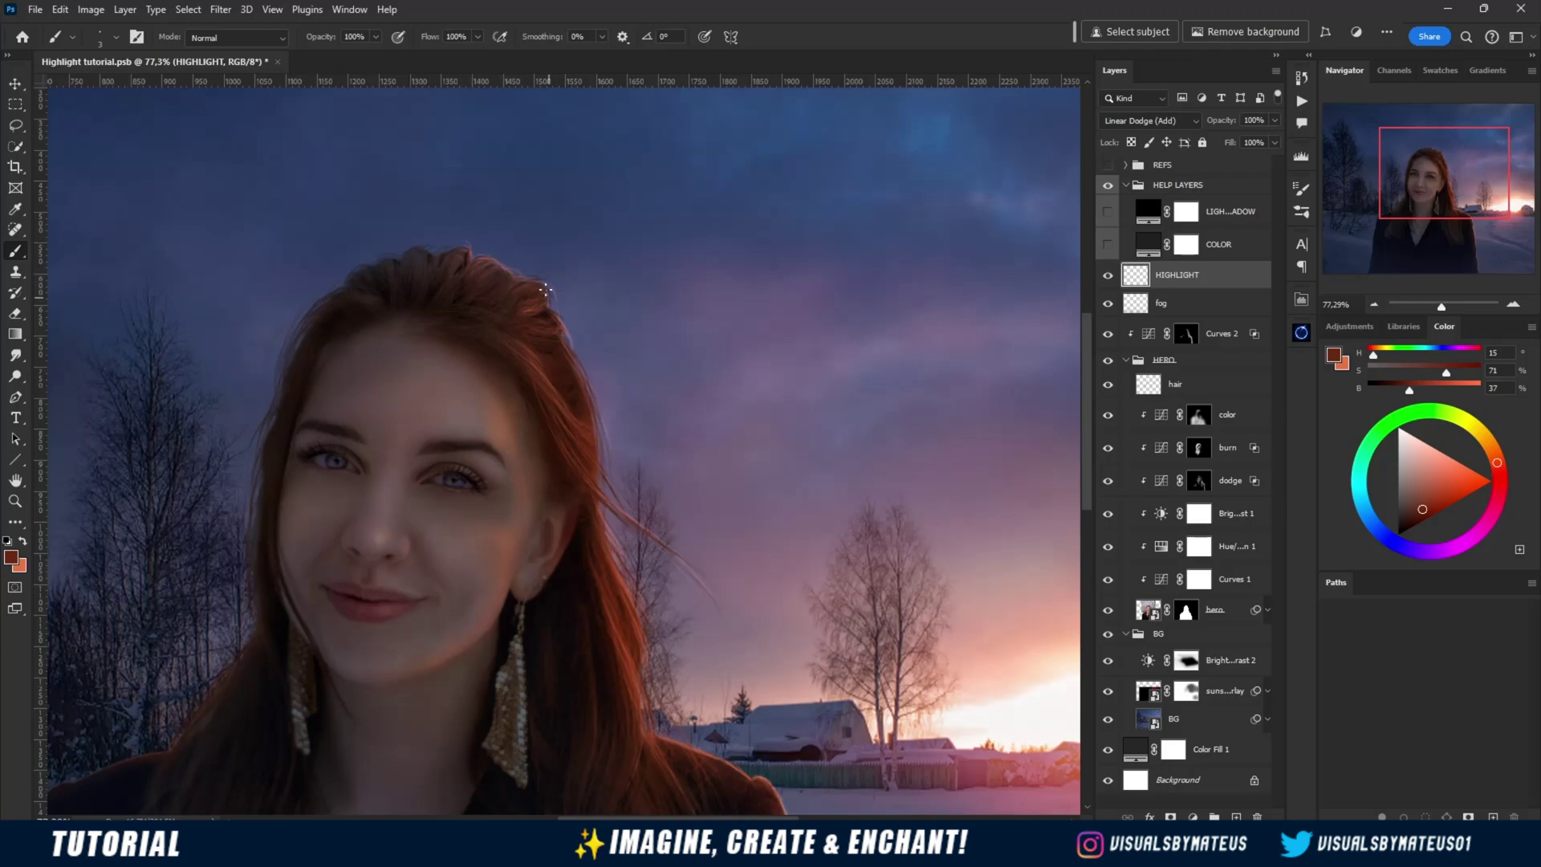
Paint fine reddish highlight strands over the hair on the crown and upper sun-facing side of the head
scroll(545, 289, "up", 3)
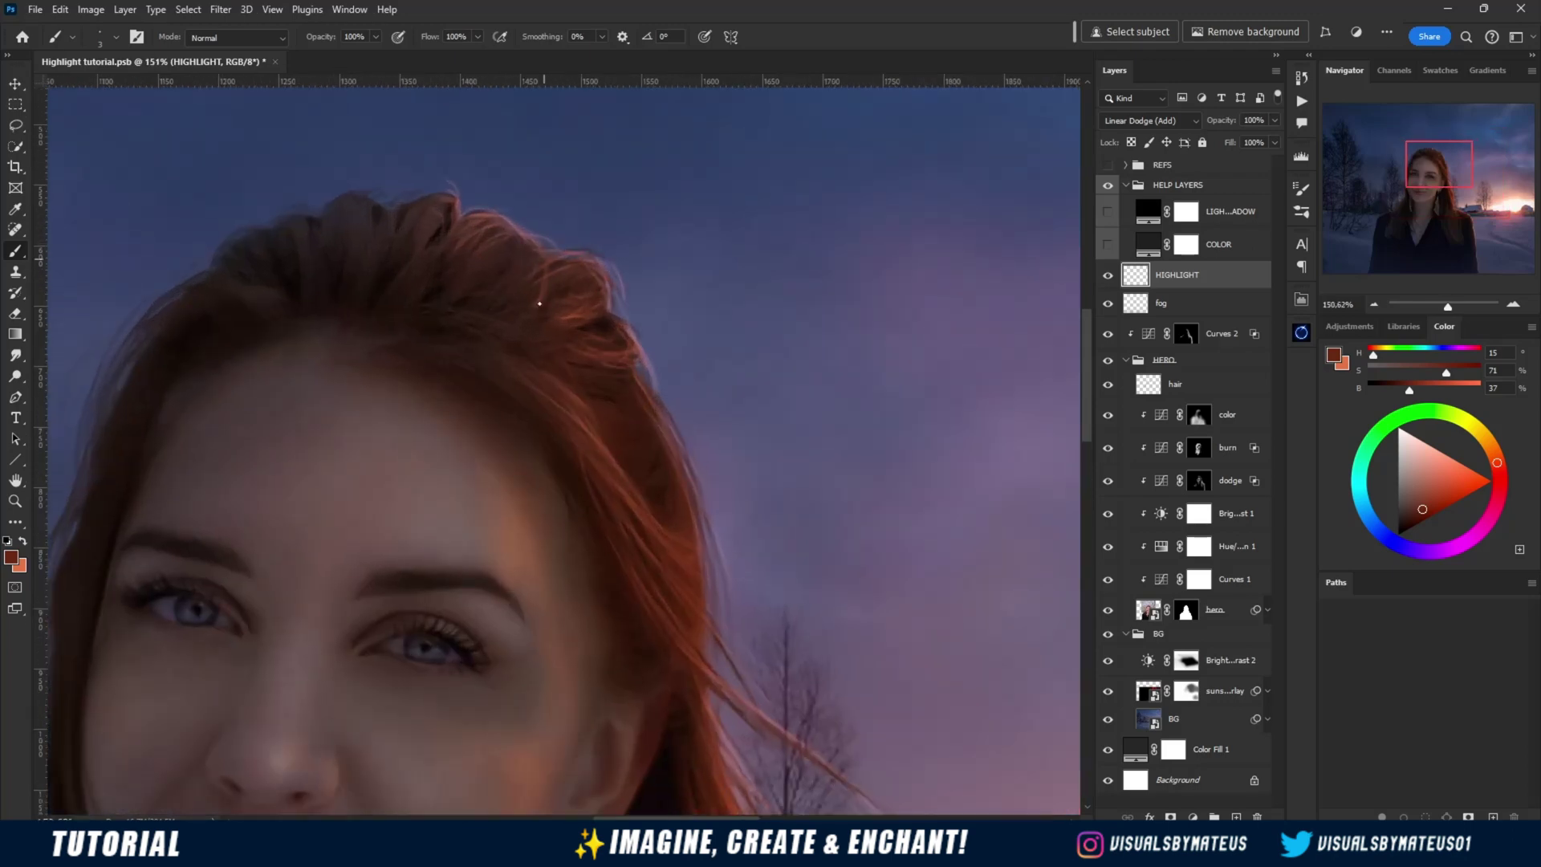
scroll(382, 273, "down", 4)
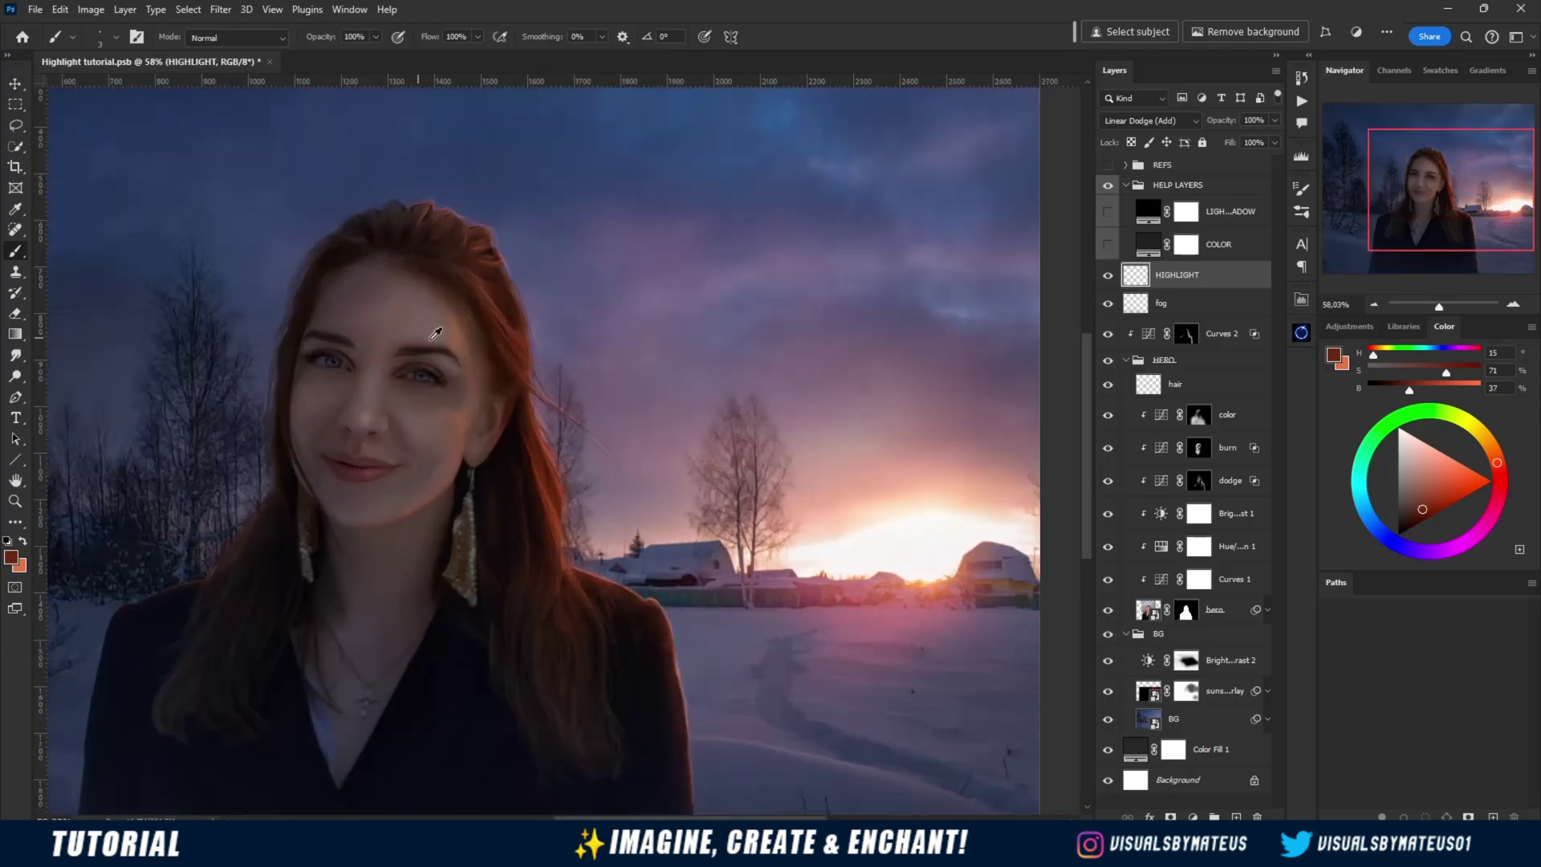
scroll(472, 261, "up", 2)
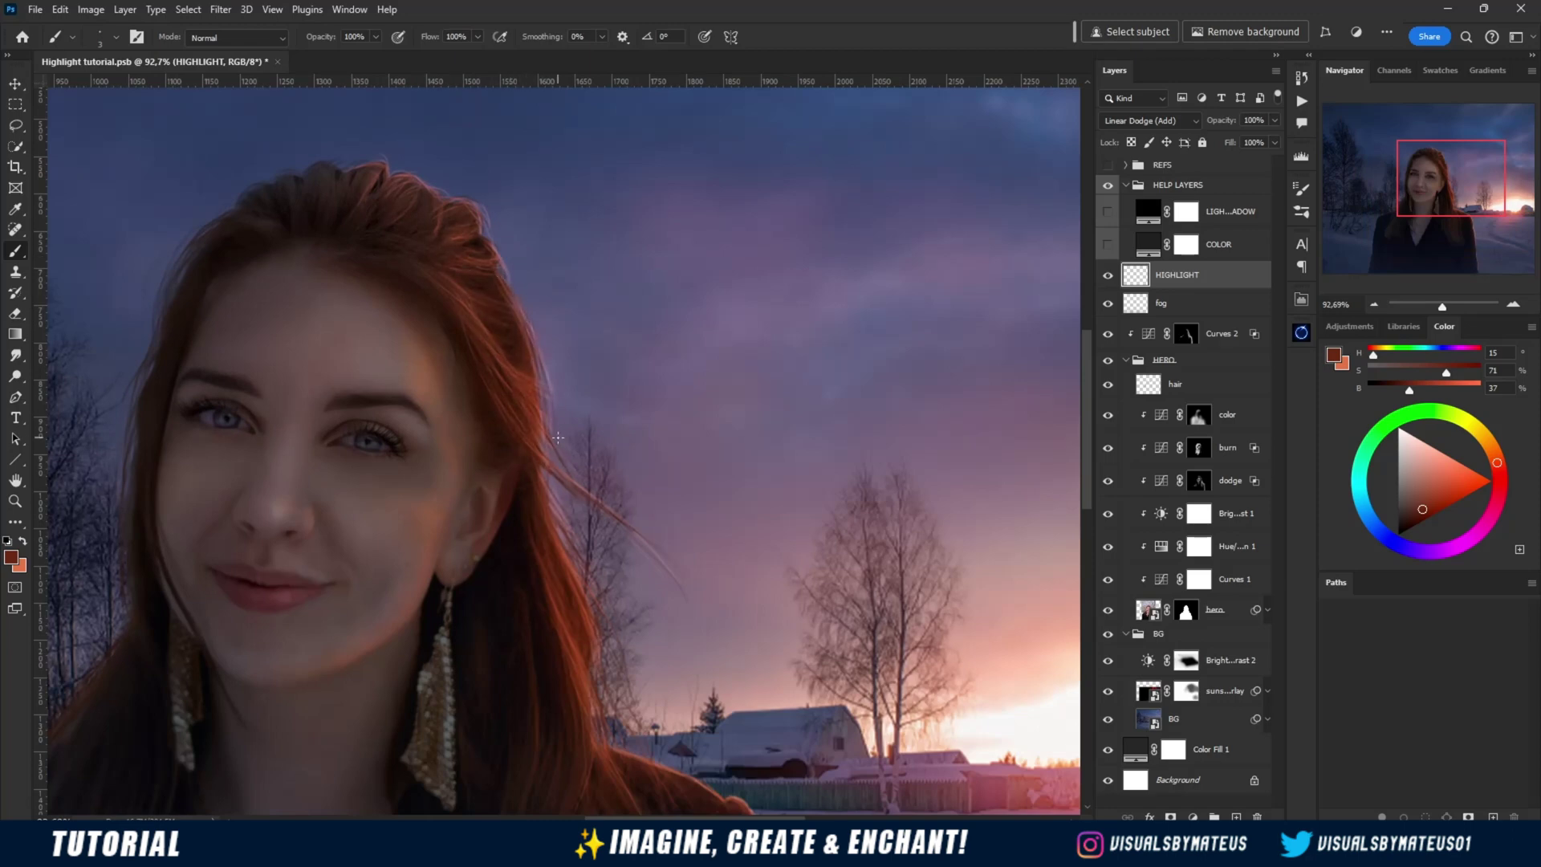
scroll(558, 437, "down", 3)
Paint a thin red rim along the far shoulder of the coat and soften it with a small eraser at 31% flow
scroll(369, 481, "up", 4)
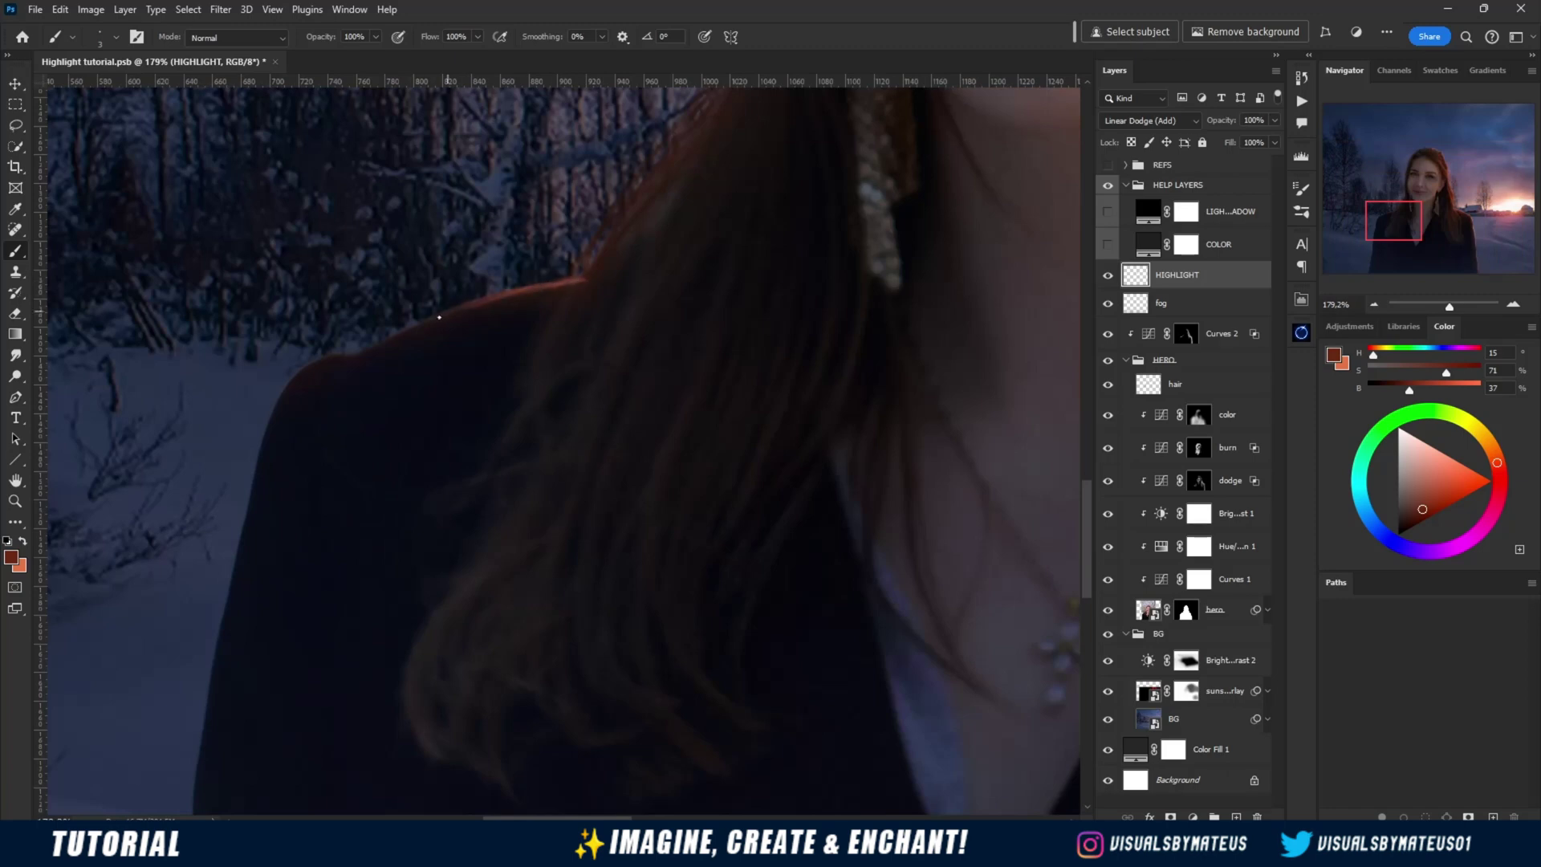
key("e")
key("bracketleft")
key("bracketleft")
key("bracketleft")
key("bracketleft")
key("bracketleft")
key("bracketleft")
key("bracketleft")
key("bracketleft")
key("bracketleft")
key("bracketleft")
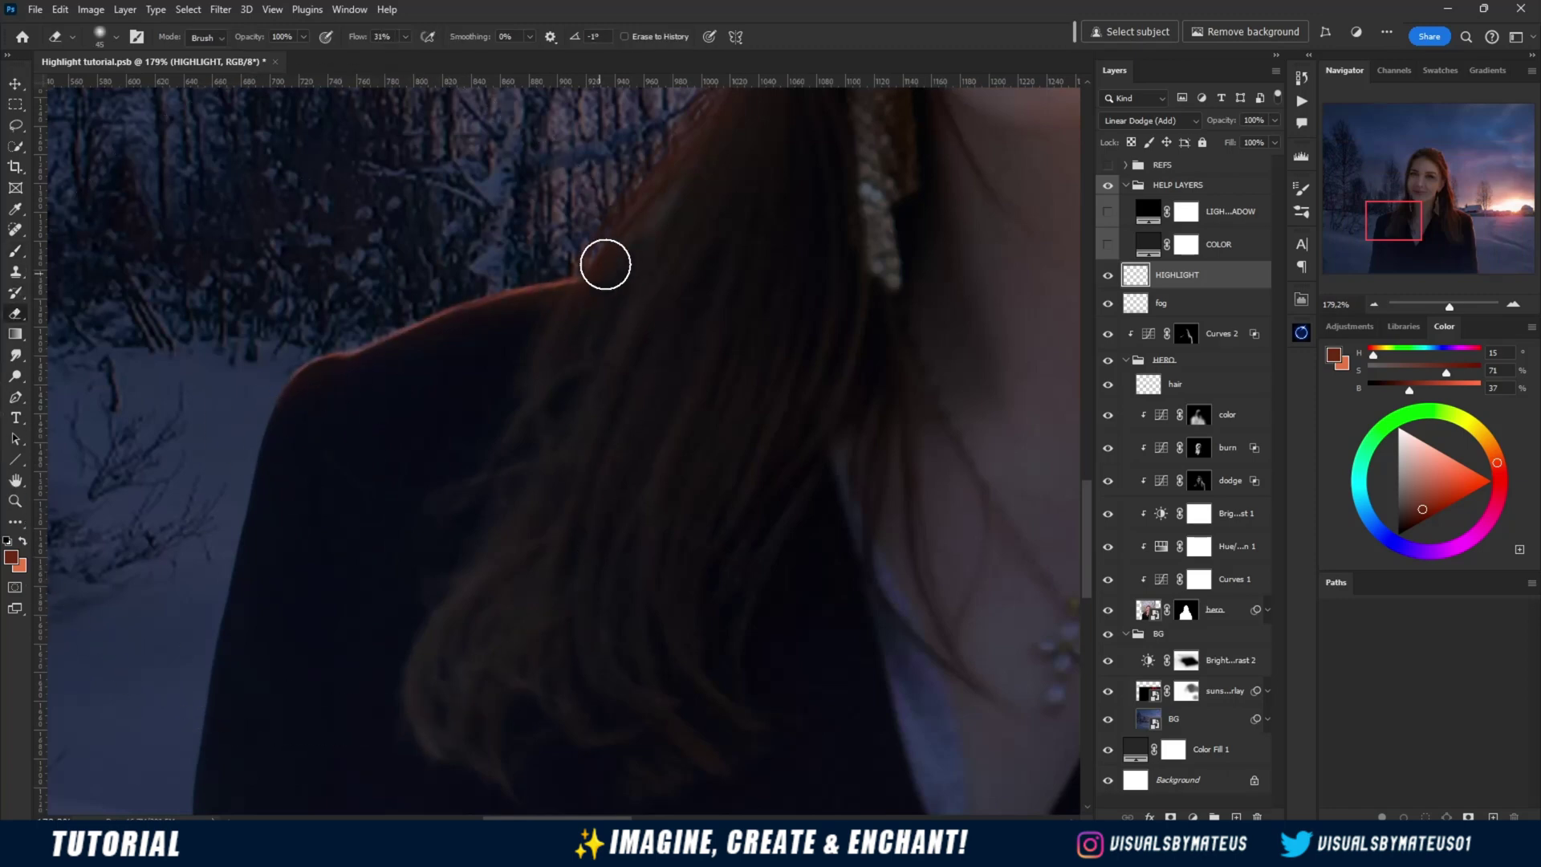
Paint fine reddish strands along the outer edge of the hair above the far shoulder and soften them with the eraser
key("b")
left_click_drag(605, 265, 559, 568)
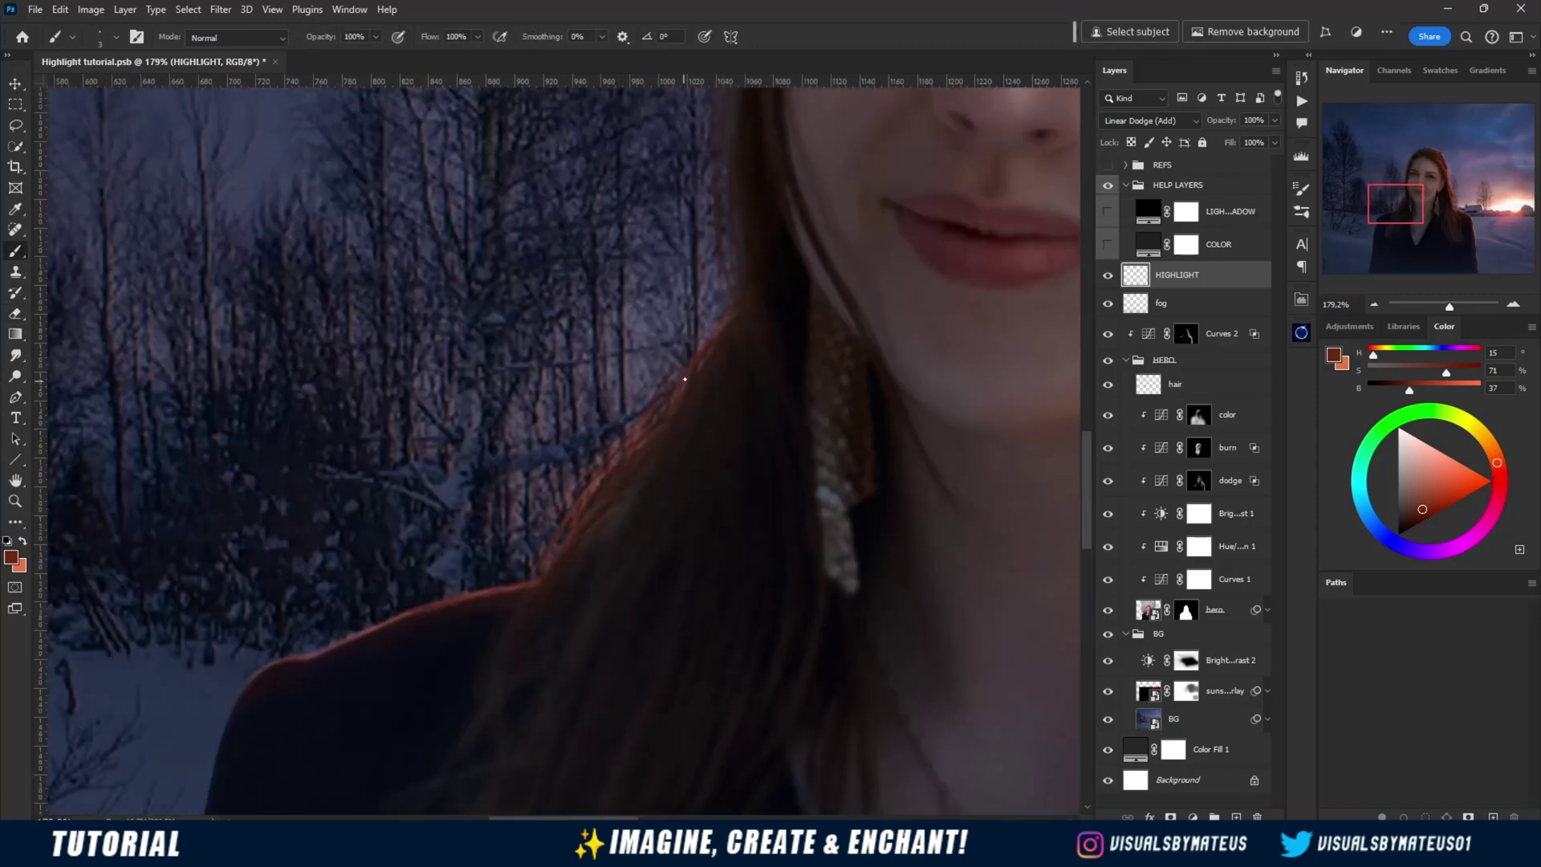
scroll(684, 379, "up", 3)
scroll(634, 562, "down", 5)
key("e")
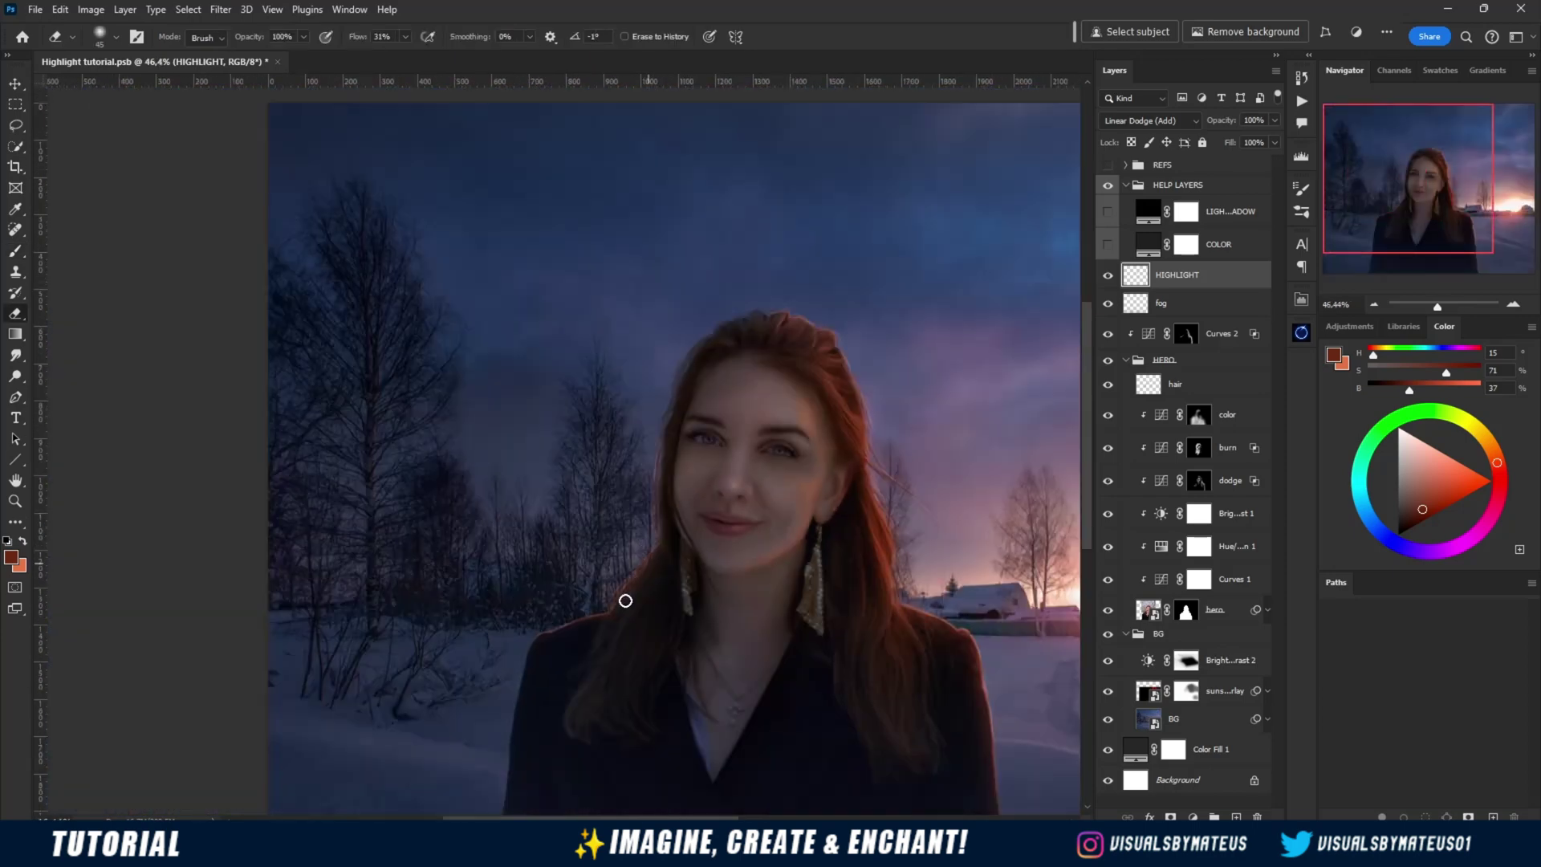
Touch up the Curves 2 layer mask over the hair beside the far earring with the eraser
left_click(1186, 333)
key("x")
key("x")
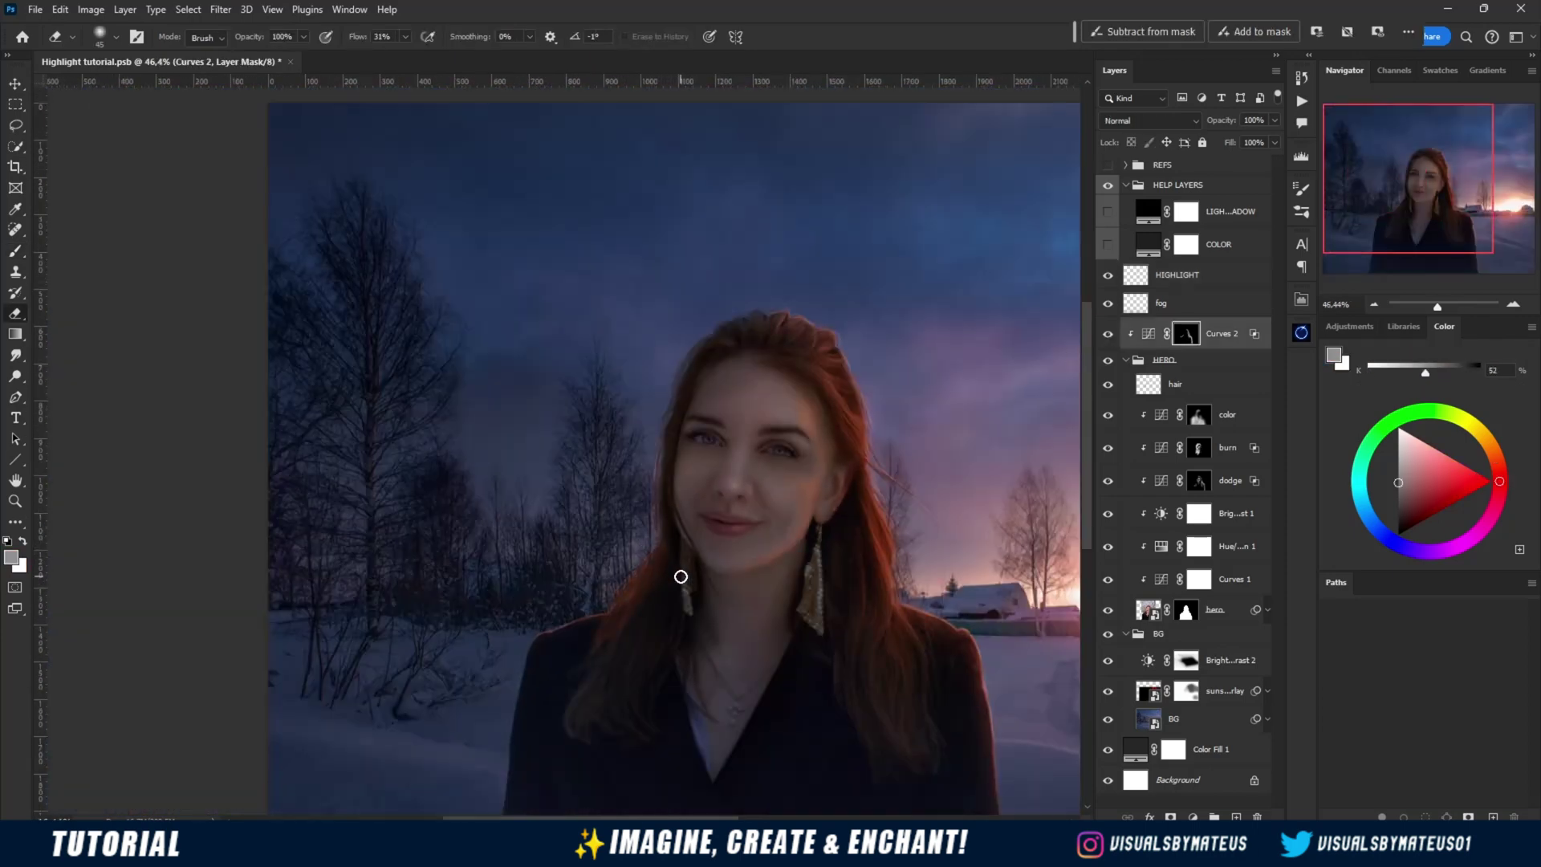
key("x")
key("x")
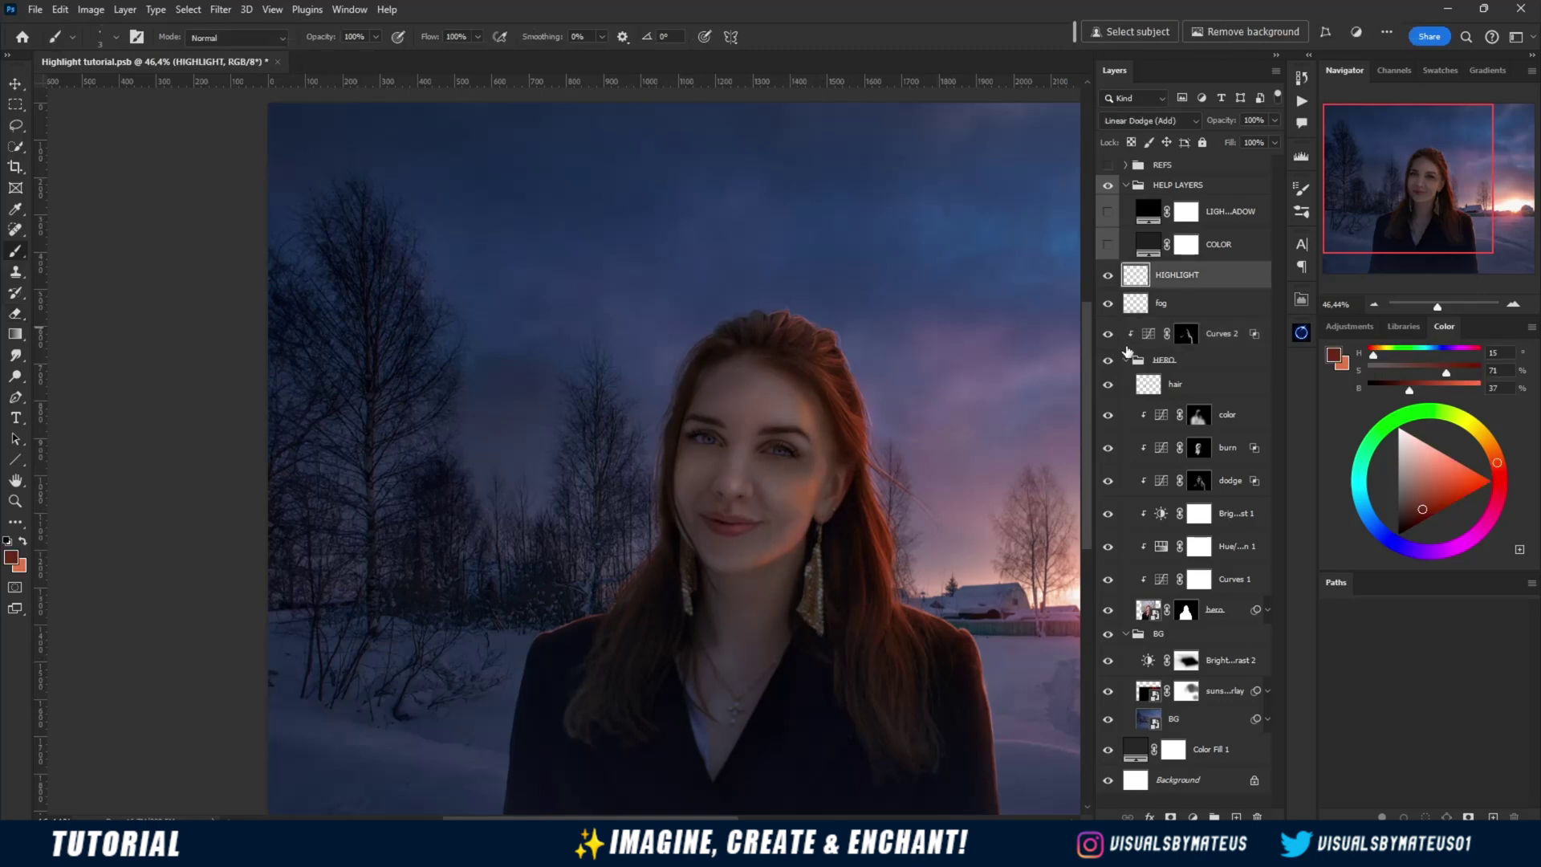
Paint a warm highlight along the sun-facing jawline on the HIGHLIGHT layer and smudge it into the skin
scroll(811, 515, "up", 5)
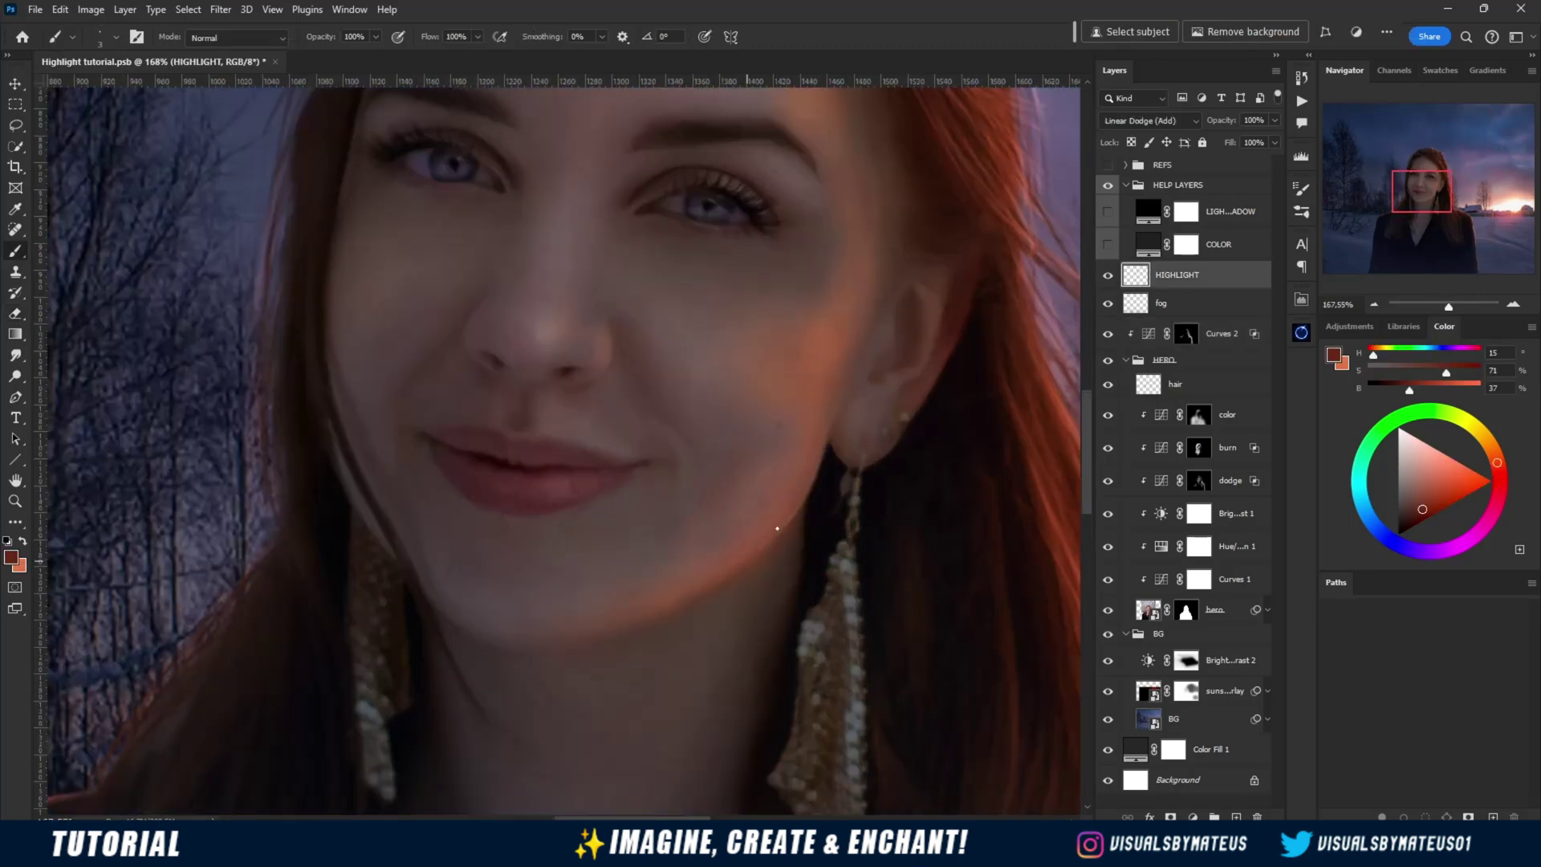
key("r")
mouse_move(803, 507)
left_mouse_down()
mouse_move(782, 444)
mouse_move(795, 520)
mouse_move(690, 529)
mouse_move(685, 601)
mouse_move(557, 645)
mouse_move(722, 584)
mouse_move(658, 610)
mouse_move(676, 626)
mouse_move(798, 517)
left_mouse_up()
key("b")
left_click(15, 356)
mouse_move(593, 633)
left_mouse_down()
mouse_move(755, 536)
mouse_move(825, 440)
left_mouse_up()
key("b")
left_click_drag(774, 518, 812, 467)
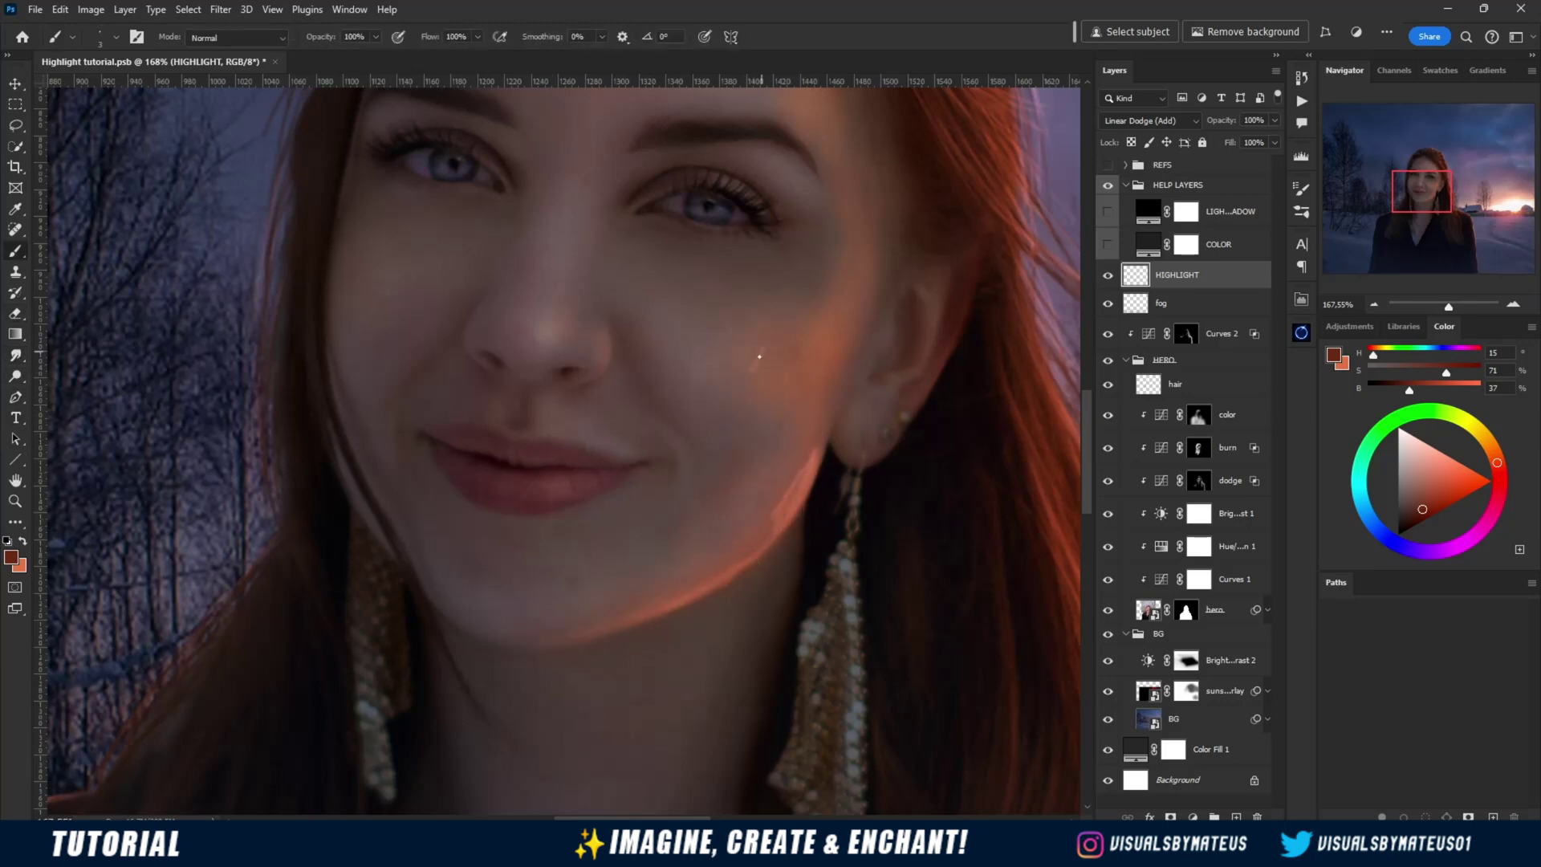
Paint a warm highlight on the sun-facing cheek, blend it with the Smudge tool and erase the excess
left_click_drag(759, 356, 777, 385)
left_click_drag(825, 341, 816, 436)
left_click(16, 356)
mouse_move(776, 493)
left_mouse_down()
mouse_move(835, 348)
mouse_move(790, 383)
mouse_move(844, 394)
mouse_move(773, 485)
left_mouse_up()
key("b")
scroll(670, 535, "down", 5)
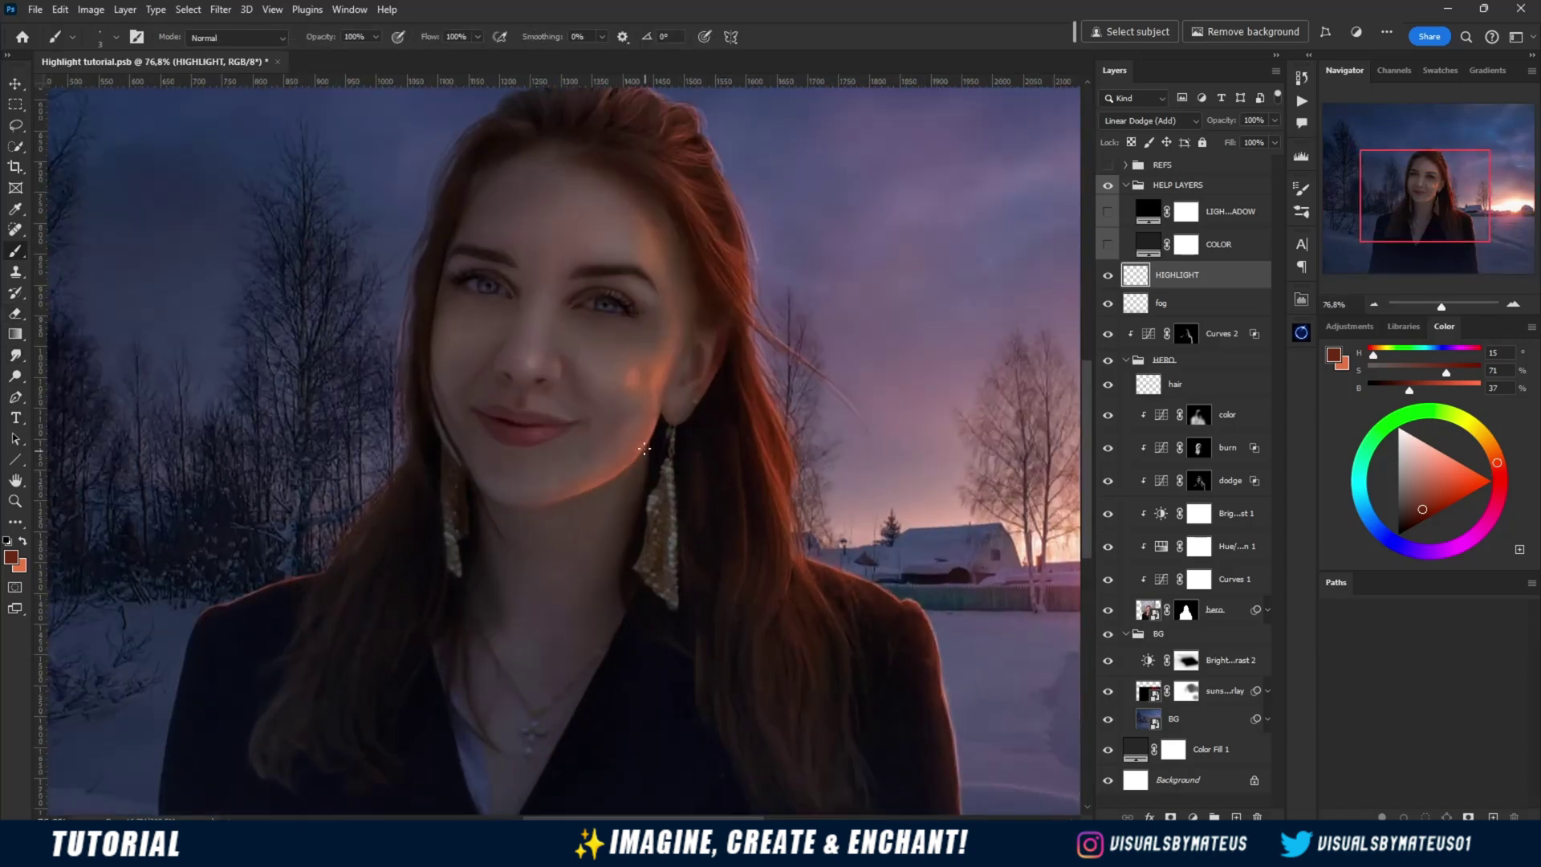
key("e")
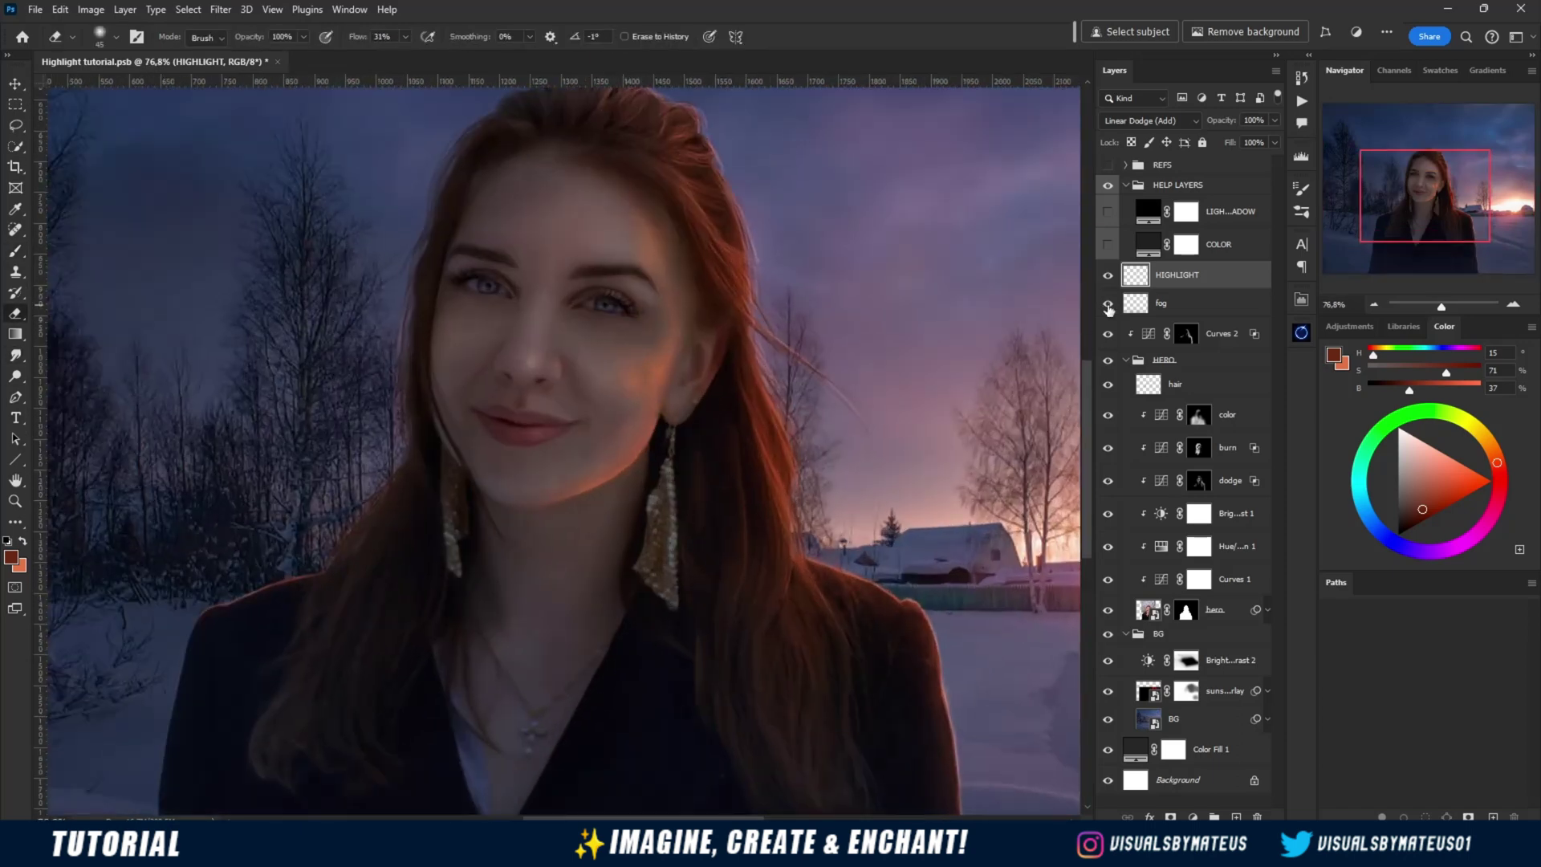
Paint fine warm highlights on the sun-side hair strands and along the edge of the near earring
key("b")
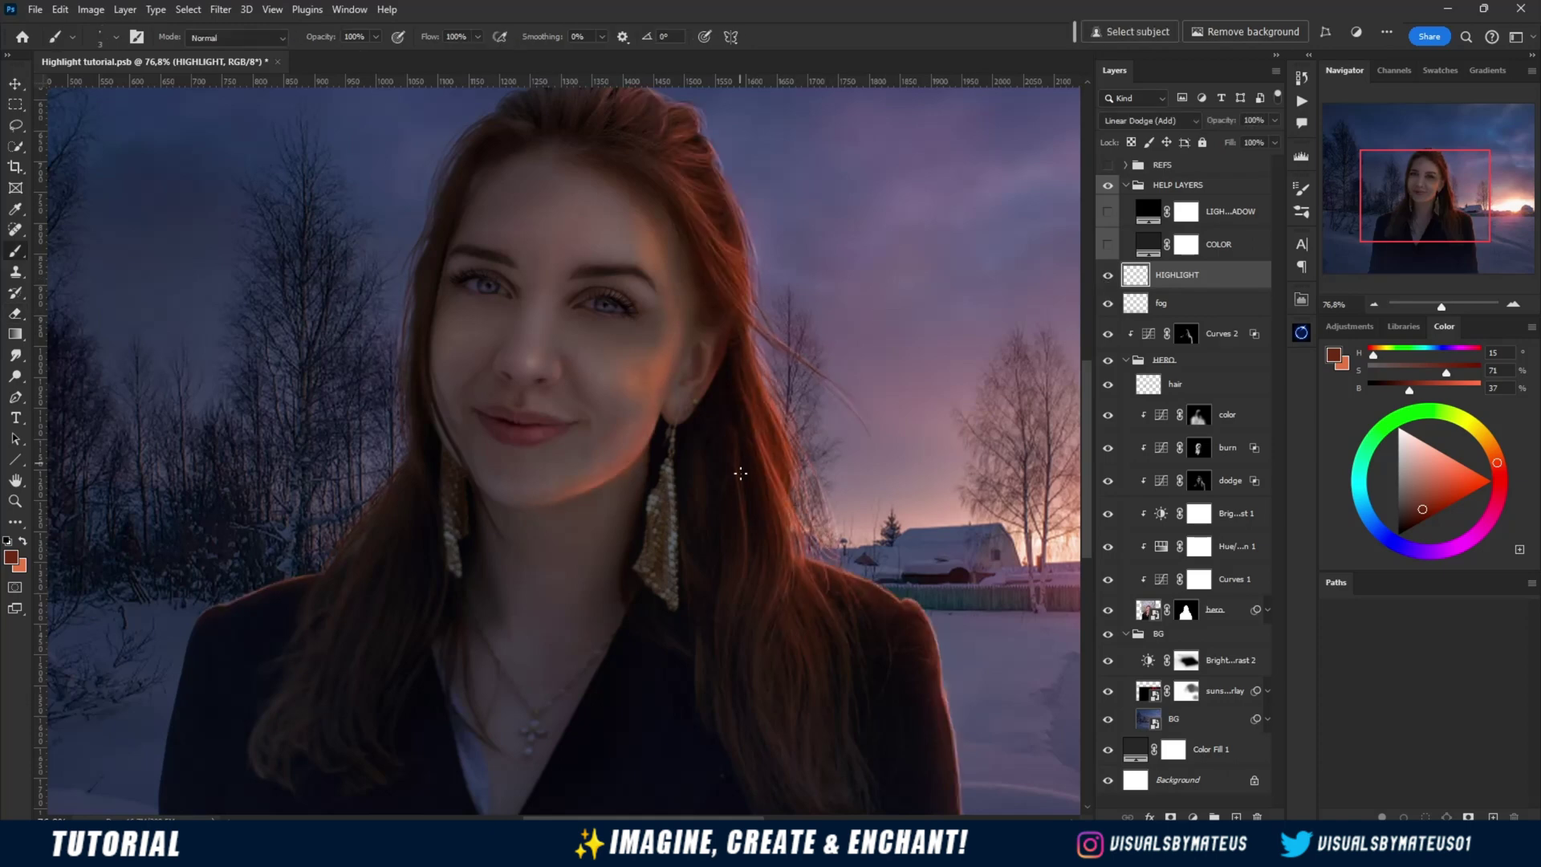
scroll(674, 609, "up", 4)
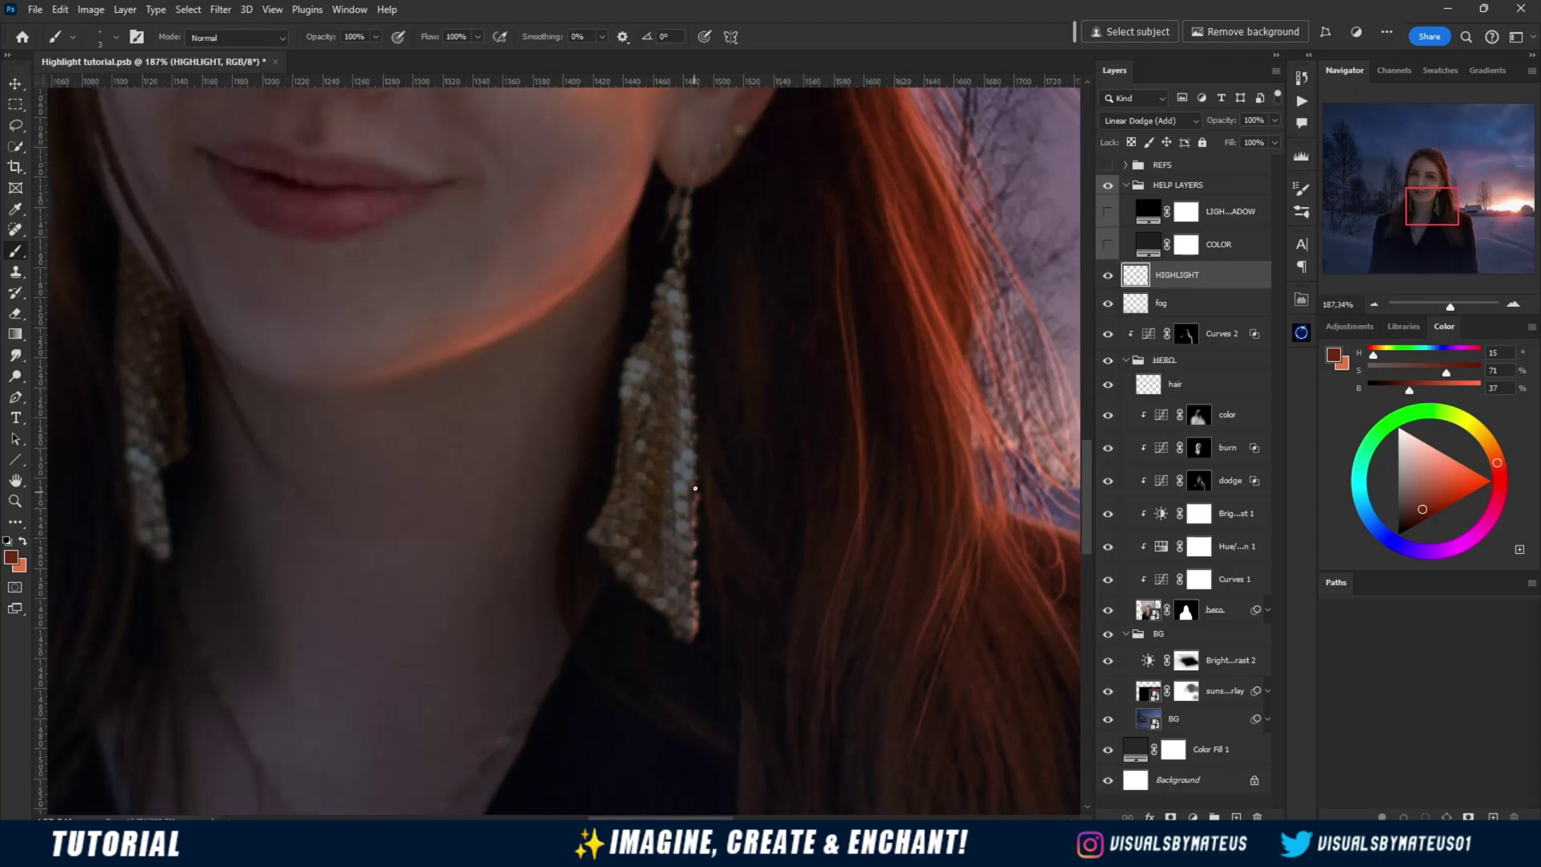
scroll(684, 284, "down", 5)
Paint a warm highlight on the sun-facing temple beside the eyebrow, then soften it with the Smudge tool and eraser
scroll(594, 386, "up", 3)
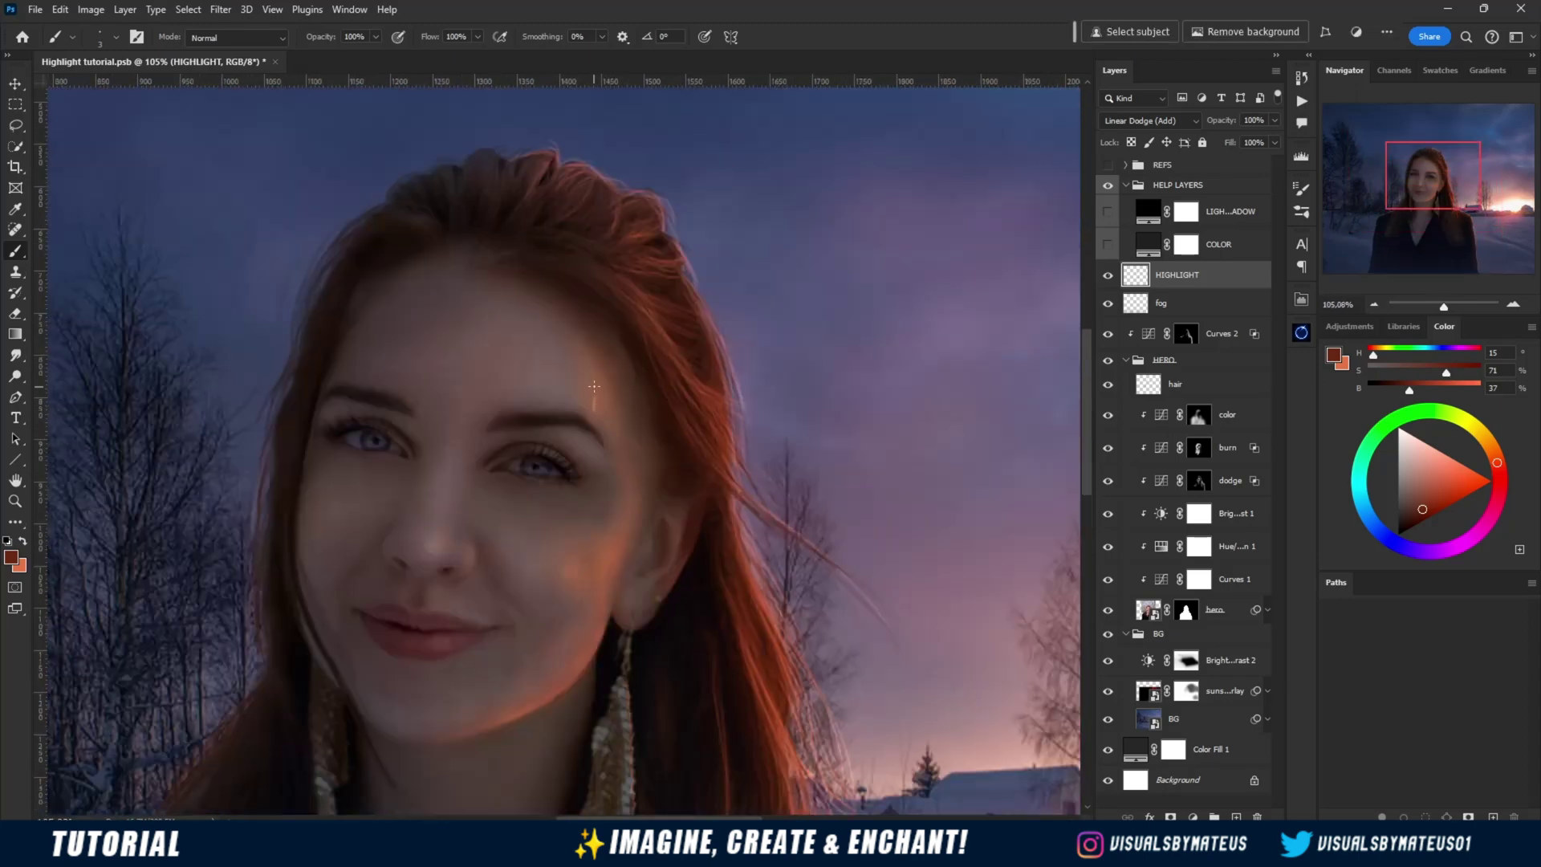
left_click_drag(610, 398, 621, 447)
key("r")
key("e")
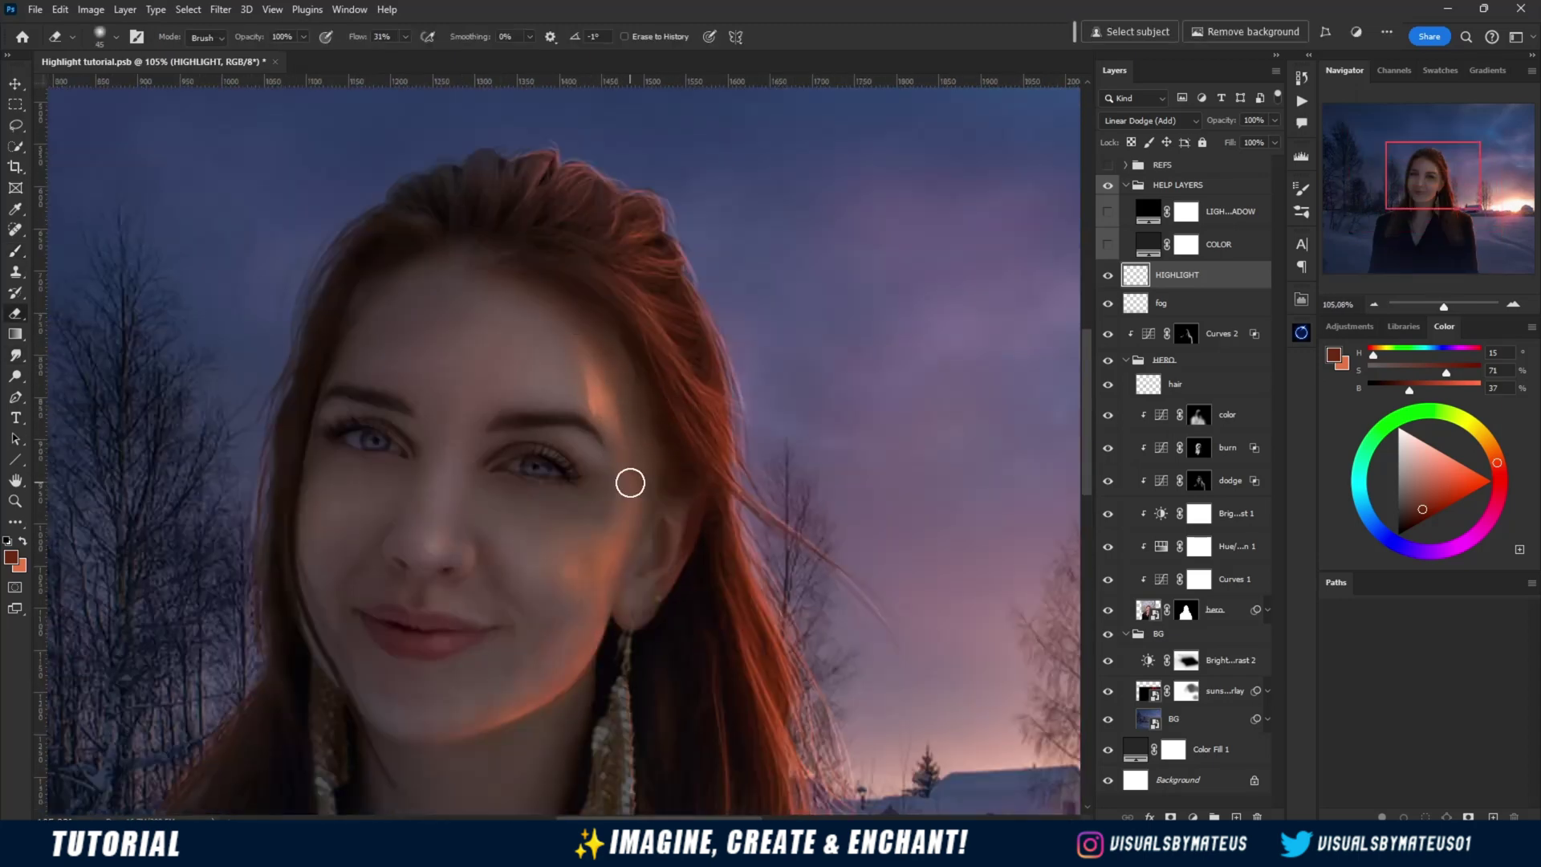
scroll(481, 417, "down", 4)
Add a new layer named bloom above the HIGHLIGHT layer and set its blend mode to Linear Dodge (Add)
scroll(688, 543, "up", 5)
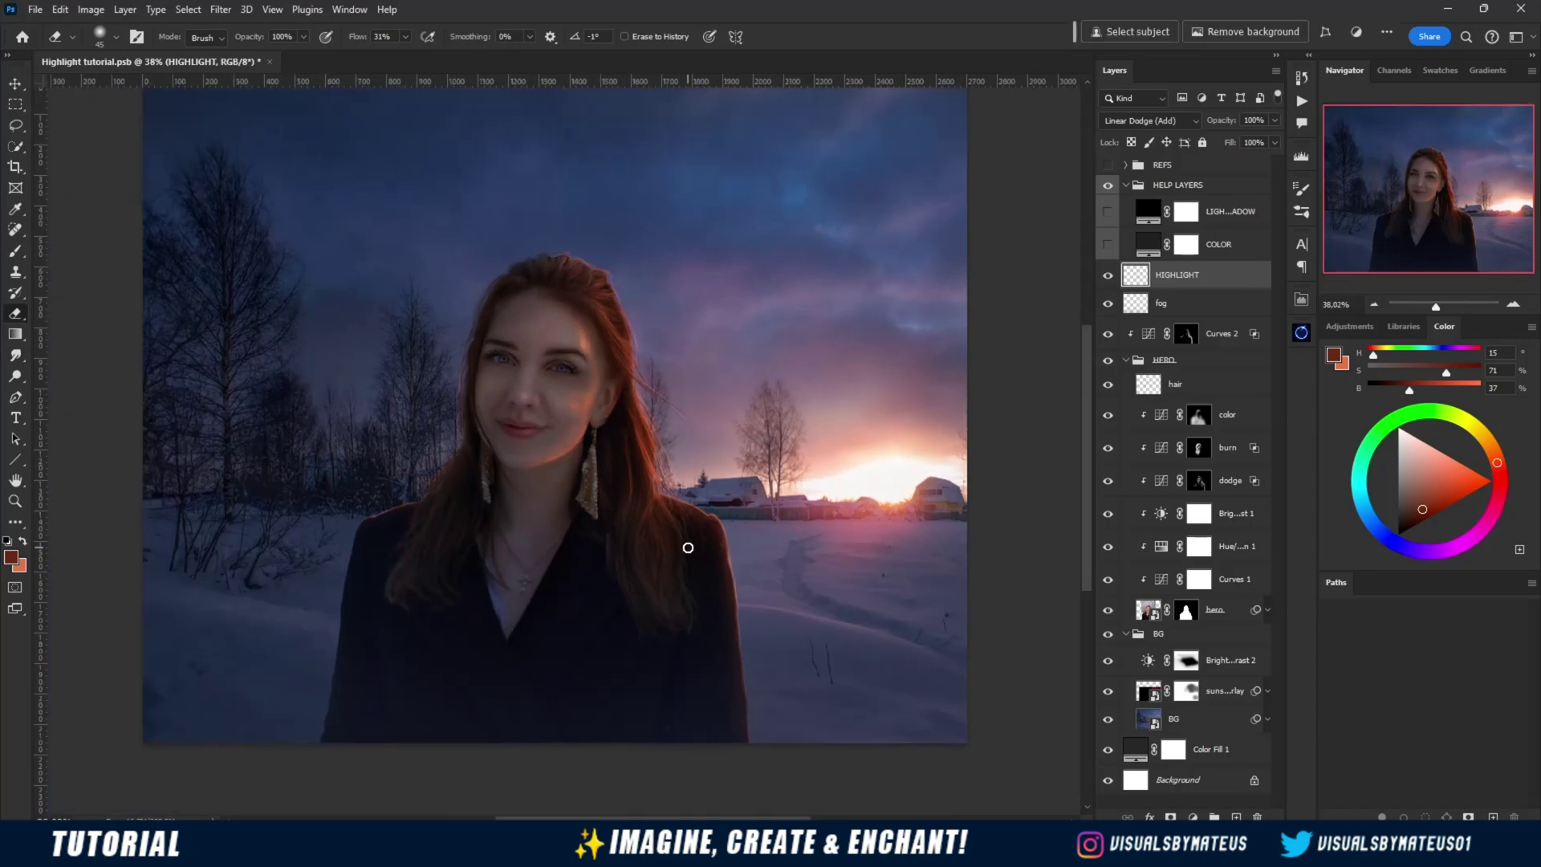
key("b")
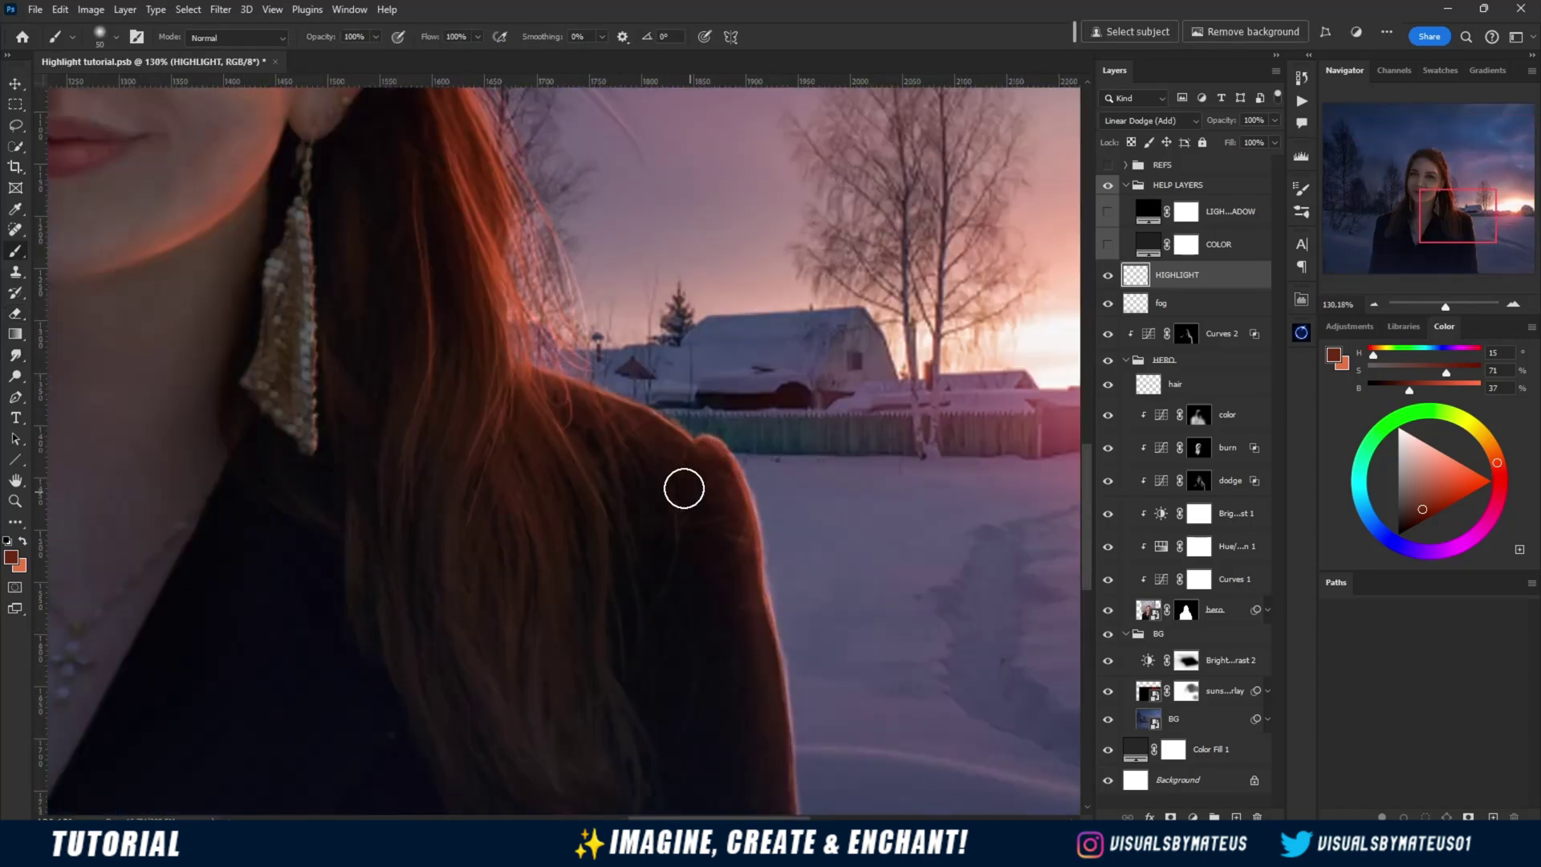
left_click(1236, 816)
double_click(1172, 275)
type("bloom")
key("Return")
scroll(583, 361, "down", 3)
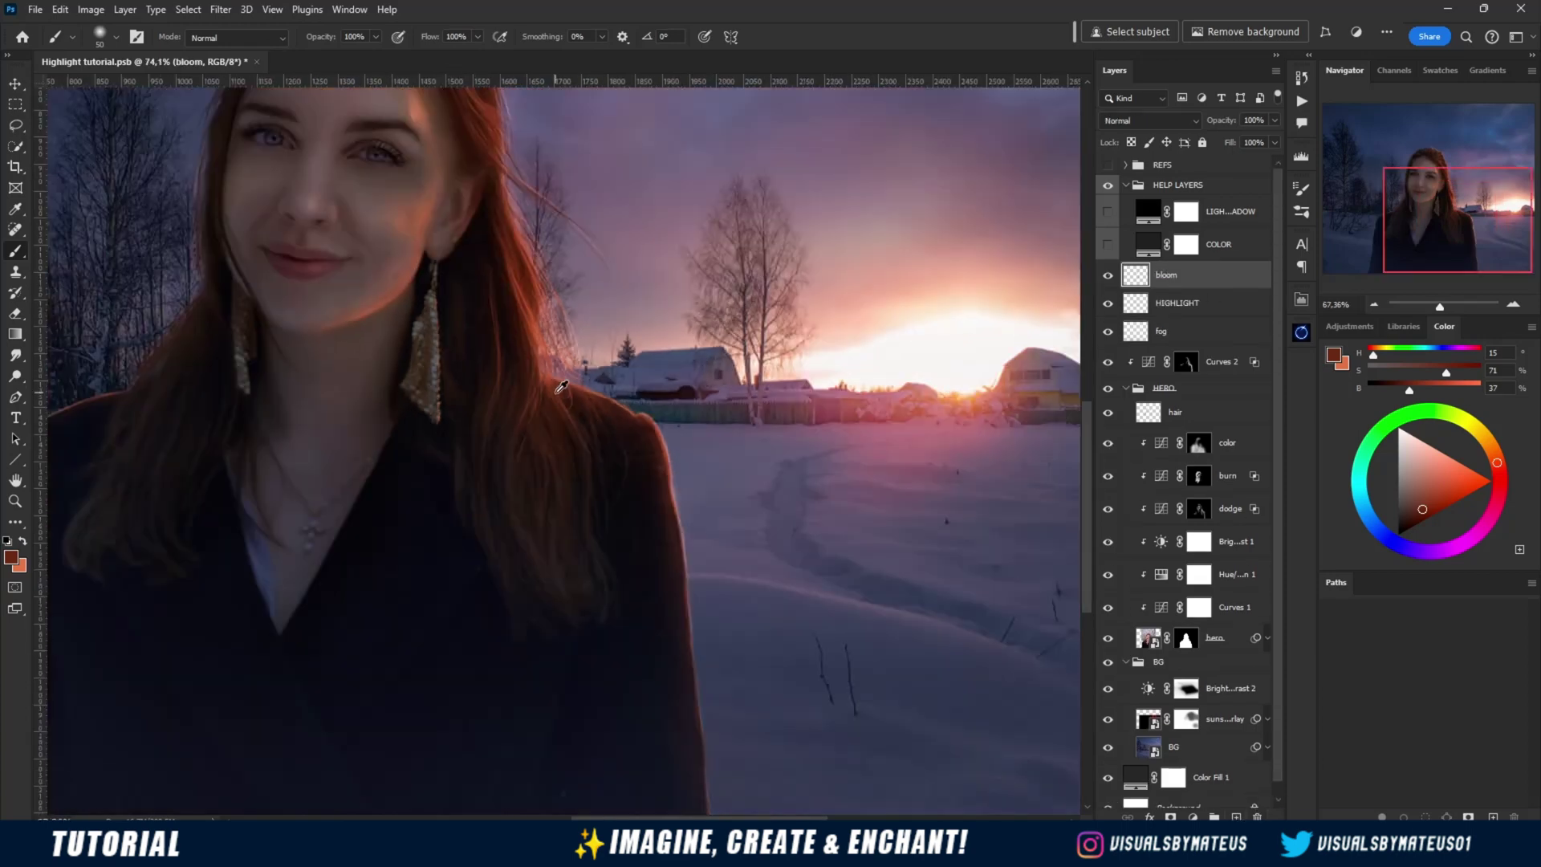
left_click(1147, 120)
left_click(1139, 282)
Paint a soft red glow over the sun-facing hair, face and coat edge with a 200 px brush, erase the excess and compare before and after
left_click_drag(402, 280, 402, 231)
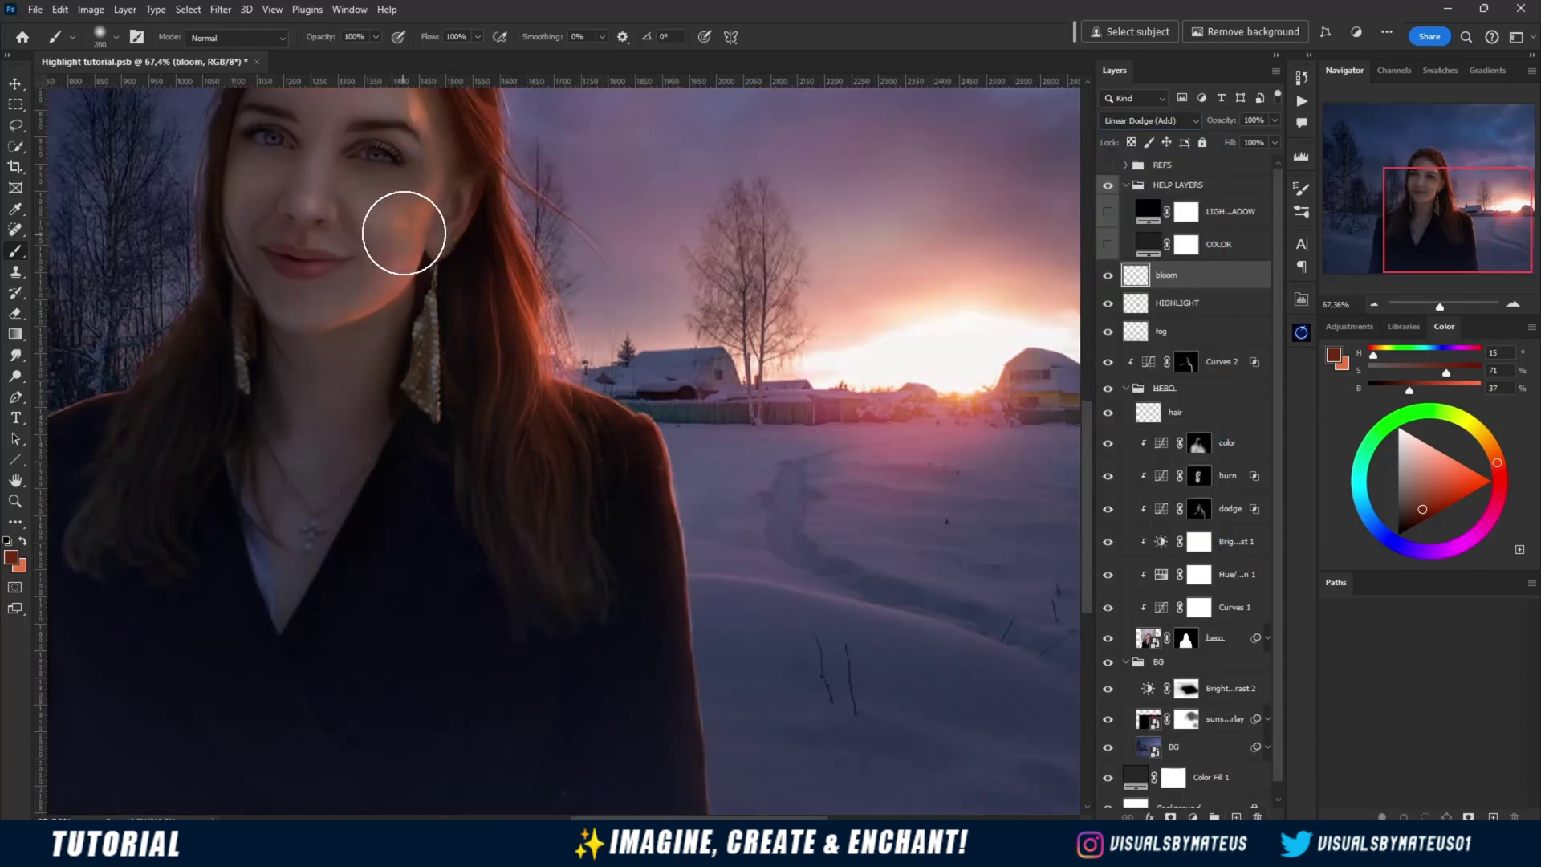
left_click_drag(520, 288, 536, 392)
mouse_move(477, 253)
left_mouse_down()
mouse_move(515, 230)
mouse_move(470, 168)
left_mouse_up()
left_click_drag(603, 568, 579, 401)
scroll(582, 417, "down", 2)
scroll(582, 417, "right", 2)
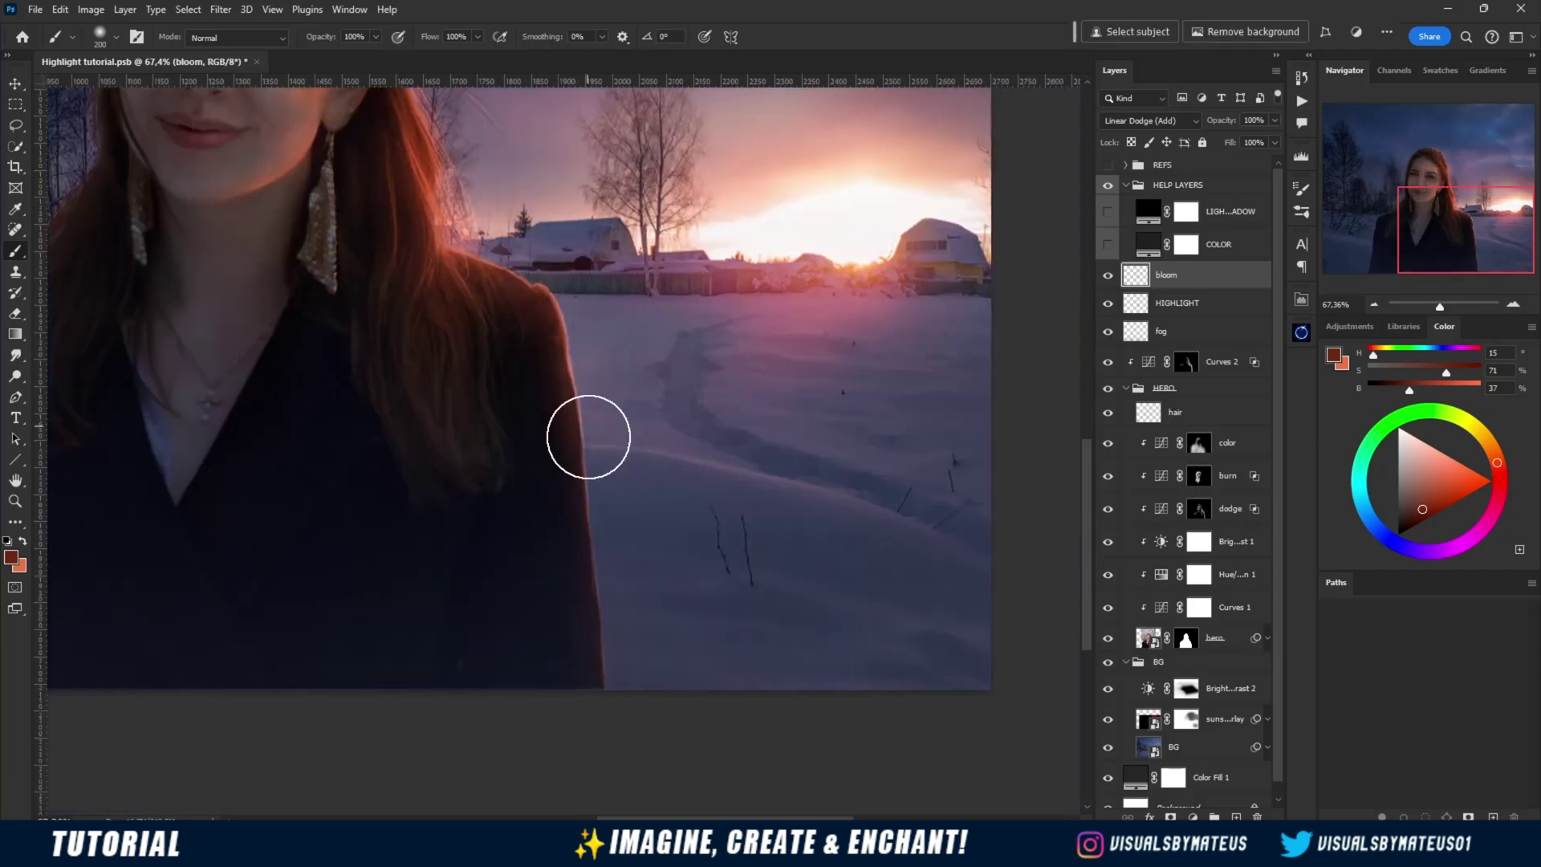
key("e")
scroll(457, 452, "down", 3)
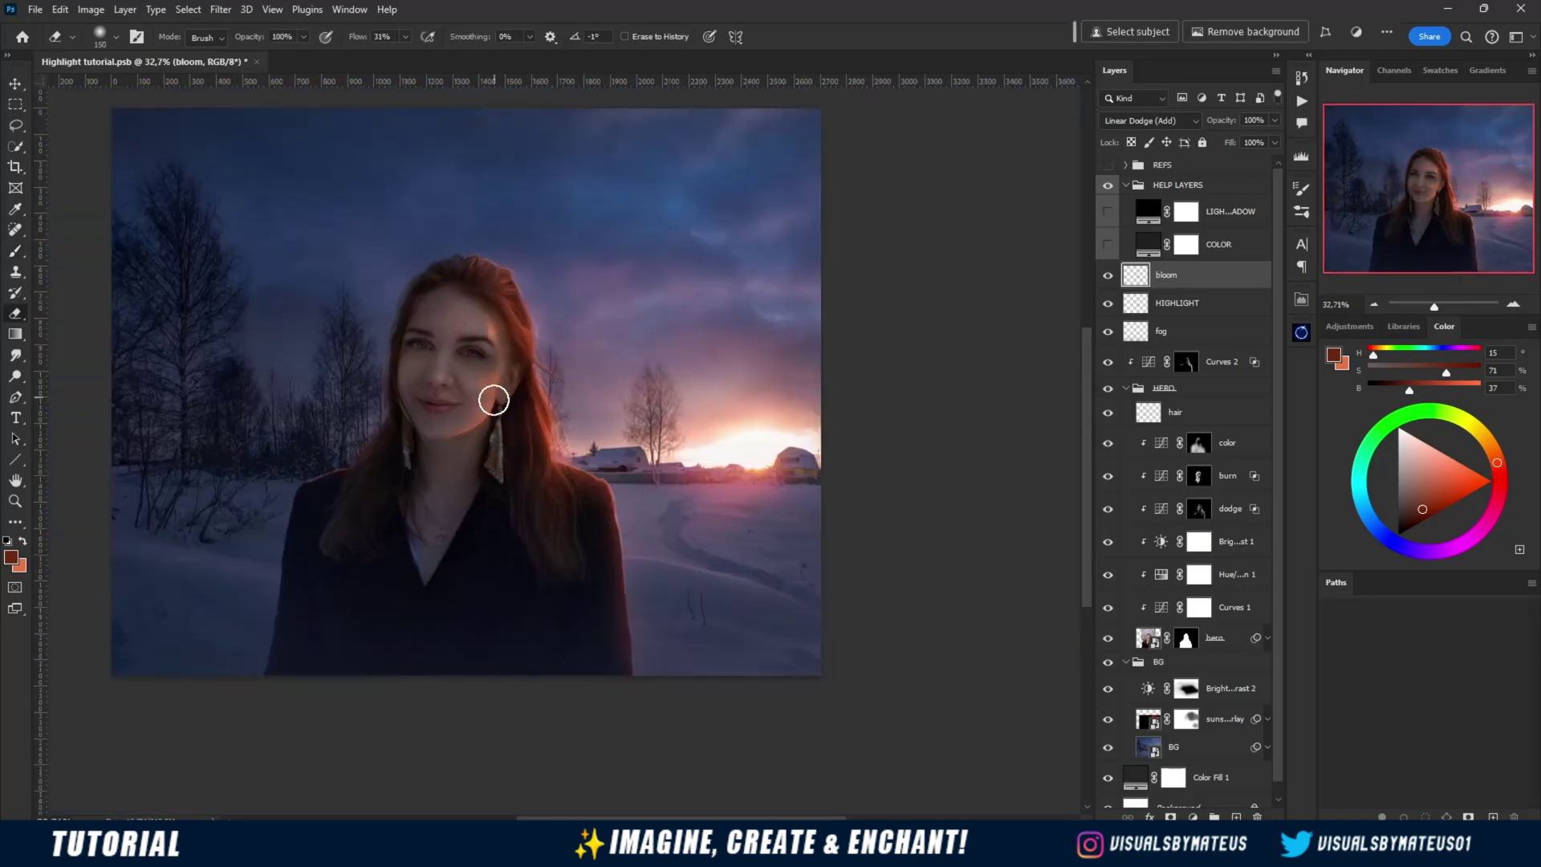
left_click(1108, 274)
left_click(1107, 274)
key("b")
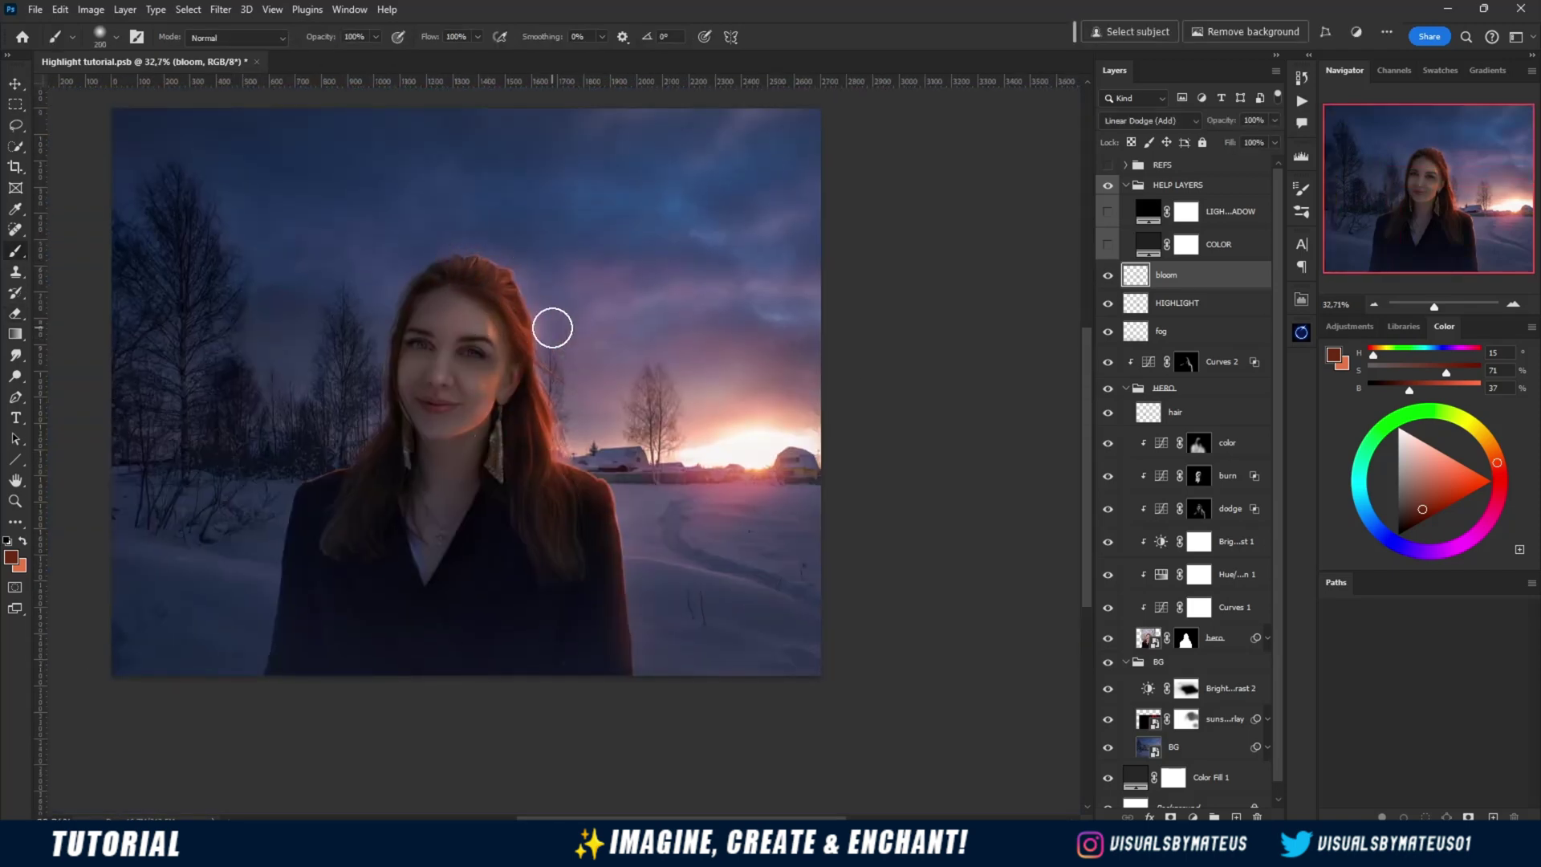
key("e")
On the HIGHLIGHT layer, paint a thin rim light in sampled blue along the shadow-side sleeve and shoulder edge of the coat
left_click(1176, 302)
key("x")
key("b")
scroll(377, 470, "up", 3)
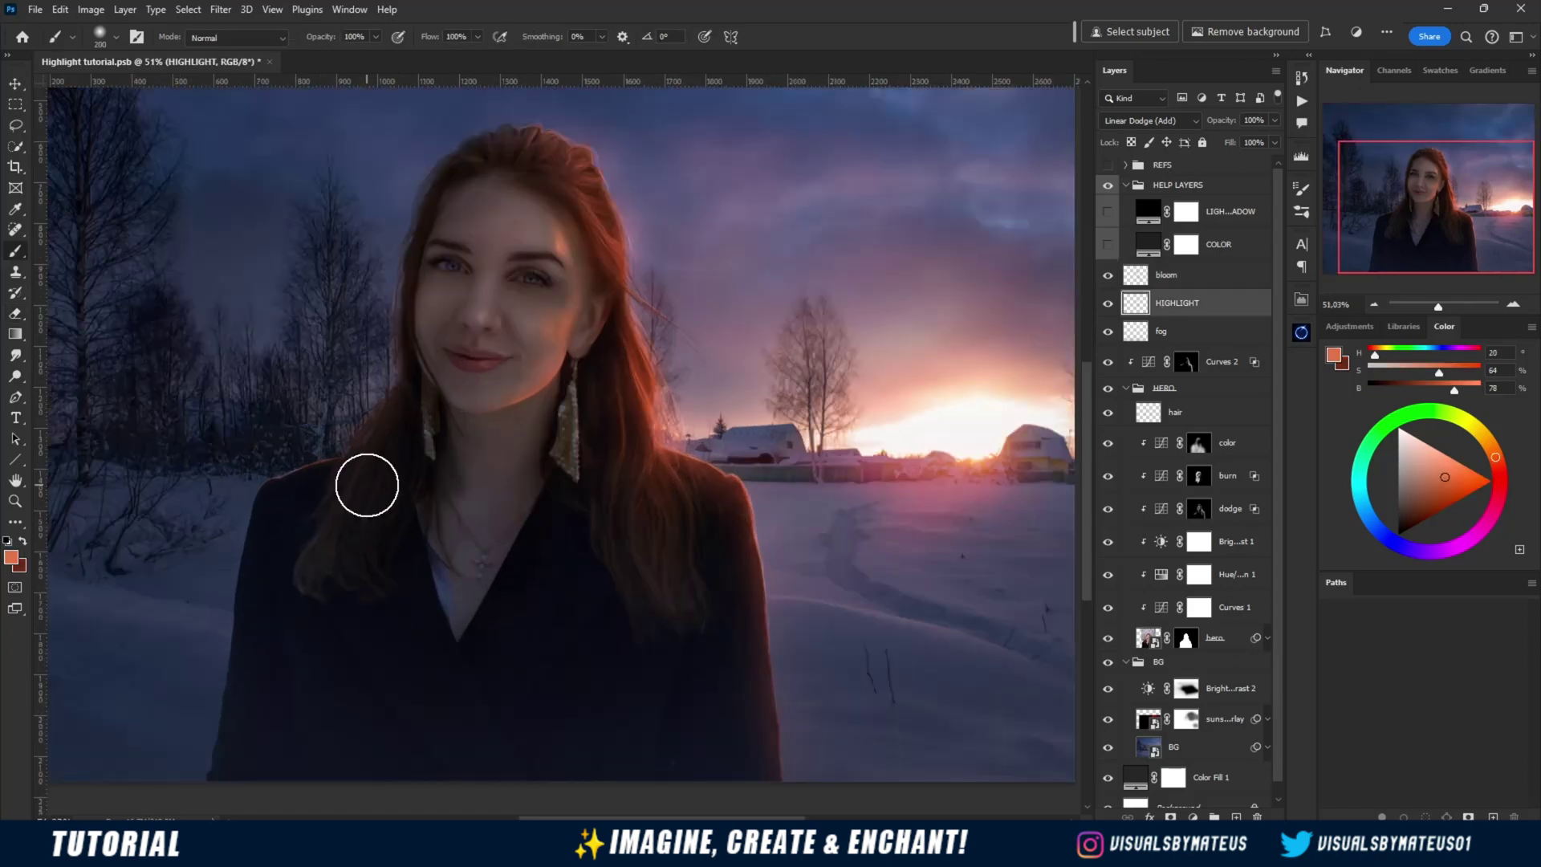
left_click(278, 164, "alt")
left_click_drag(336, 631, 611, 380)
scroll(538, 530, "up", 4)
left_click_drag(539, 526, 516, 712)
right_click(518, 712, "alt")
left_click_drag(372, 749, 383, 725)
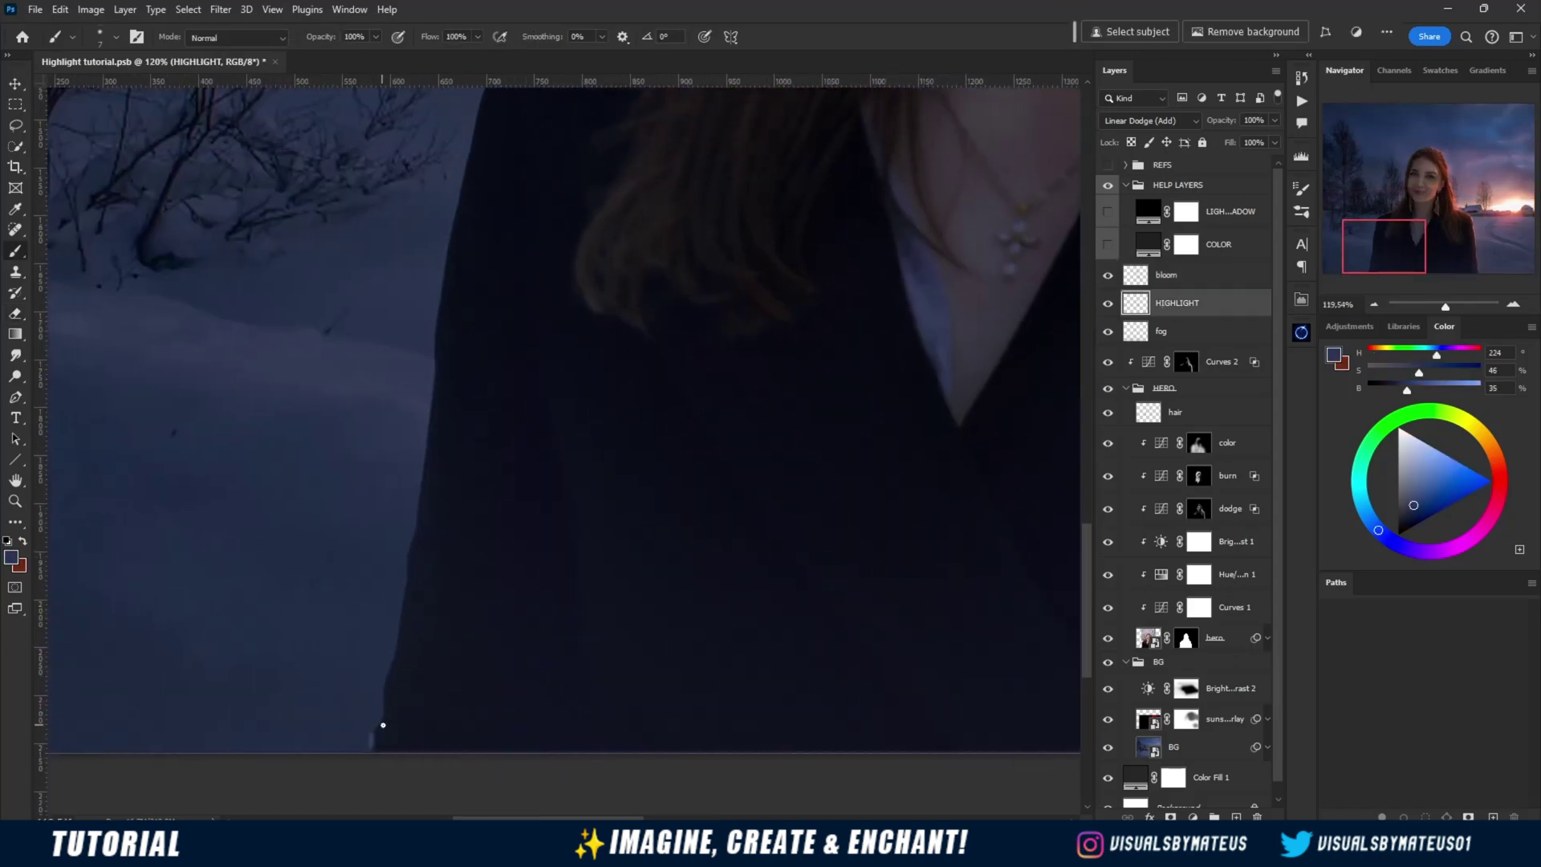
left_click_drag(471, 339, 451, 572)
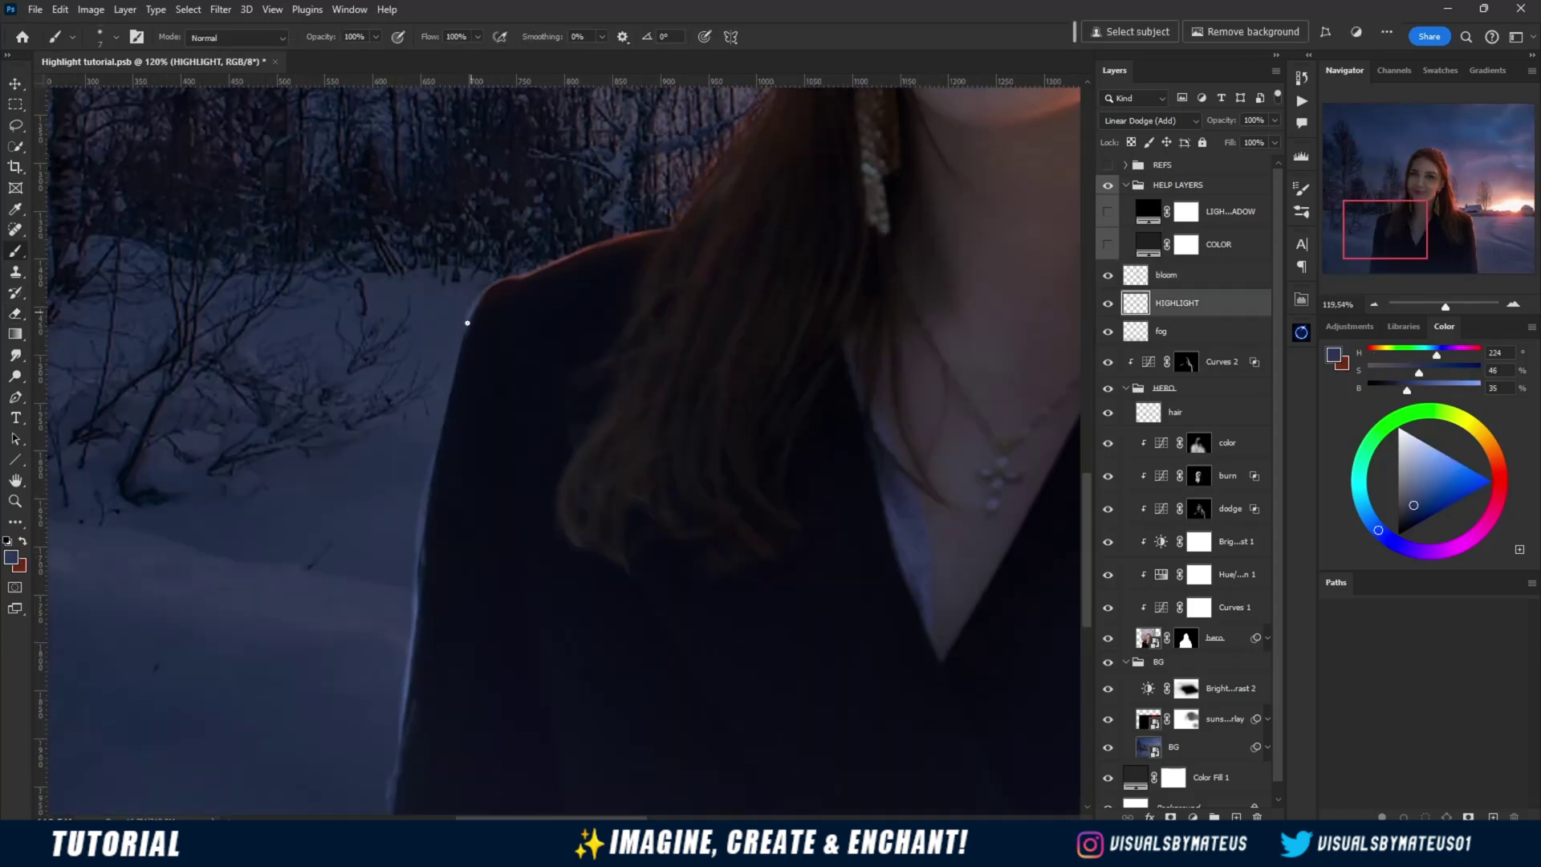
scroll(560, 569, "down", 4)
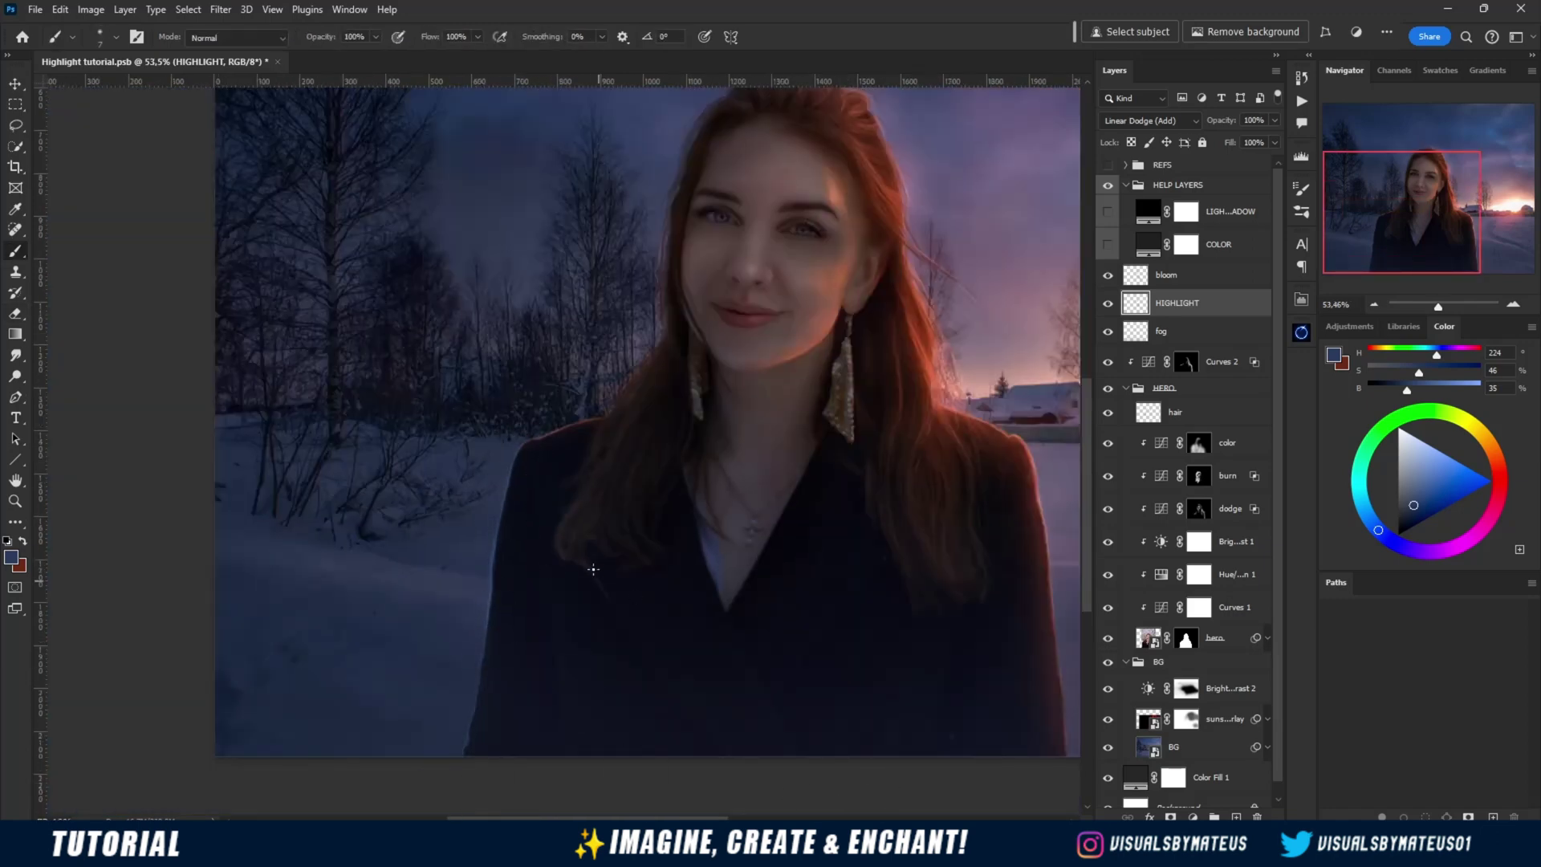
Paint a thin blue highlight along the coat's lapel edge and soften it with the eraser
key("e")
key("b")
left_click_drag(889, 554, 742, 528)
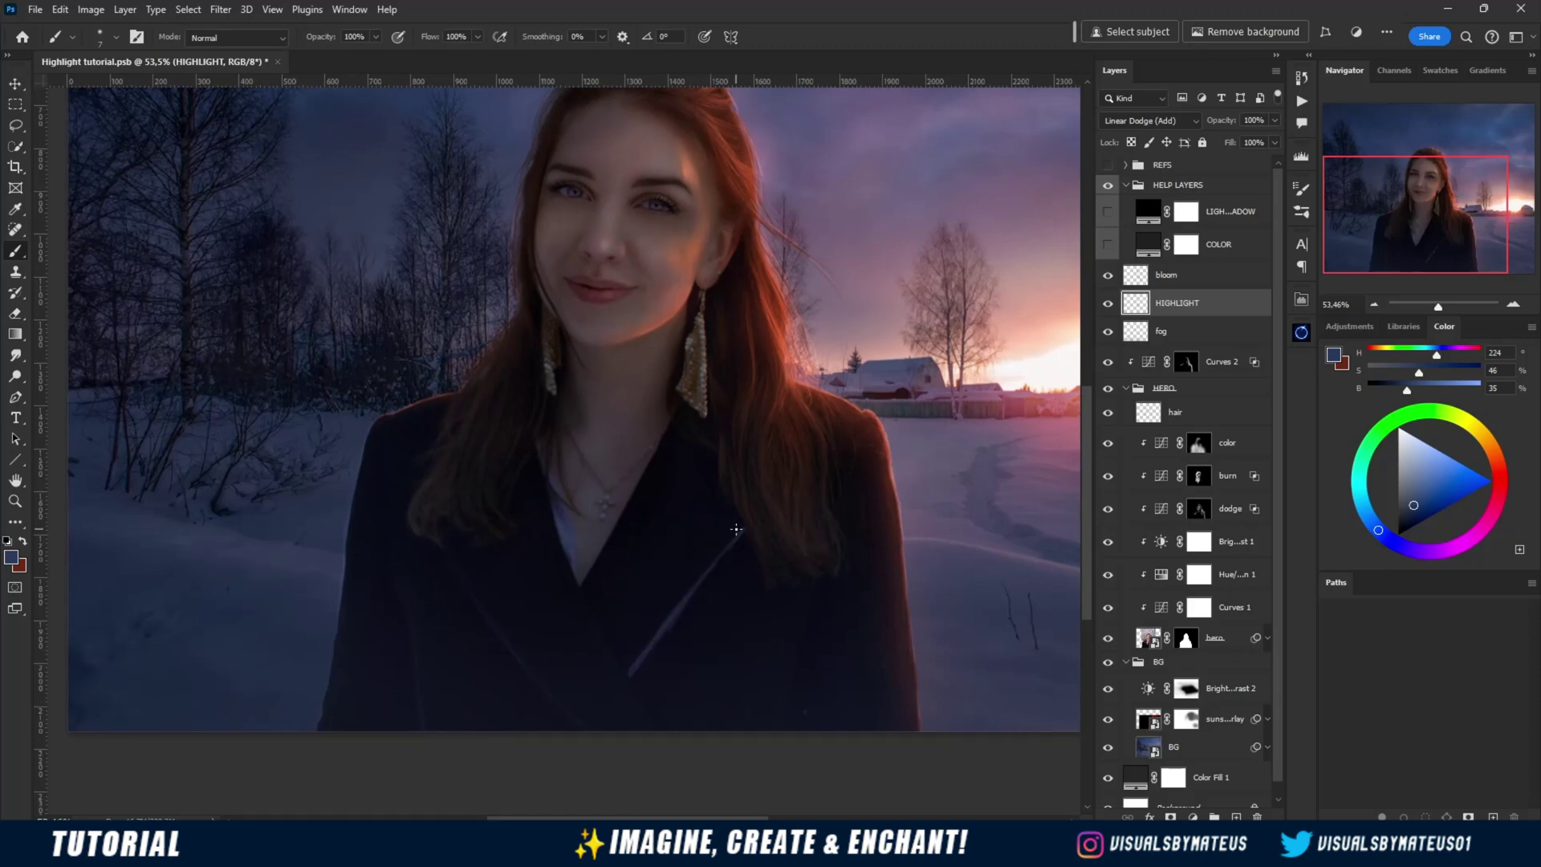
key("e")
left_click_drag(677, 648, 757, 485)
scroll(757, 484, "down", 3)
scroll(753, 398, "up", 2)
left_click_drag(754, 399, 886, 527)
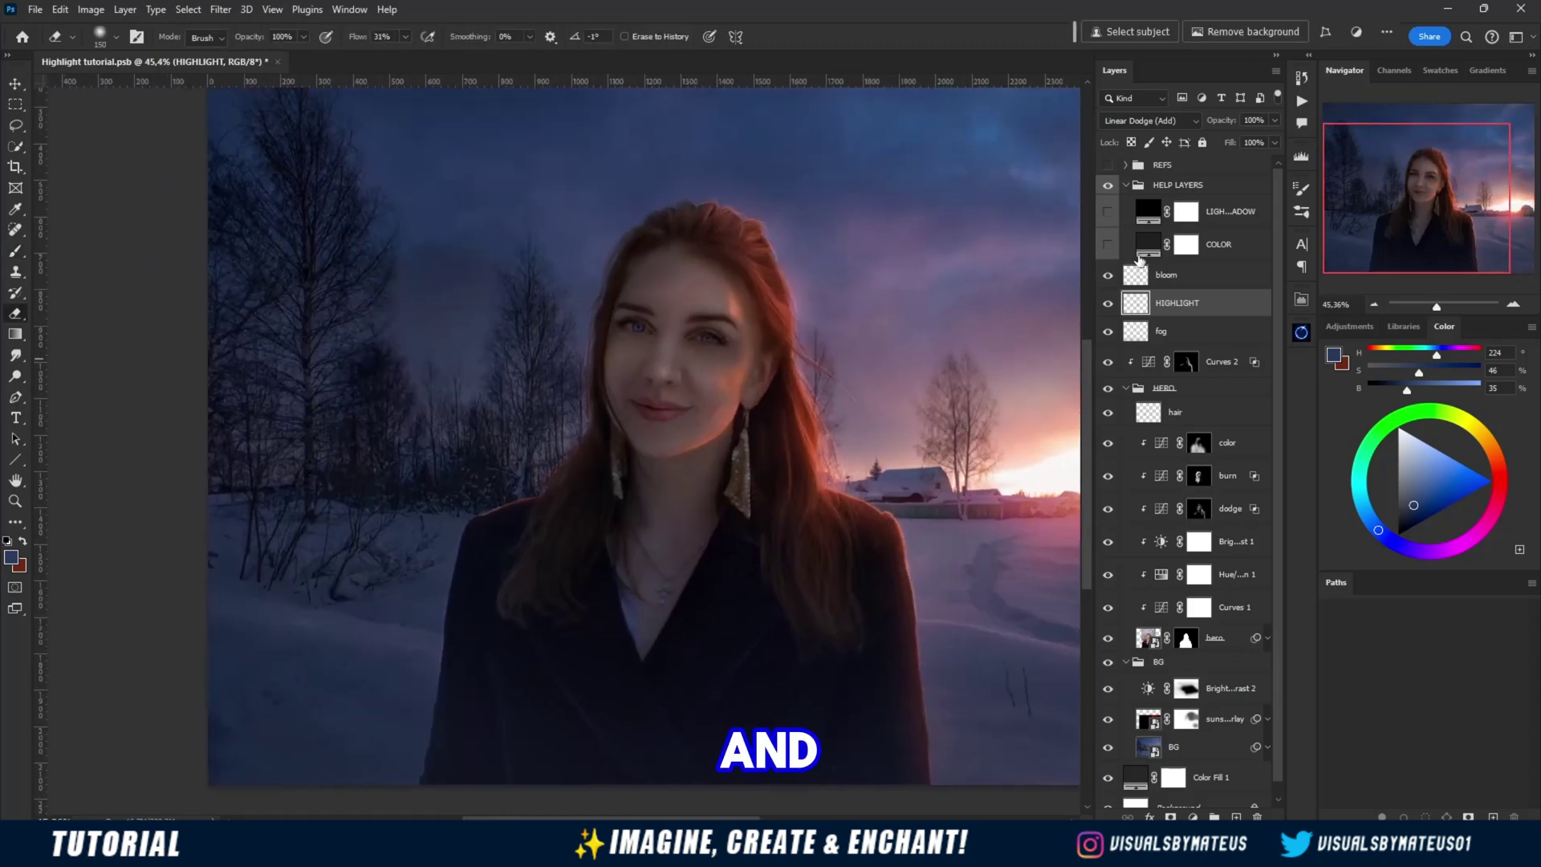
Add a clipped Exposure adjustment named dodge2 above Curves 2, raise its exposure and fill its mask with black
left_click(1228, 361)
left_click(1192, 816)
left_click(1212, 630)
left_click_drag(1110, 386, 1147, 385)
left_click_drag(1109, 417, 1110, 417)
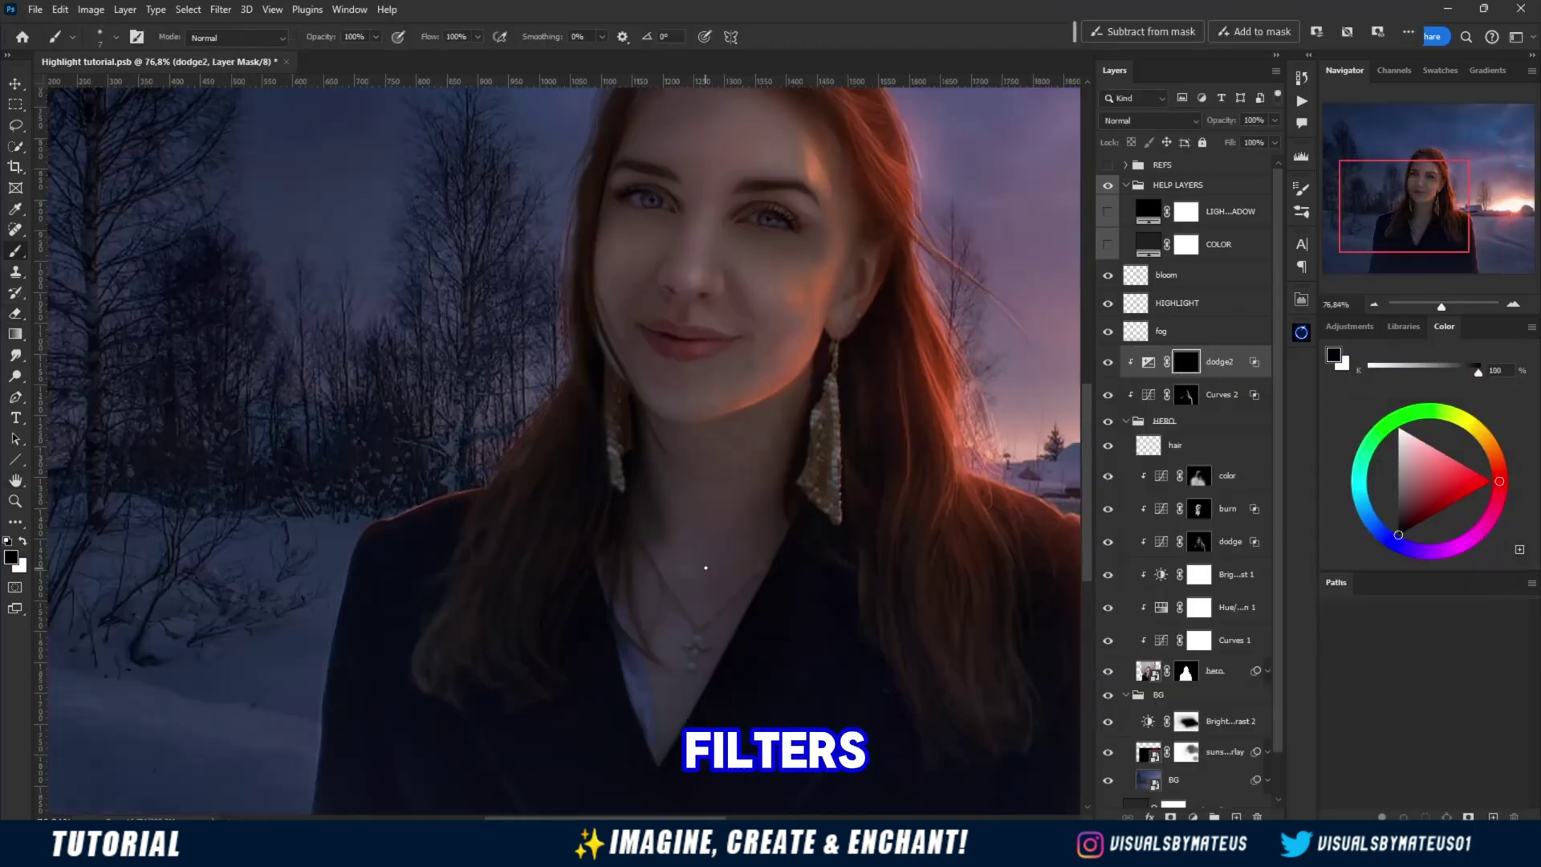
Paint white on the dodge2 mask with a small brush to brighten the sun-side jaw and earlobe
key("bracketright")
key("bracketright")
key("bracketright")
key("bracketright")
key("bracketright")
key("bracketright")
key("bracketright")
key("bracketright")
key("bracketright")
key("bracketright")
key("bracketright")
key("bracketright")
key("bracketright")
key("x")
key("bracketleft")
key("bracketleft")
key("bracketleft")
key("bracketleft")
key("bracketleft")
key("bracketleft")
key("bracketleft")
key("bracketleft")
key("bracketleft")
left_click_drag(808, 344, 838, 313)
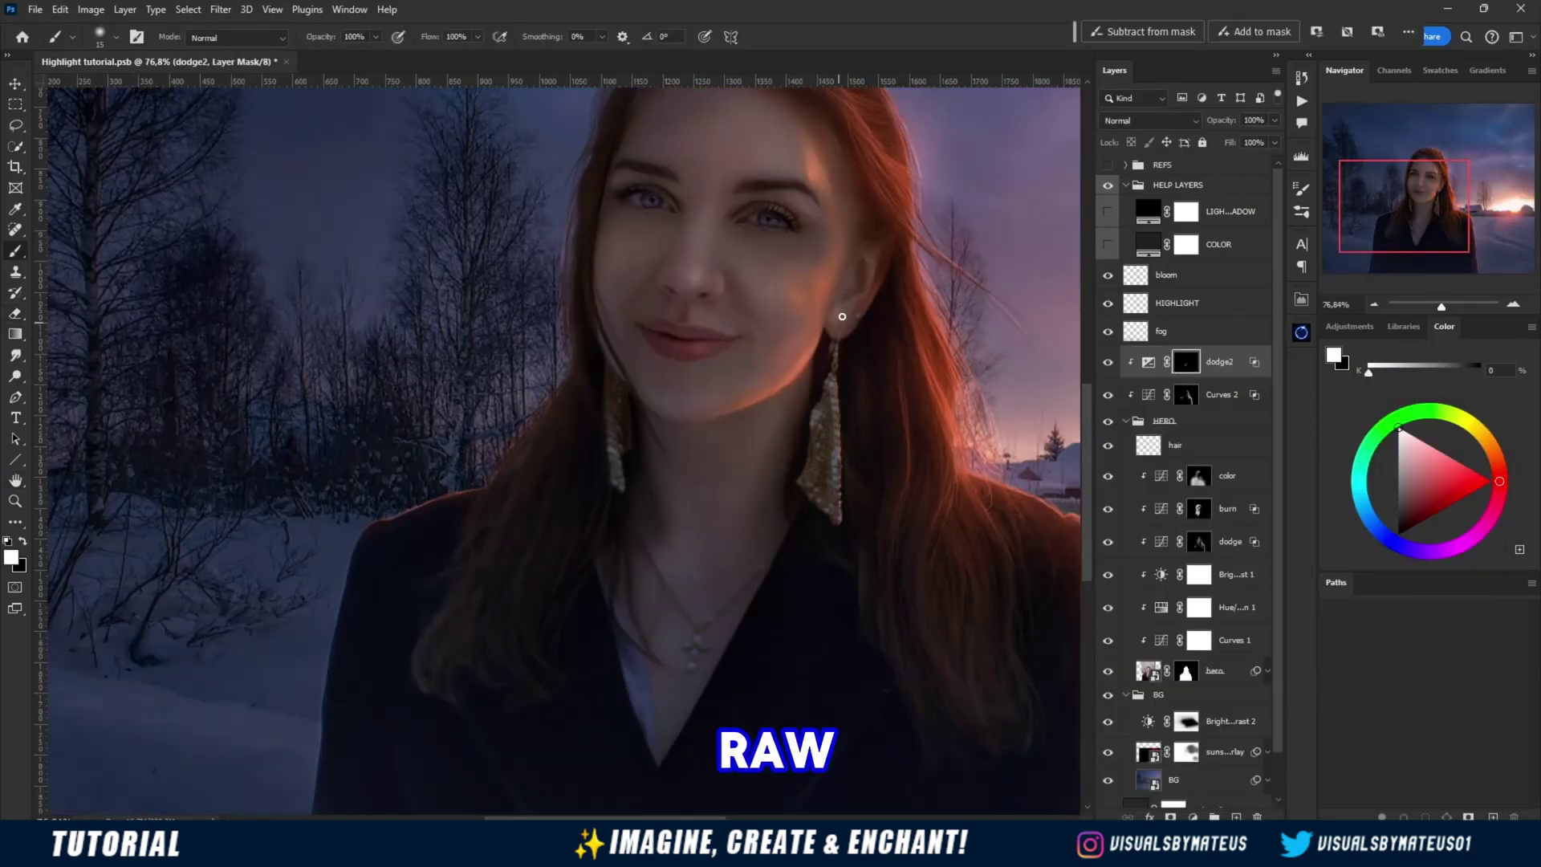
Paint white on the dodge2 mask to brighten the shadow-side cheek and the bridge and tip of the nose
mouse_move(638, 271)
left_mouse_down()
mouse_move(695, 224)
mouse_move(592, 371)
left_mouse_up()
key("bracketright")
key("bracketright")
key("bracketright")
key("bracketright")
key("bracketright")
key("bracketright")
key("bracketright")
key("bracketright")
key("bracketright")
key("bracketright")
key("bracketright")
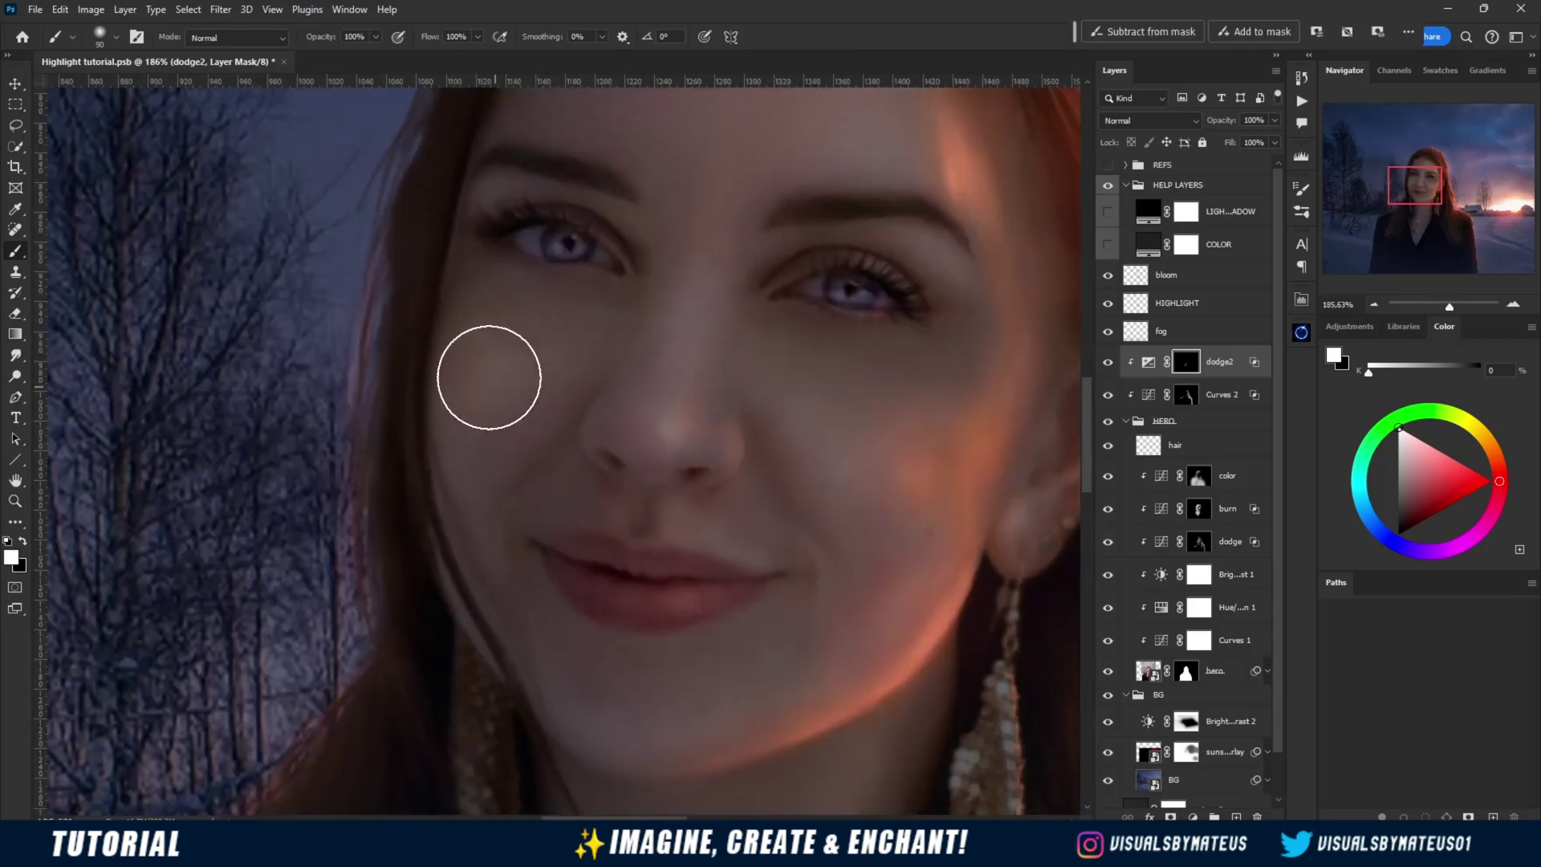
key("bracketleft")
key("bracketleft")
key("bracketleft")
key("bracketleft")
key("bracketleft")
key("bracketleft")
left_click_drag(667, 424, 744, 181)
Brighten the lips, the area above them and the nostril edge on the dodge2 mask with fine white strokes
key("bracketright")
key("bracketright")
key("bracketright")
key("bracketright")
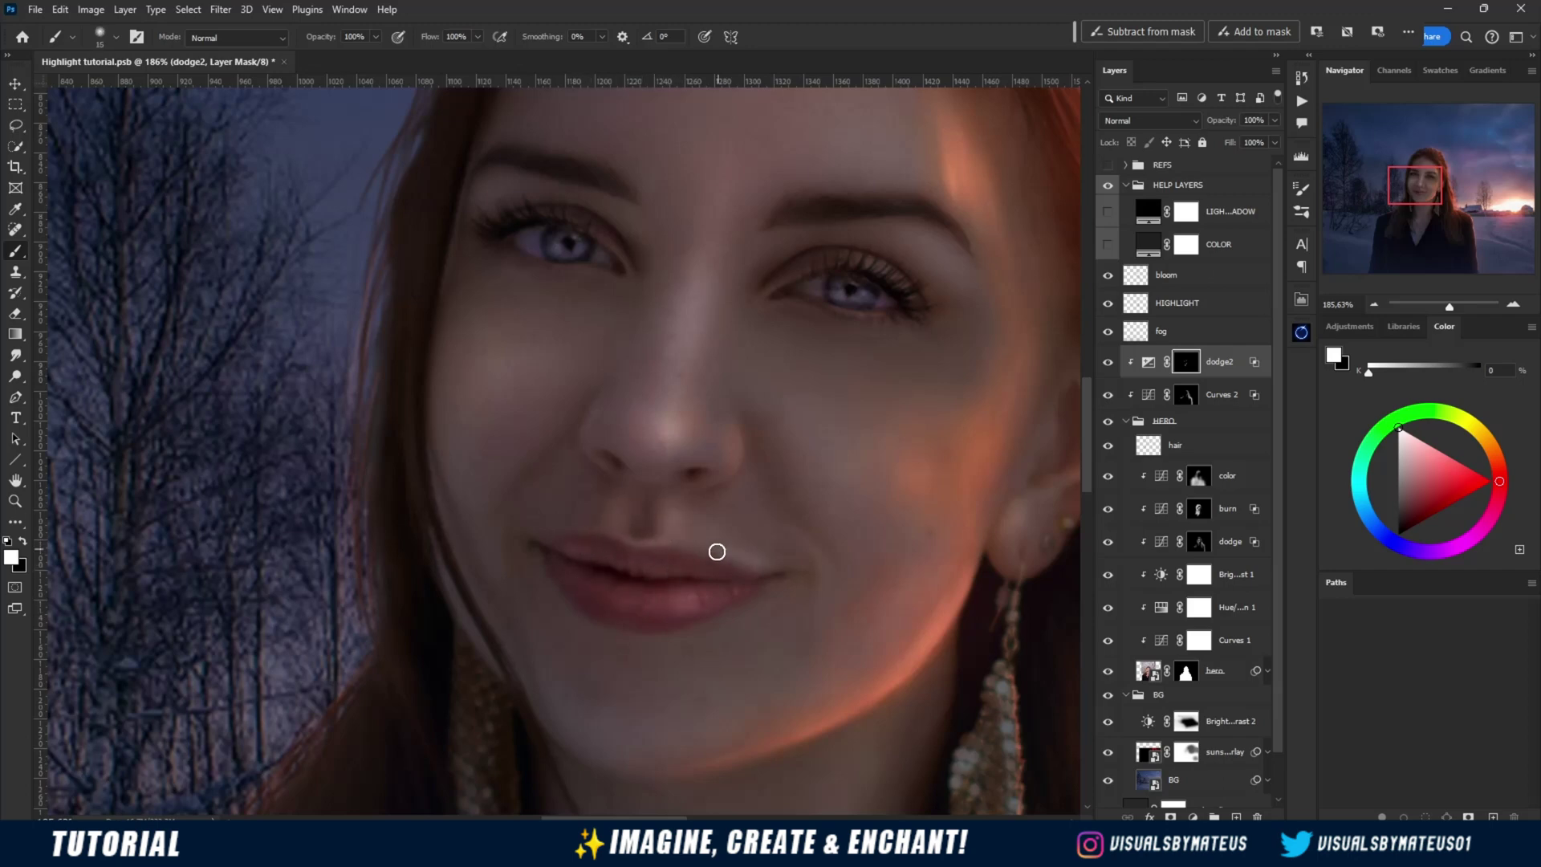
key("bracketleft")
key("bracketleft")
key("bracketleft")
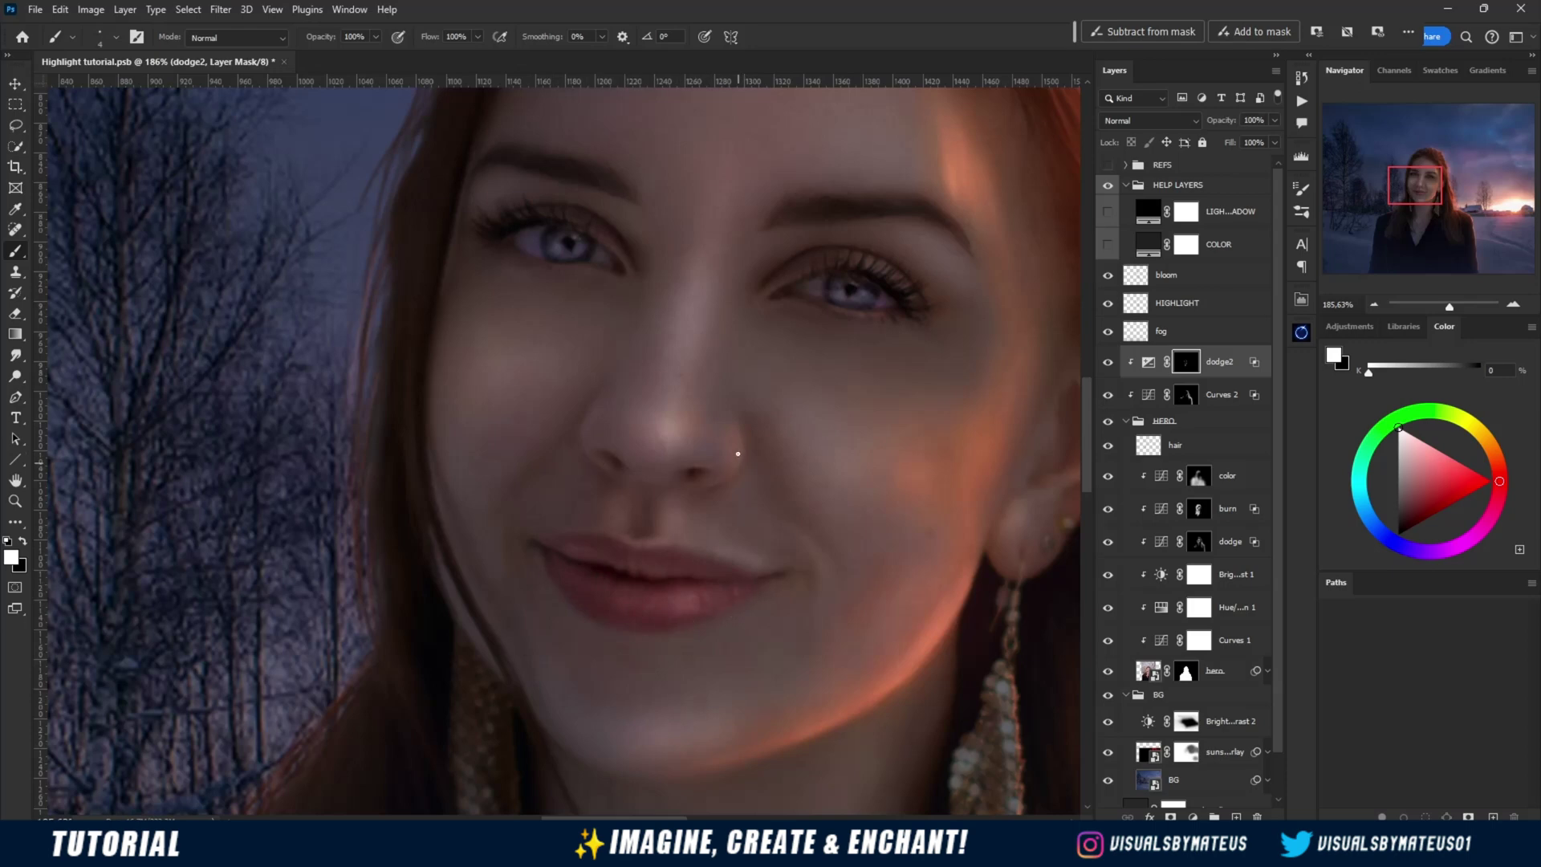
Brighten the forehead between the eyebrows on the dodge2 mask with a soft 125 px white brush
key("bracketright")
key("bracketright")
key("bracketright")
key("bracketright")
key("bracketright")
key("bracketright")
key("bracketright")
key("bracketright")
scroll(698, 430, "up", 3)
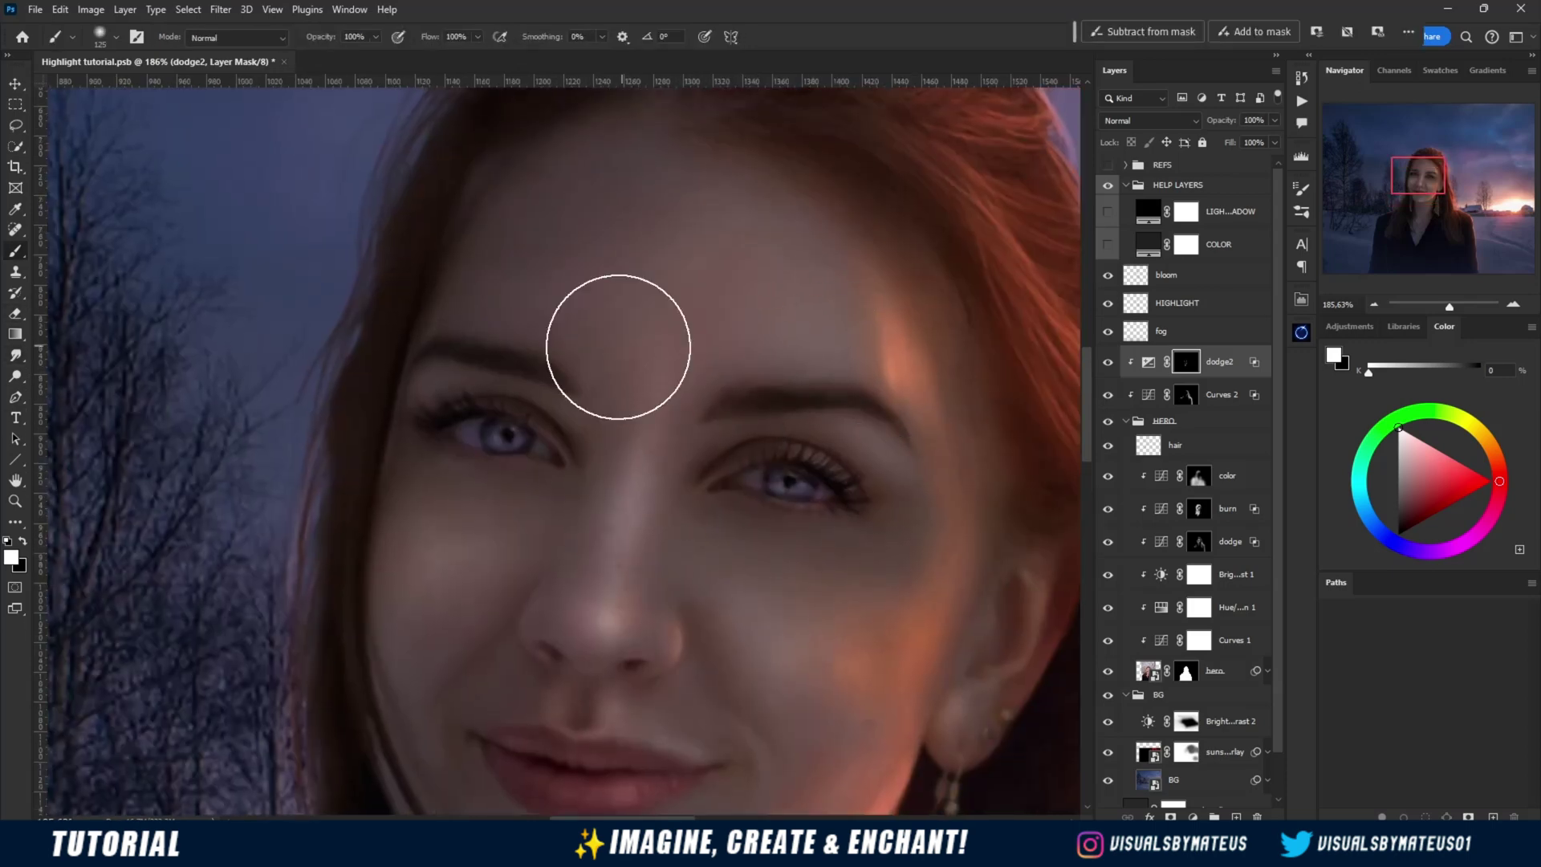
Compare the portrait with and without dodge2 and lower that layer's fill to 68%
scroll(580, 317, "down", 5)
key("e")
left_click(1107, 361)
left_click(1107, 361)
left_click_drag(1232, 145, 1208, 148)
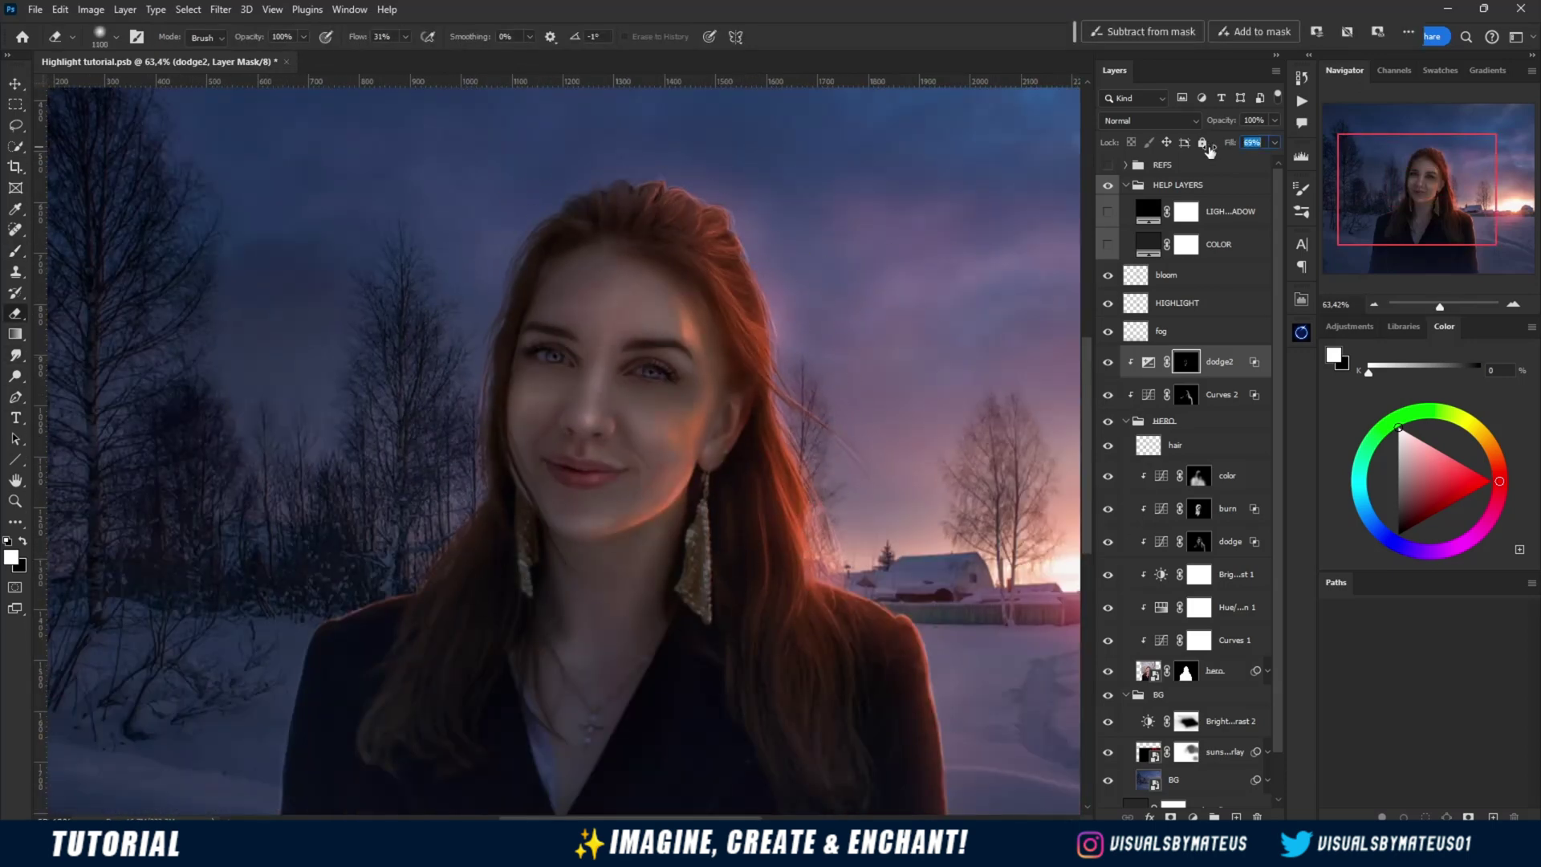
Check the color and the light-and-shadow match between the woman and the background using the two help layers
scroll(688, 522, "down", 5)
scroll(688, 523, "up", 3)
left_click(1107, 244)
left_click(1108, 244)
left_click(1107, 211)
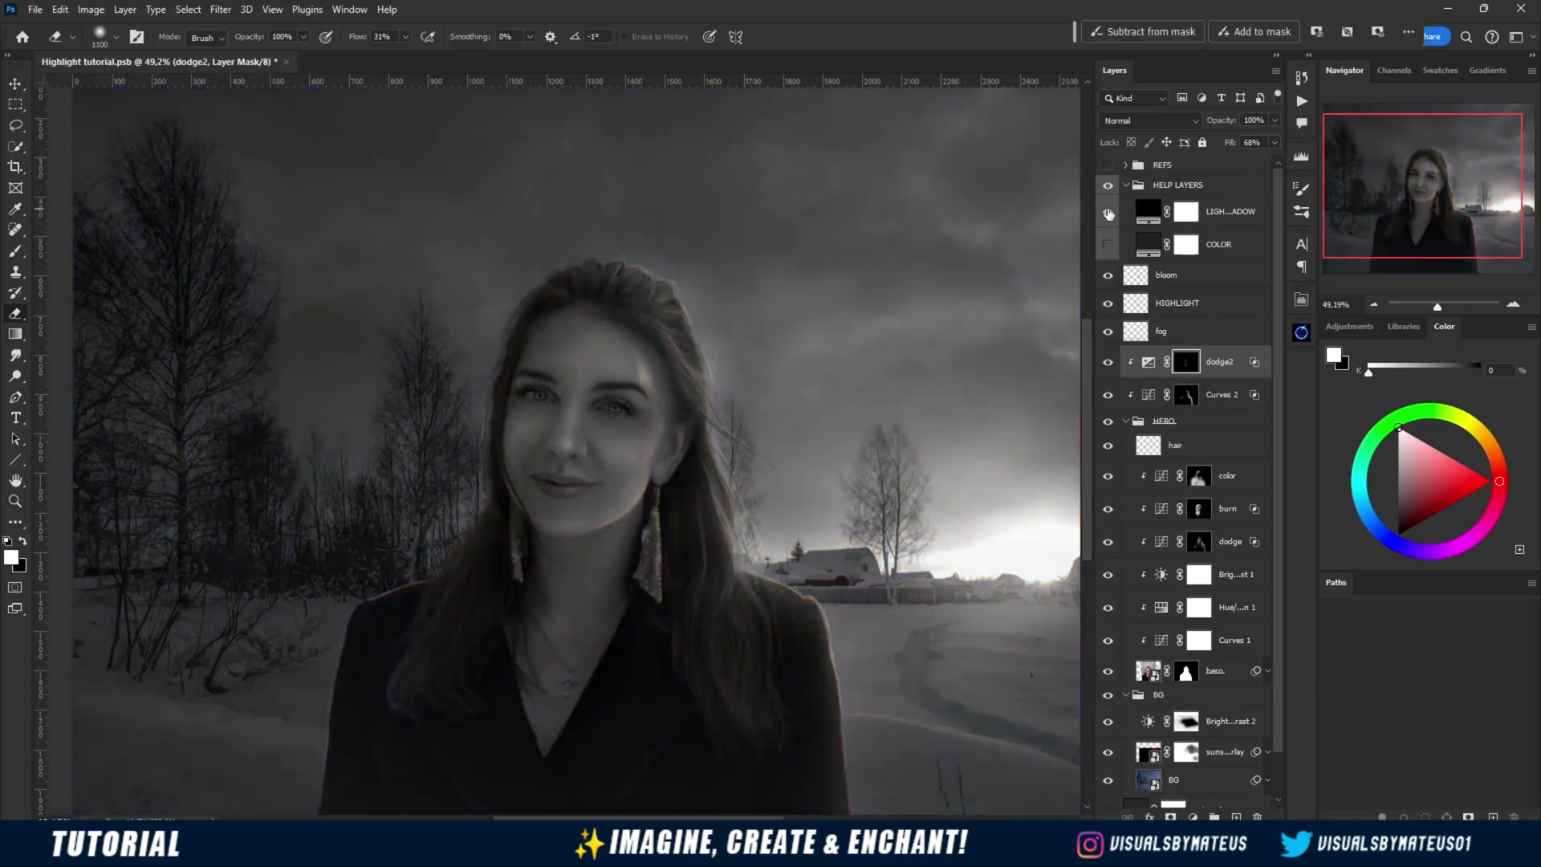
left_click(1107, 211)
Add a new layer named fog at the top of the BG group and set its blend mode to Screen
scroll(819, 405, "down", 5)
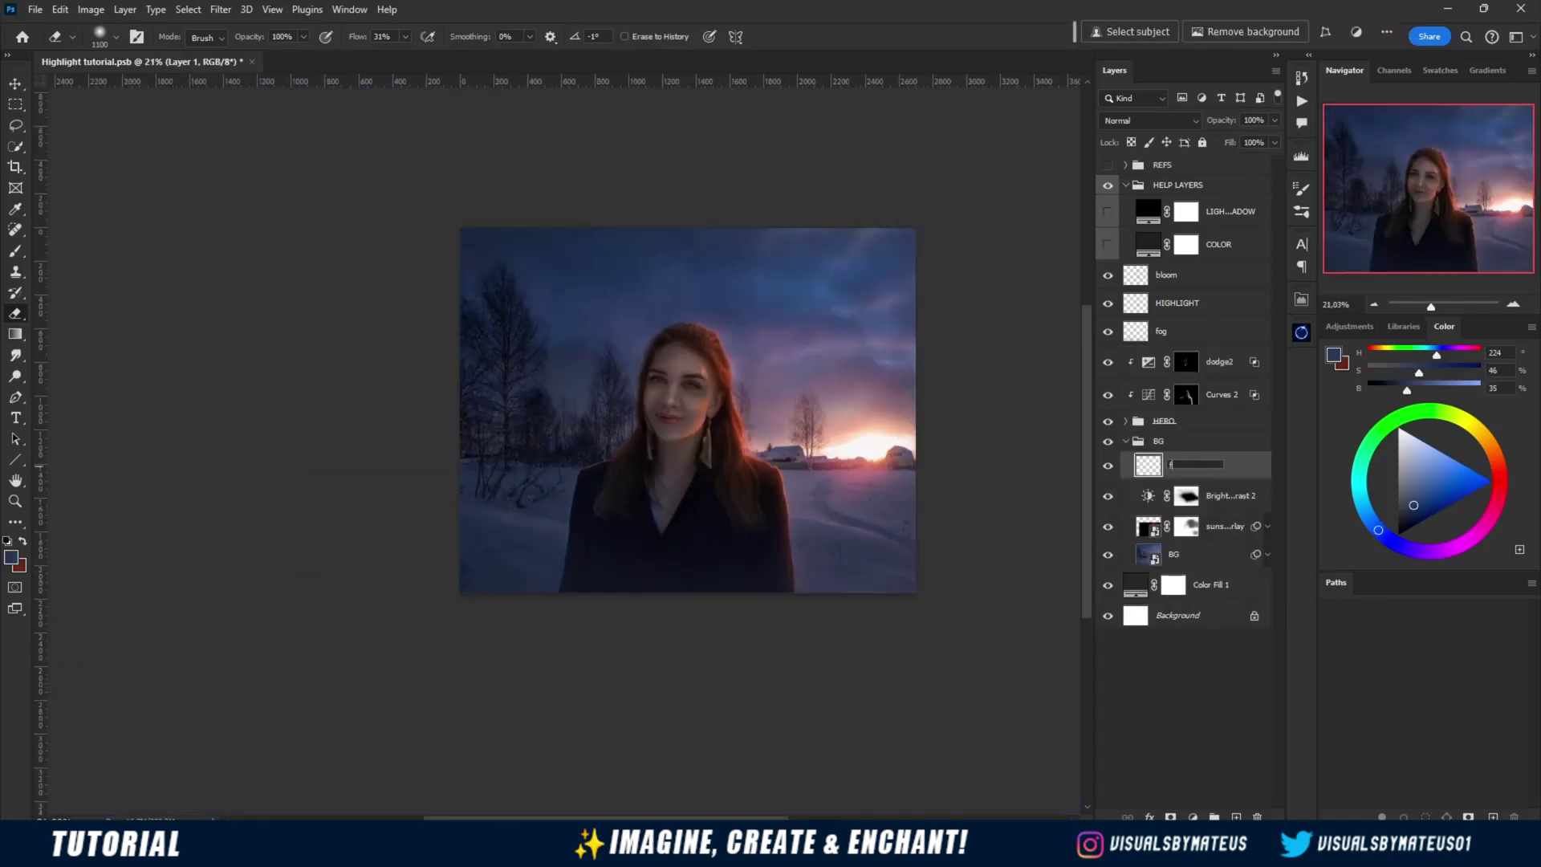
left_click(1148, 121)
left_click(1120, 269)
key("bracketright")
key("bracketright")
key("bracketright")
key("bracketright")
key("bracketright")
key("bracketright")
key("bracketright")
key("bracketright")
key("bracketright")
key("bracketright")
left_click(843, 503)
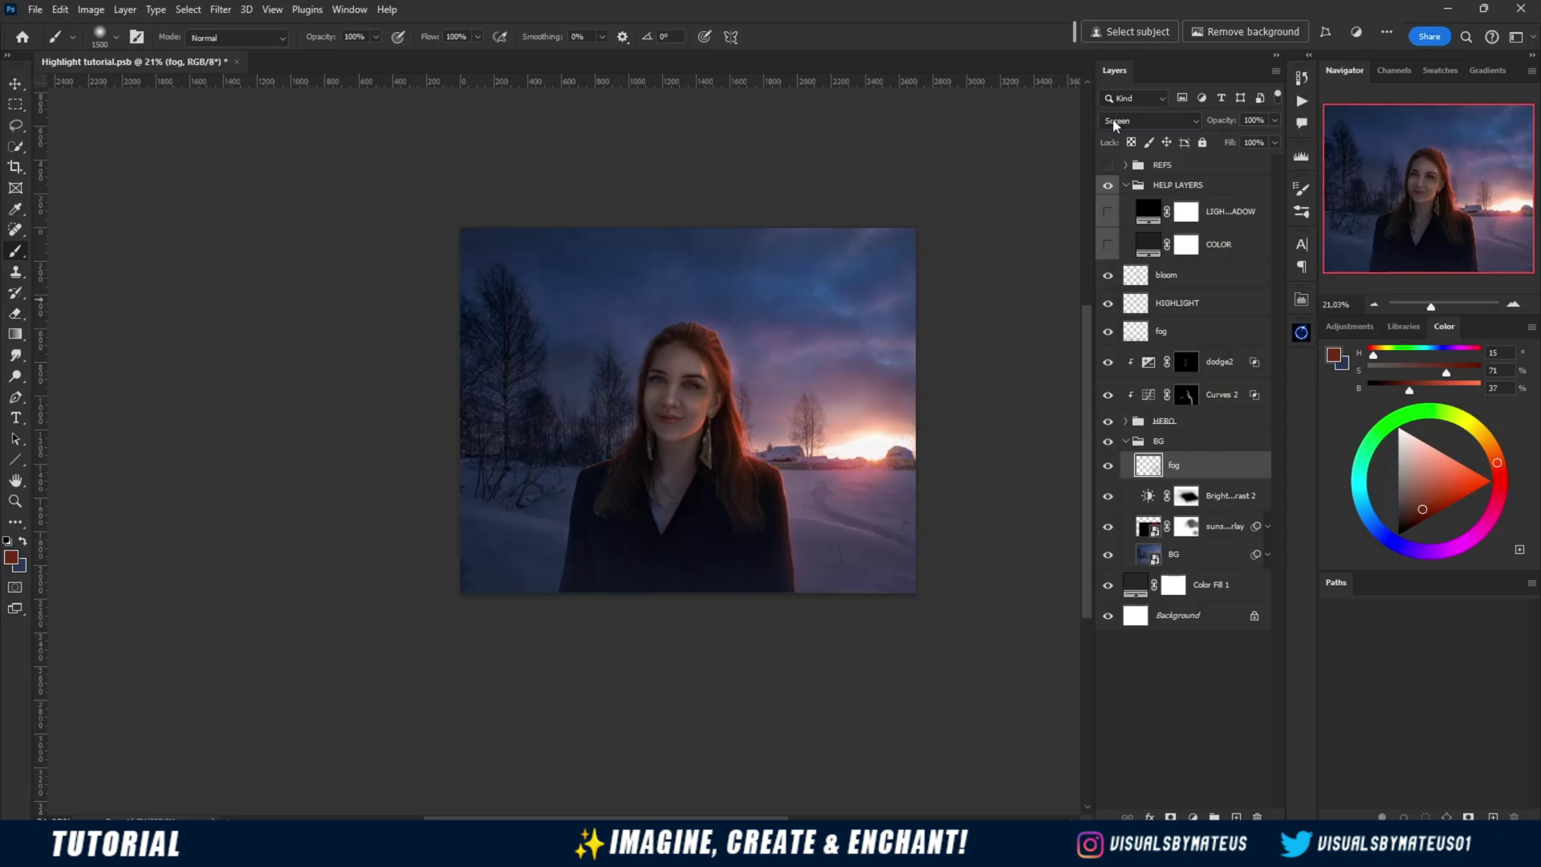
left_click(1116, 122)
left_click(1114, 272)
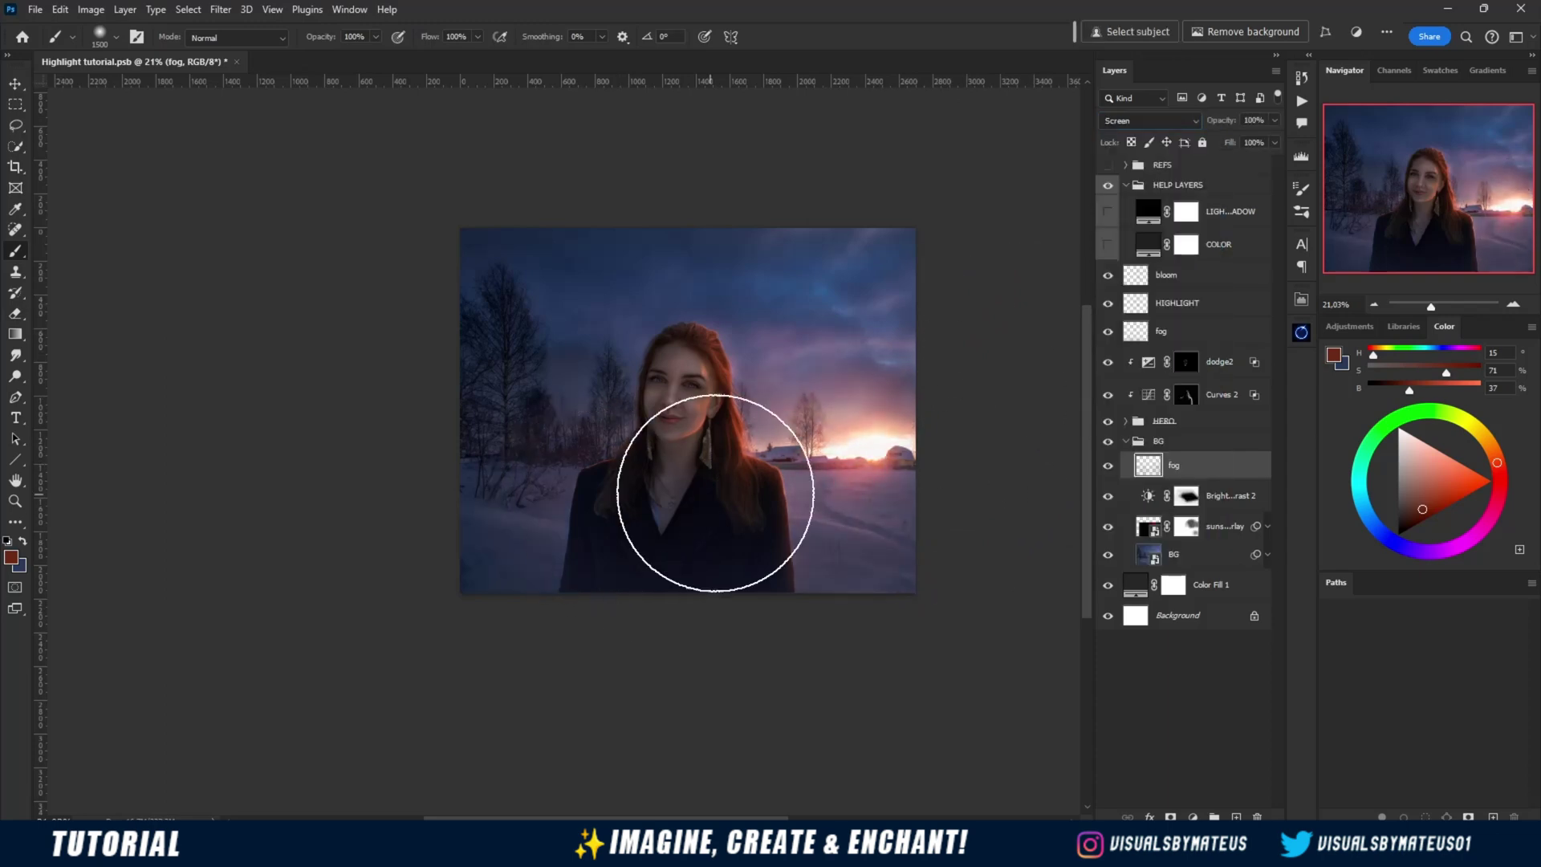
Choose a fog brush from the brush presets and set its flow to 78%
right_click(722, 490)
left_click(779, 479)
type("fog")
left_click(818, 664)
key("Return")
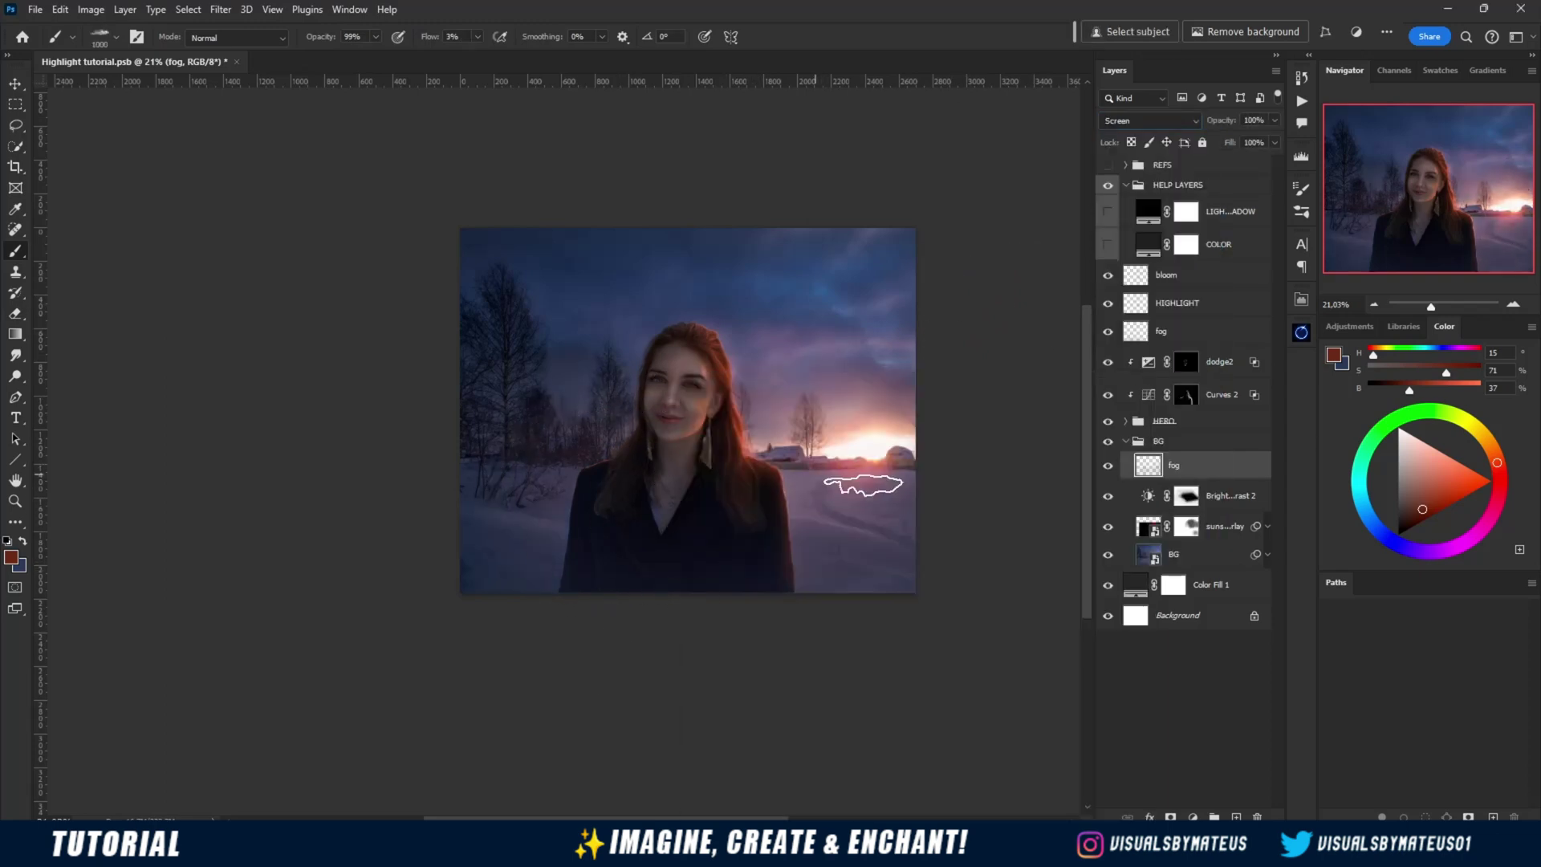
key("shift+7")
key("shift+8")
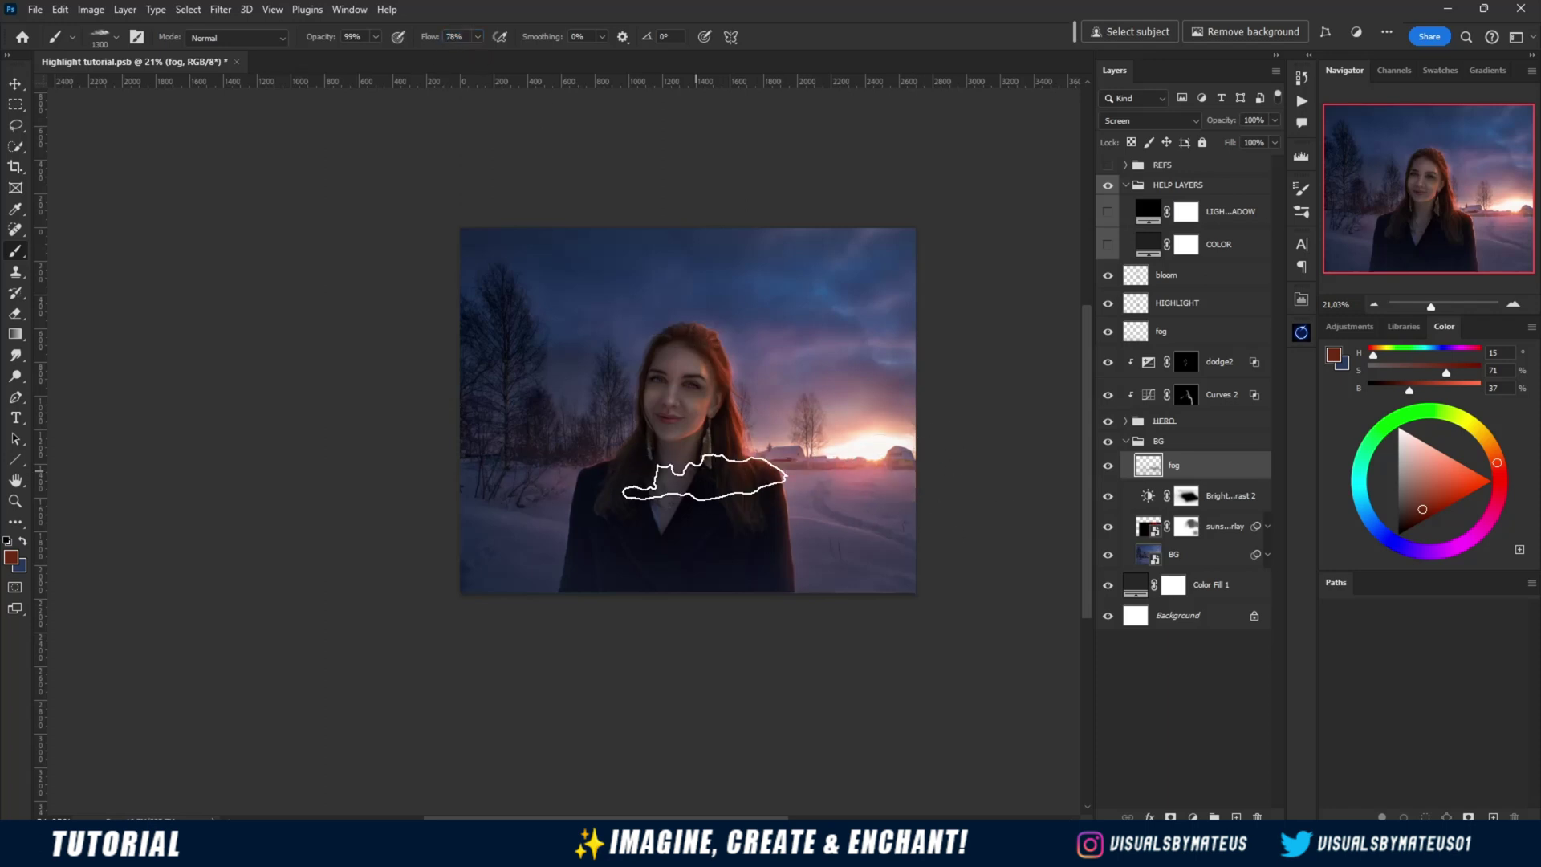
Paint reddish fog across the snow behind the woman, then add a layer mask and hide the excess beside the trees
left_click_drag(513, 518, 870, 531)
left_click(1170, 815)
key("x")
mouse_move(530, 536)
left_mouse_down()
mouse_move(578, 501)
mouse_move(494, 520)
left_mouse_up()
Add a Screen layer named fog2, paint more fog low over the snow, and mask out the excess on the shadow side
left_click(1235, 815)
double_click(1181, 465)
type("fog2")
key("Return")
key("x")
key("shift+alt+s")
left_click_drag(612, 587, 715, 581)
left_click(1170, 815)
key("x")
left_click_drag(508, 570, 465, 500)
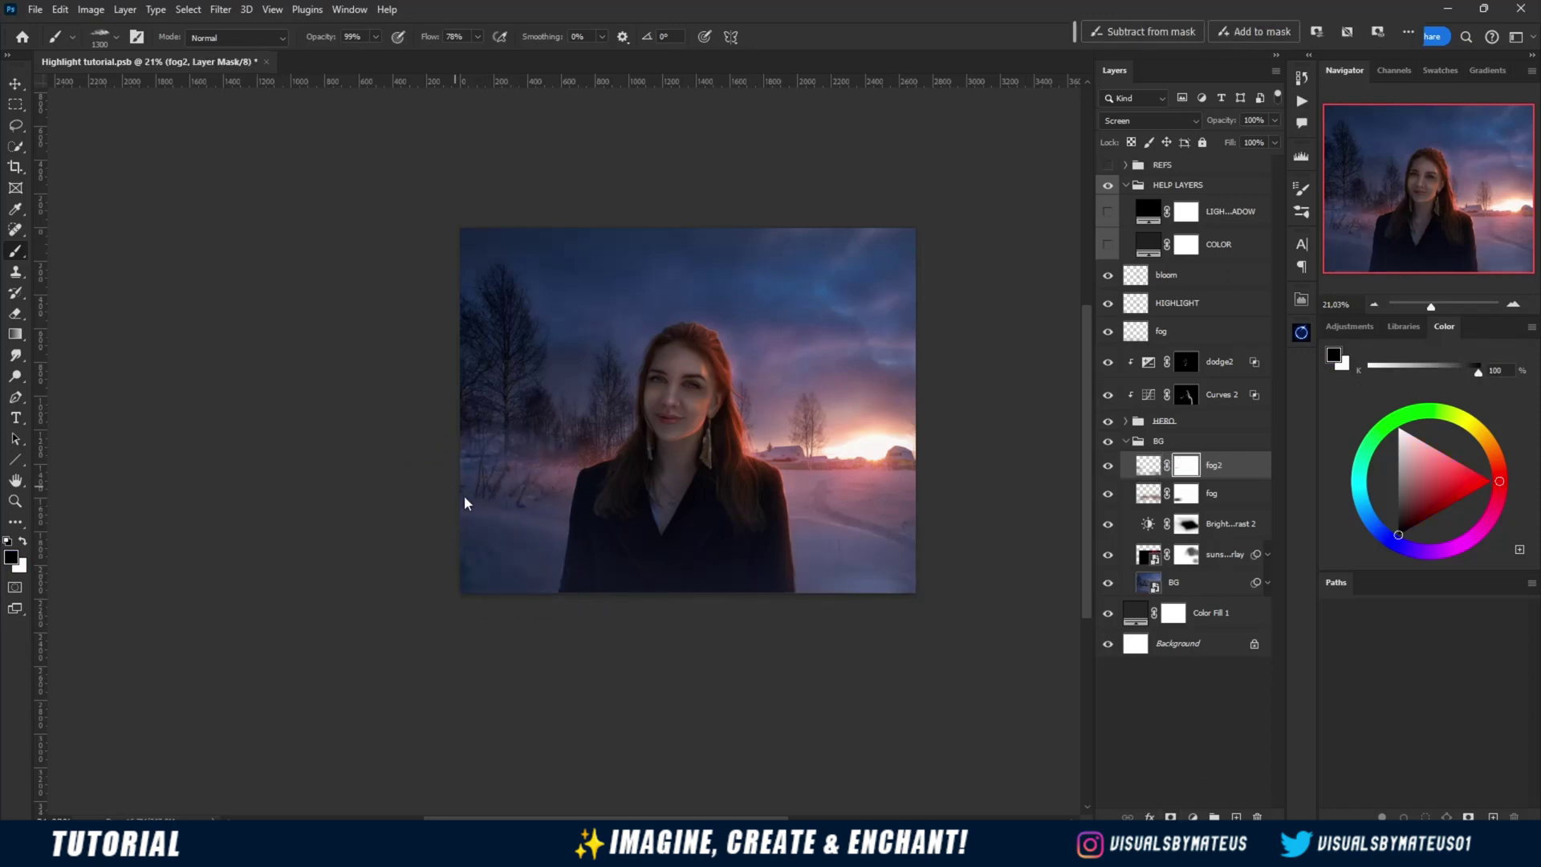
Compare the background with and without the fog2 and fog layers
left_click(1107, 465)
left_click(1107, 466)
left_click(1106, 496)
left_click(1106, 495)
left_click_drag(653, 505, 729, 516)
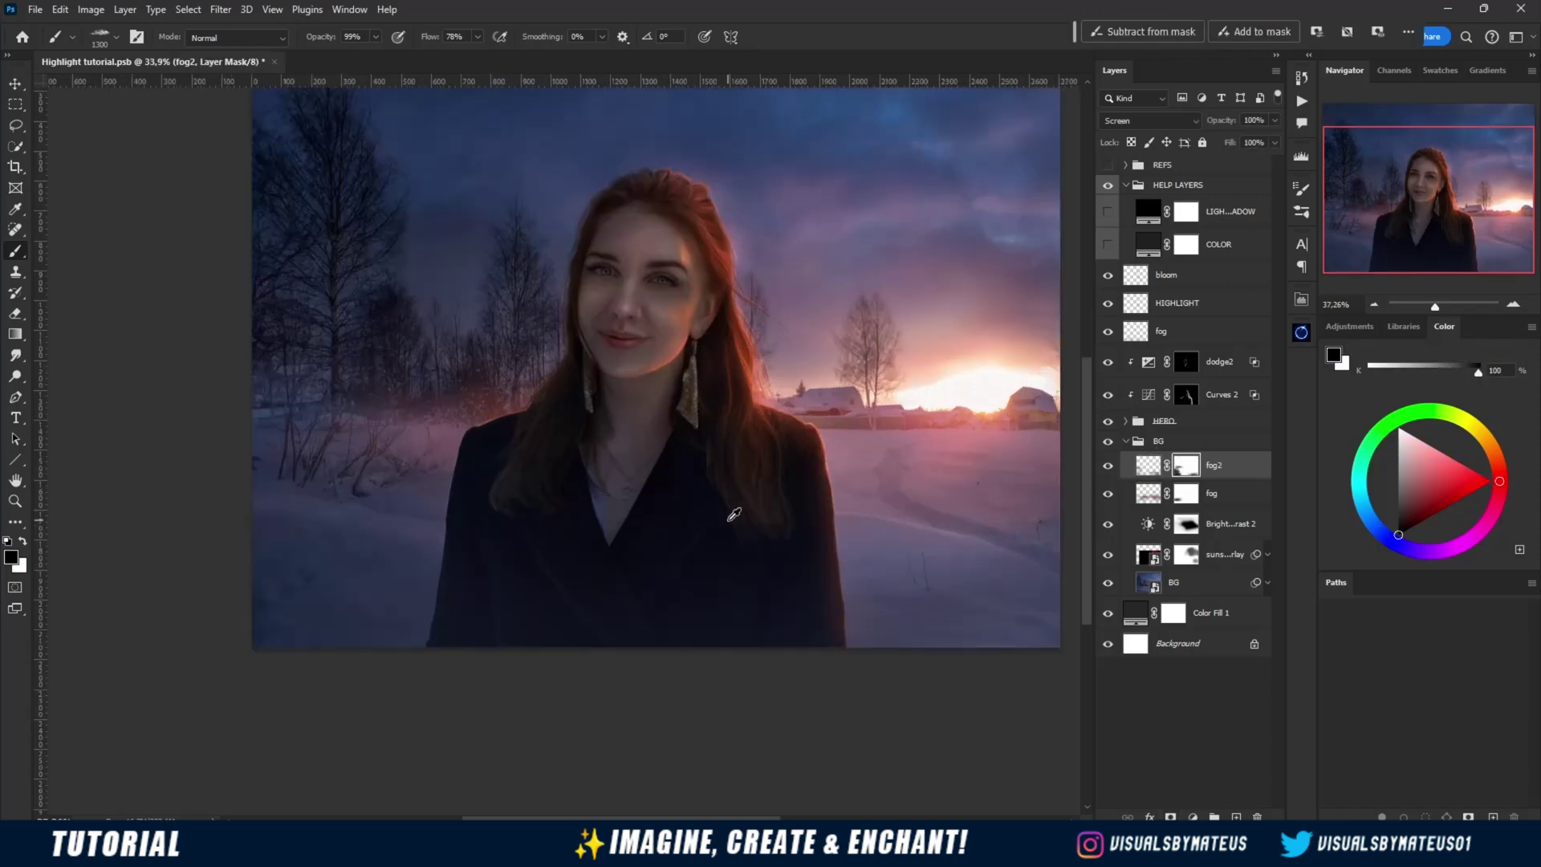
left_click_drag(809, 454, 729, 565)
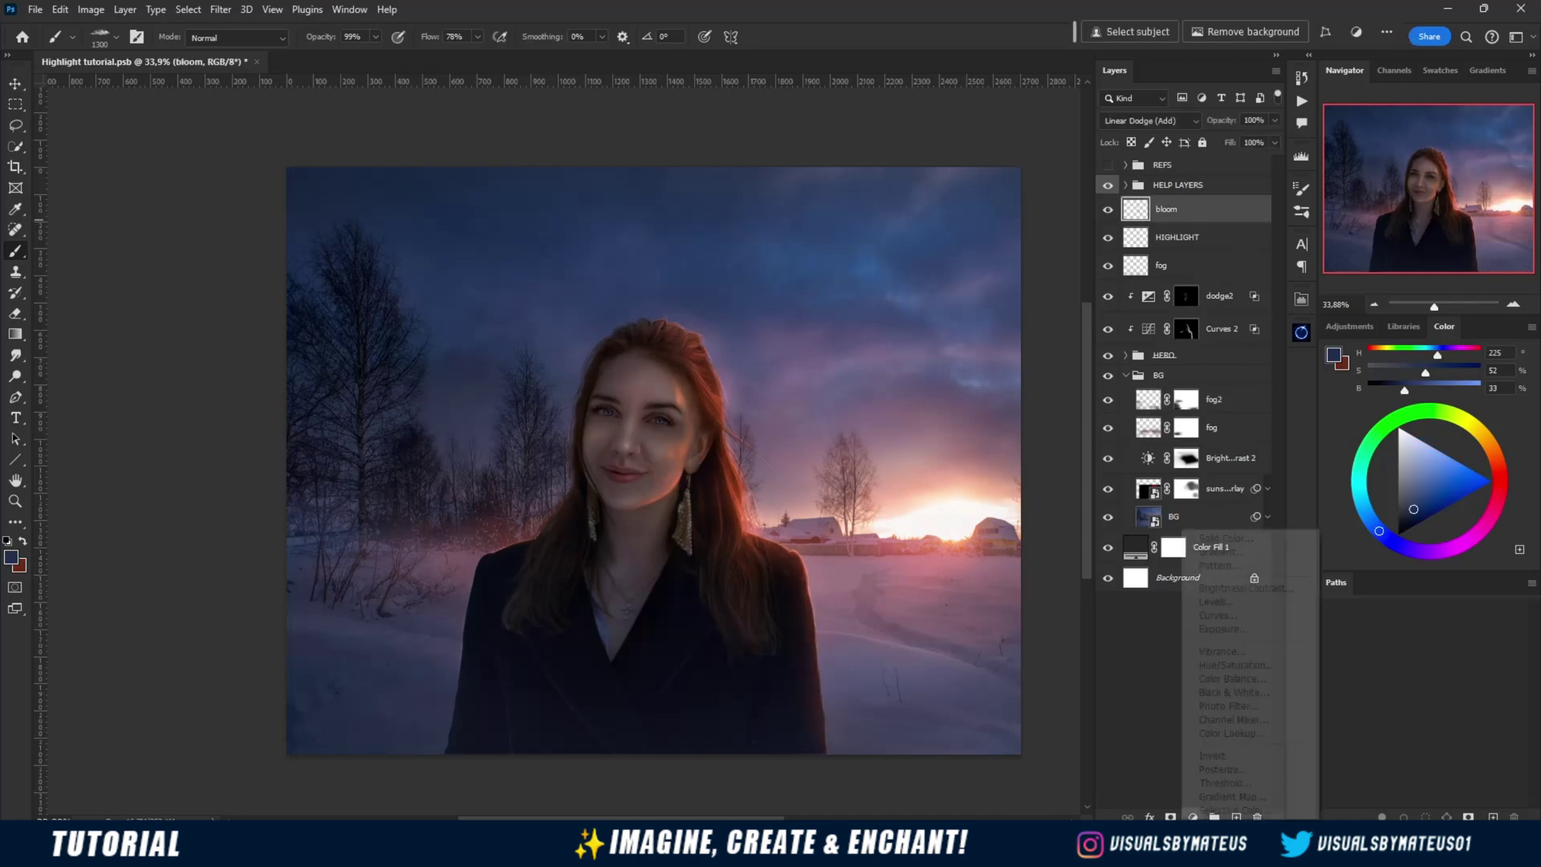
Load the image's bright areas as a selection and add a Curves adjustment named light up above bloom, masked by it
left_click(1392, 70)
left_click(1397, 95, "ctrl")
left_click(1344, 70)
left_click(1193, 816)
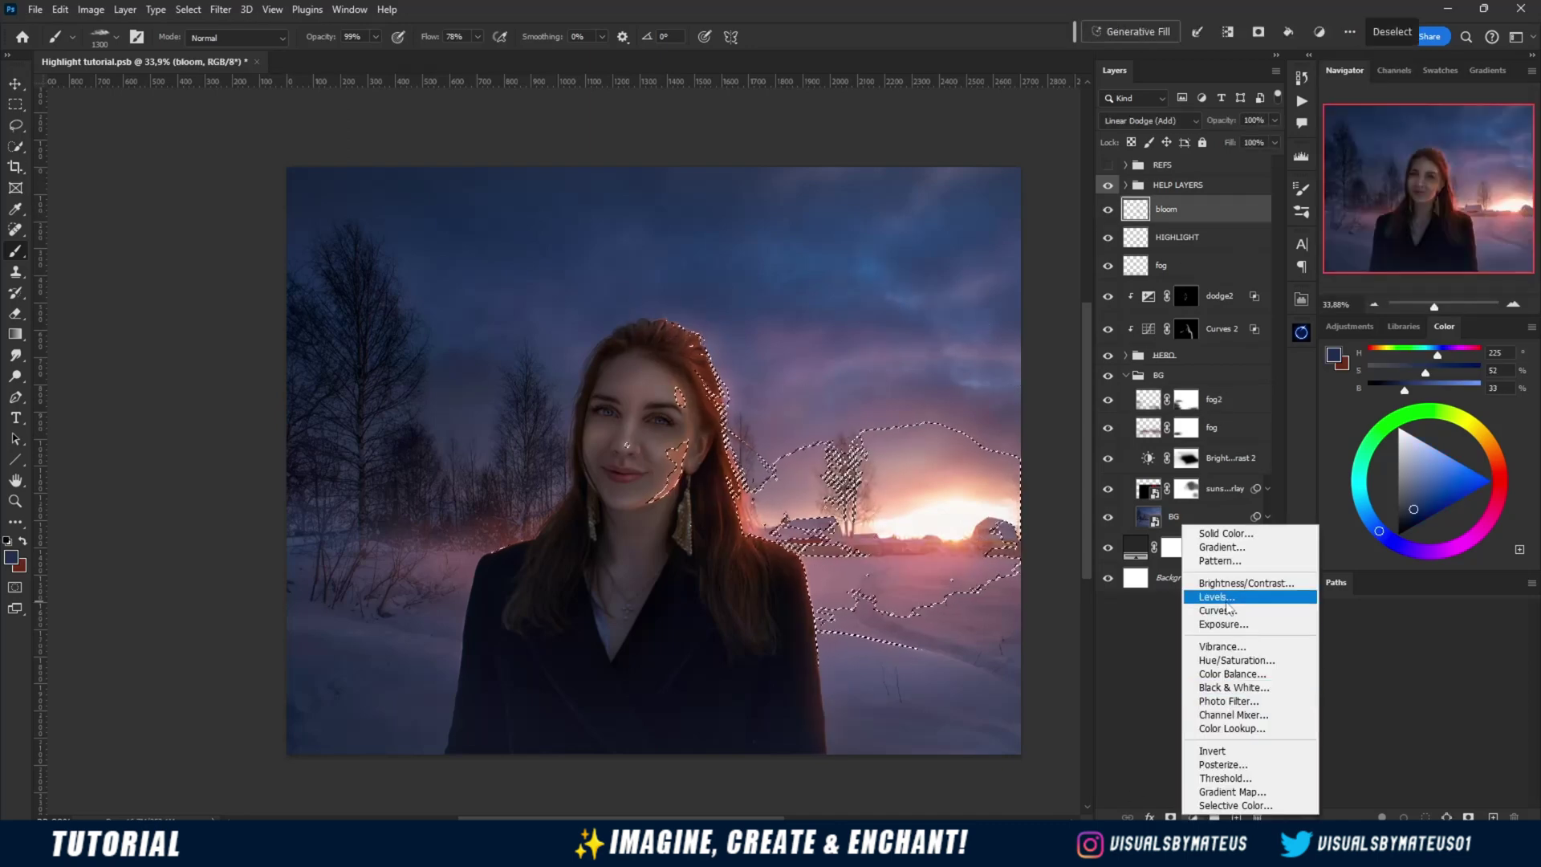
left_click(1204, 680)
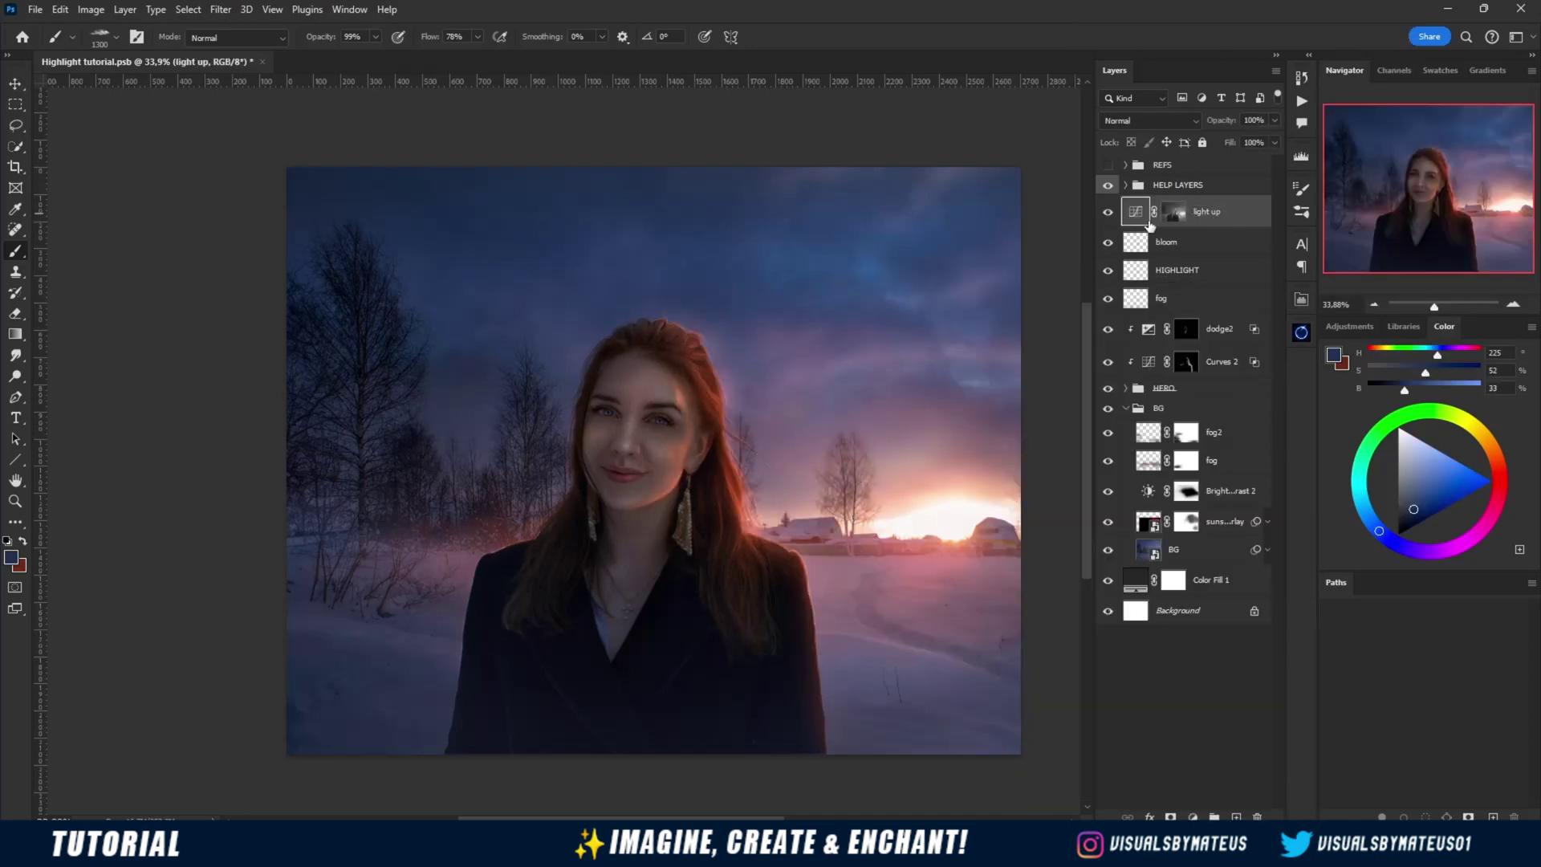
Display the light up mask and increase its contrast with Levels by darkening the shadows and brightening the highlights
left_click(1173, 211, "alt")
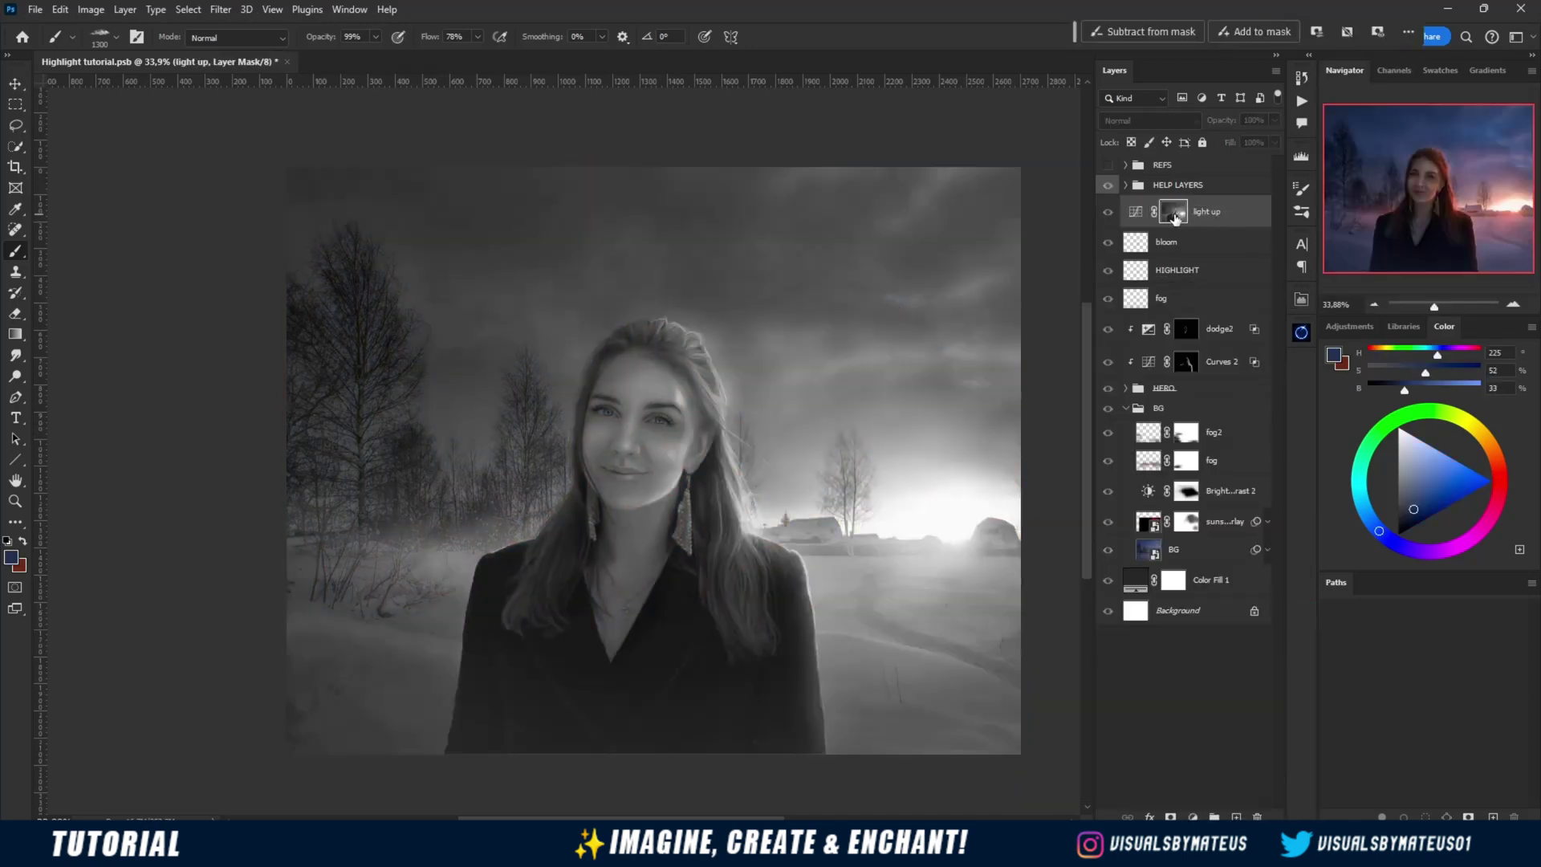
key("ctrl+l")
left_click_drag(998, 364, 1027, 365)
left_click_drag(1098, 364, 1076, 365)
Raise the light up curve and adjust its individual color channels, including Green and Blue, for a warmer glow
left_click(1134, 217)
double_click(1135, 215)
mouse_move(1153, 458)
left_mouse_down()
mouse_move(1153, 430)
mouse_move(1147, 447)
left_mouse_up()
left_click(1103, 368)
left_click(1103, 399)
key("alt+5")
key("alt+4")
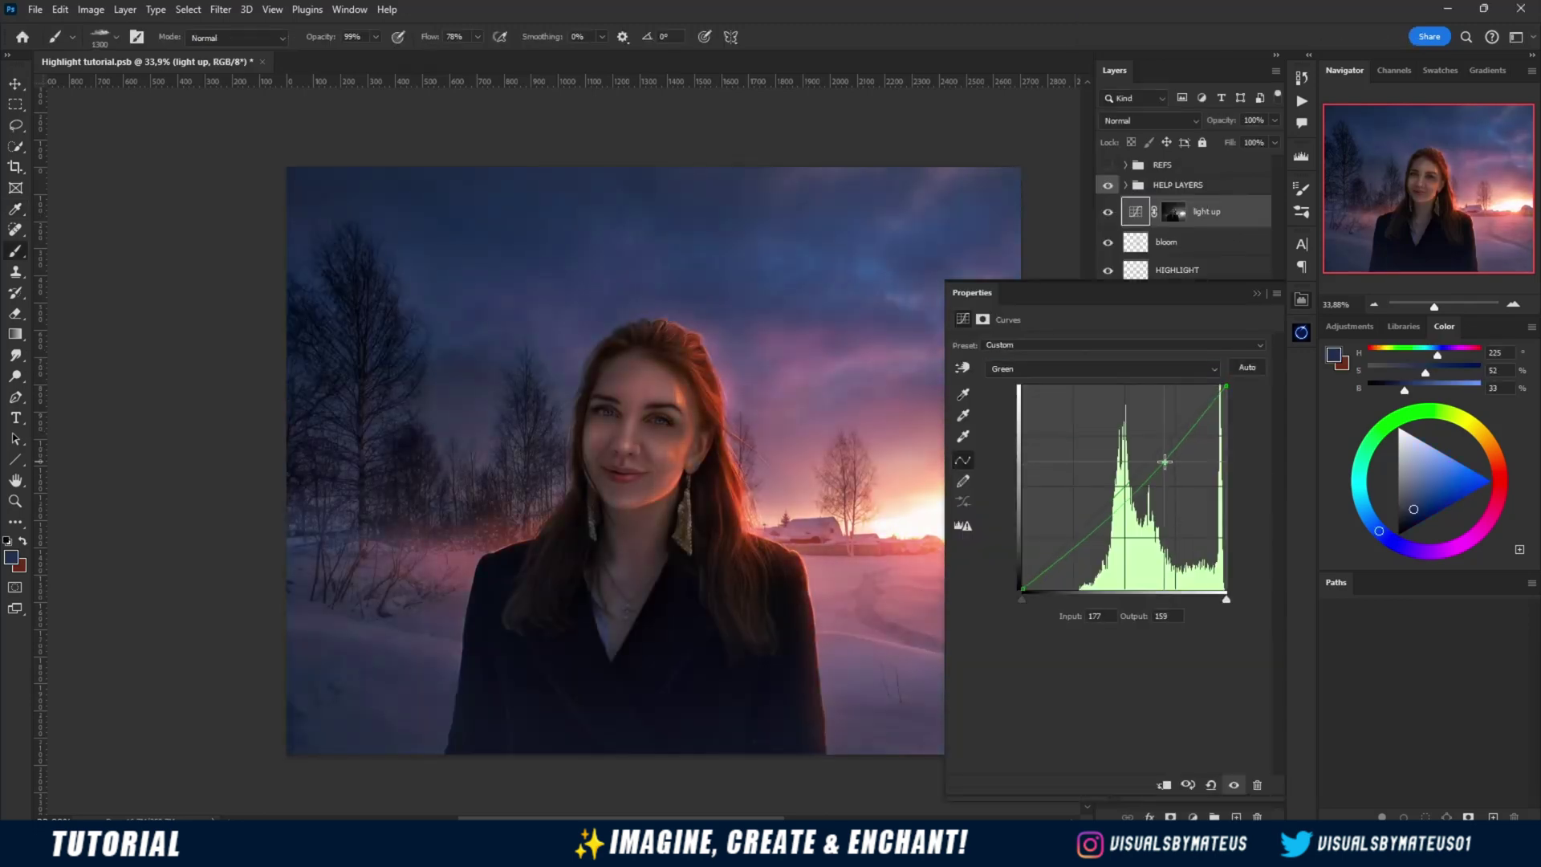
left_click(1096, 368)
left_click(1257, 293)
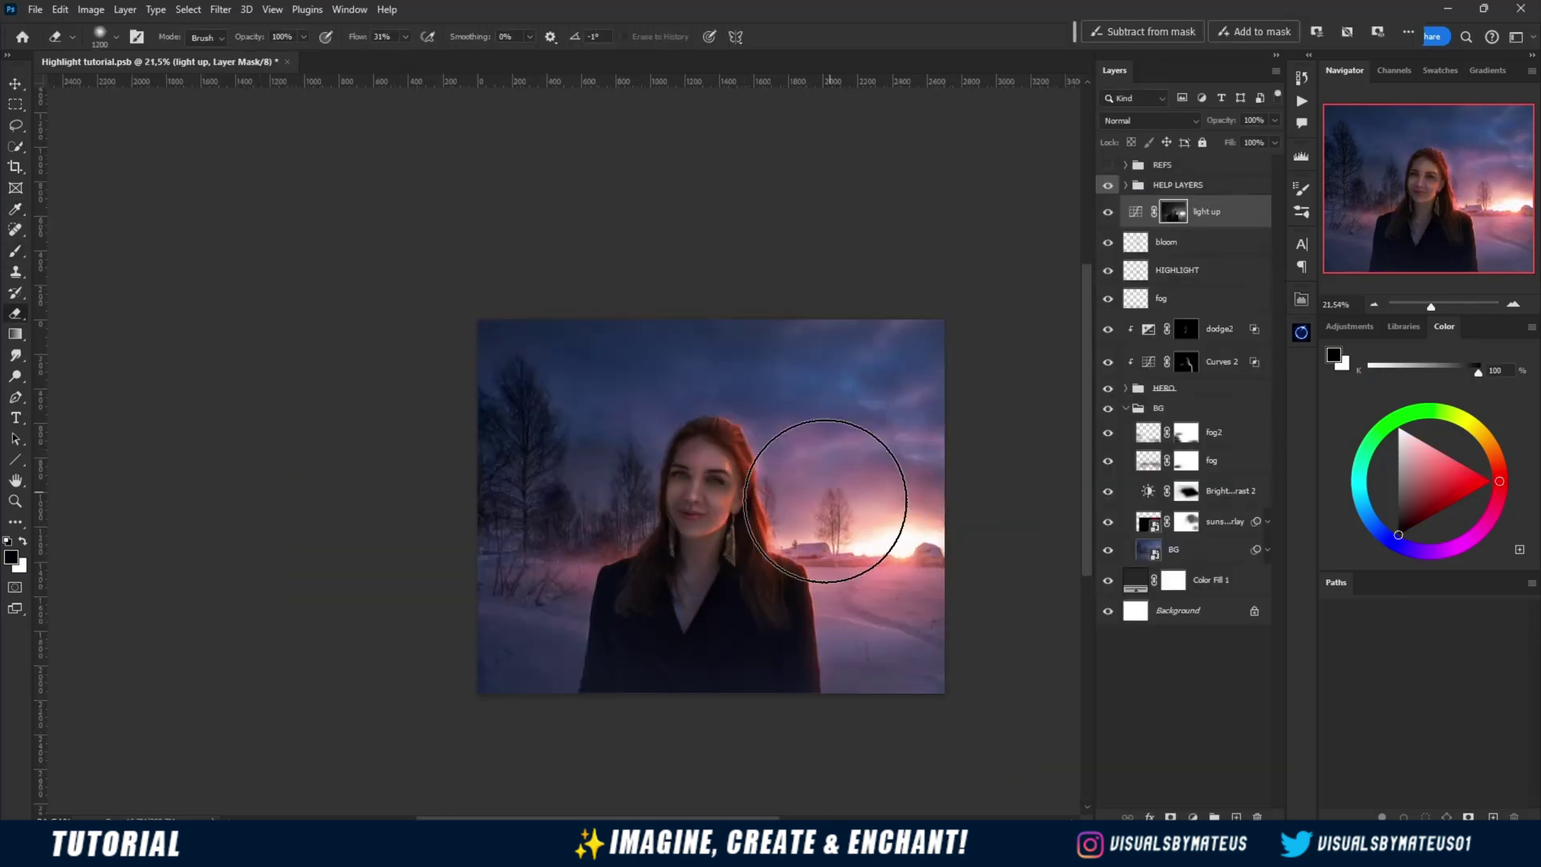
Add a Curves adjustment above light up and darken the whole image by lowering the white point output to 128
key("bracketright")
key("x")
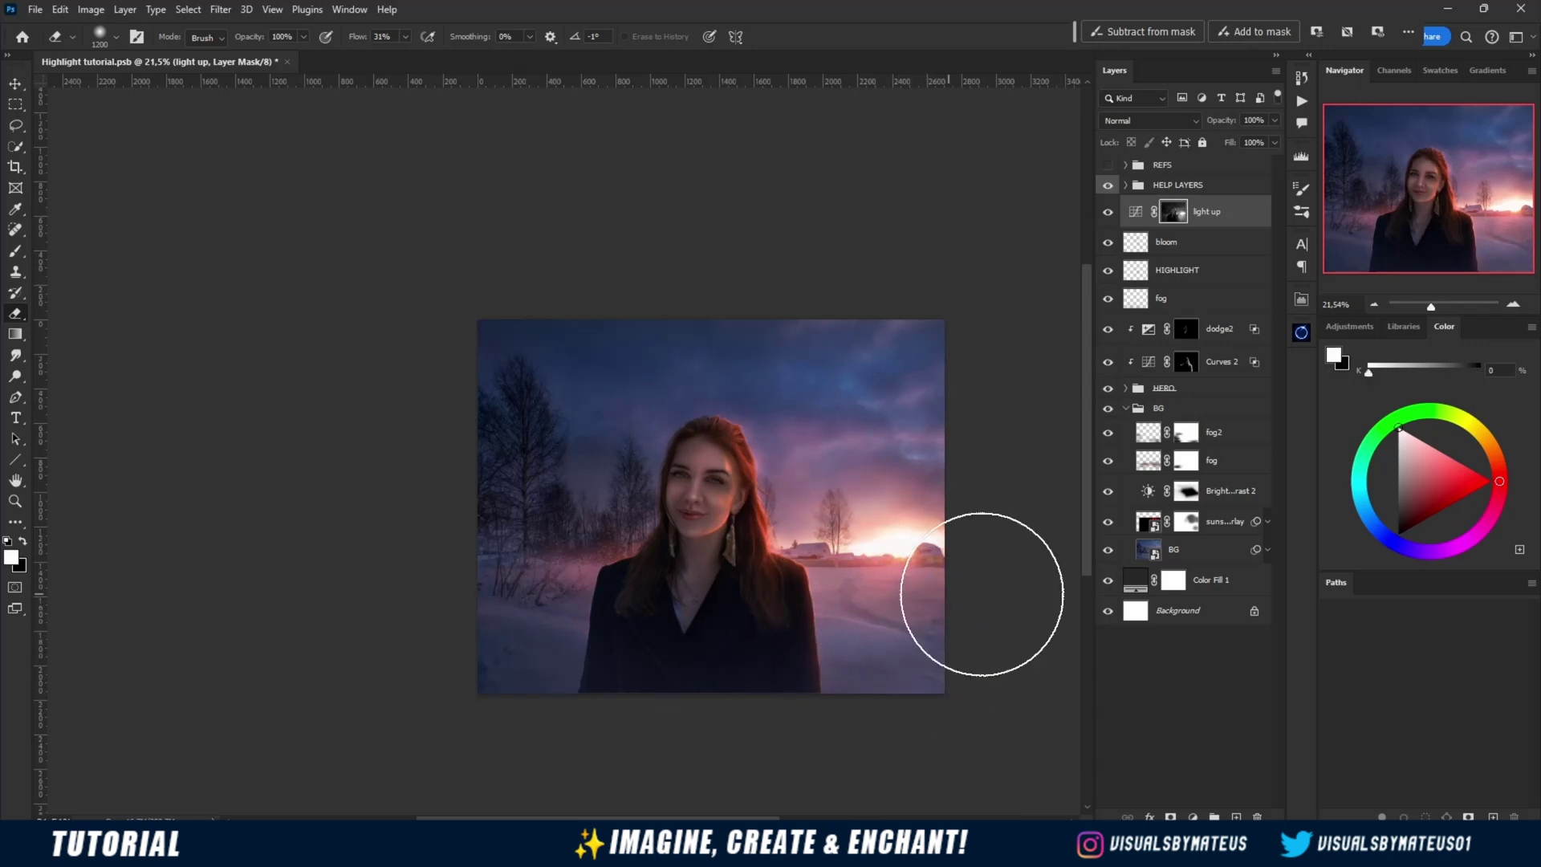
scroll(922, 449, "up", 3)
left_click(1192, 816)
left_click(1220, 629)
left_click_drag(1246, 472, 1246, 496)
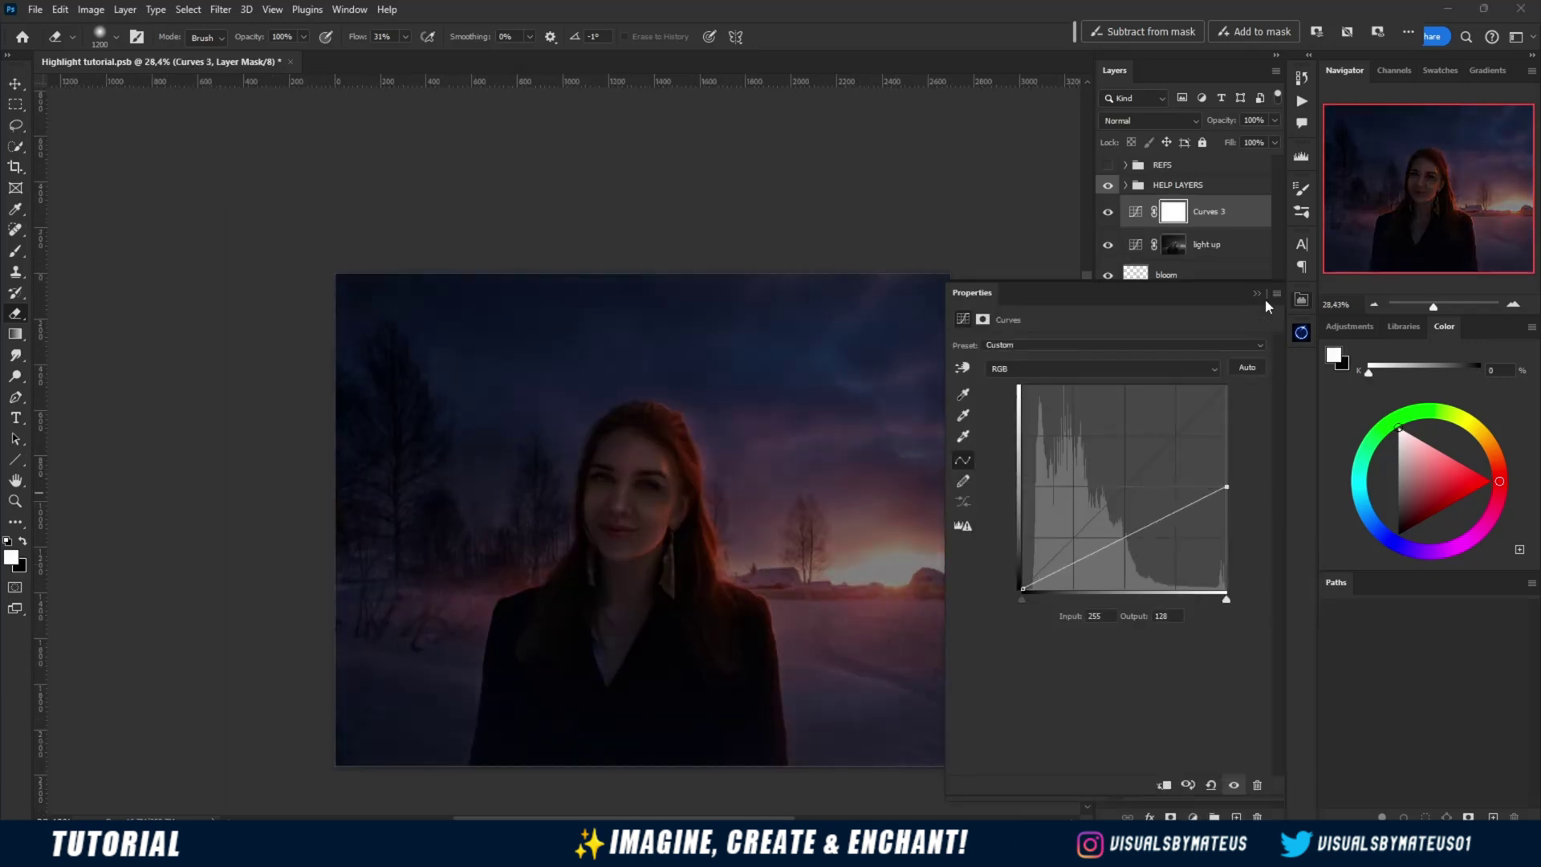
Erase the new Curves mask over the woman and the sunset with a large soft eraser, keeping the darkening around the edges
left_click(1257, 293)
left_click_drag(851, 584, 594, 545)
key("bracketright")
key("bracketright")
key("bracketright")
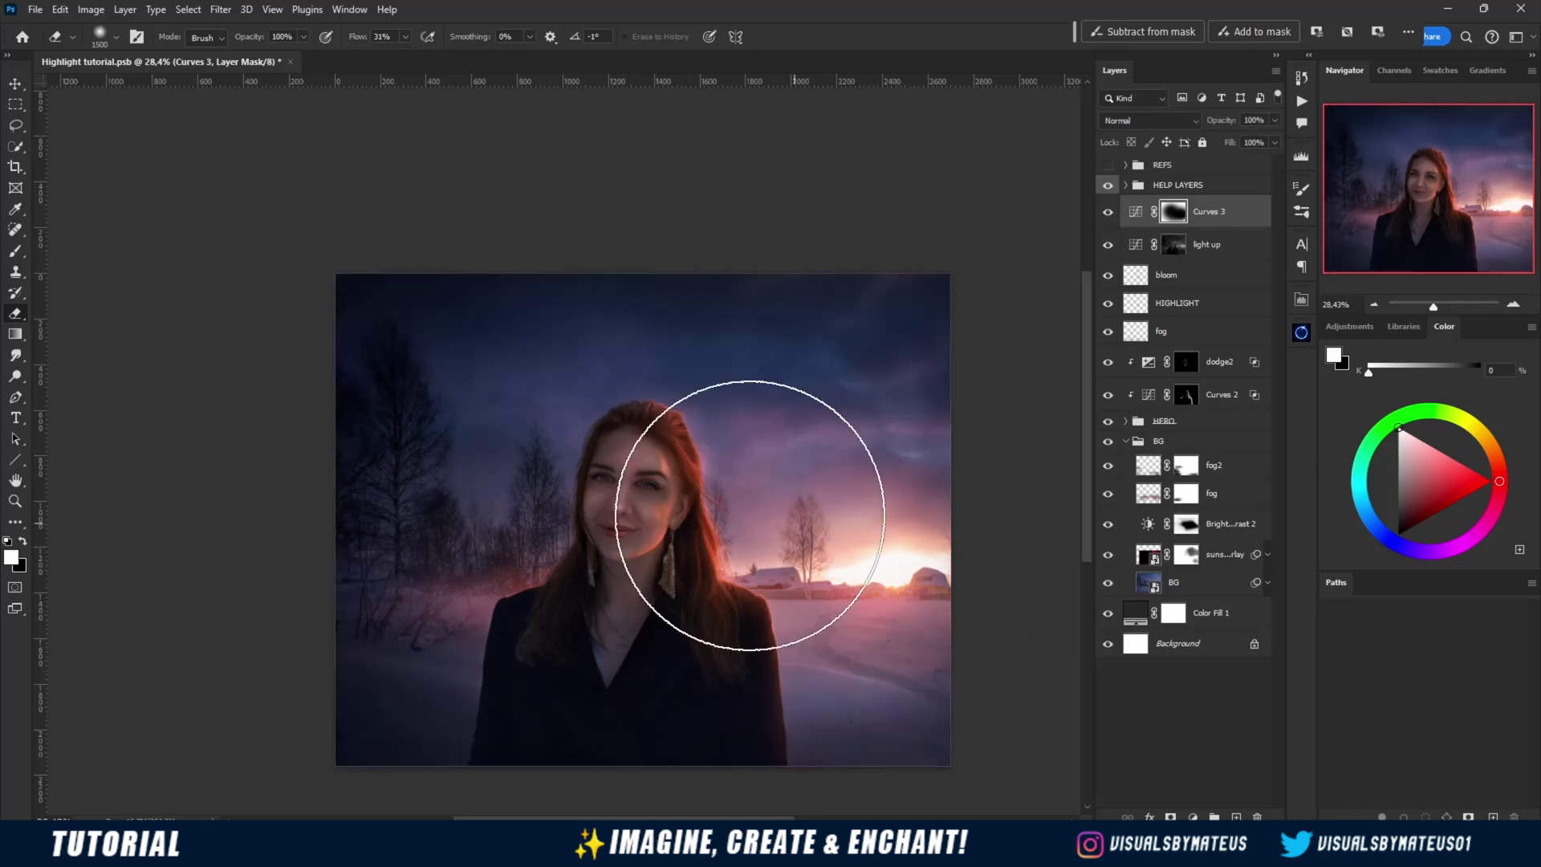
Add a Color Lookup adjustment on top and try its 3DLUT looks from 2Strip.look past FallColors.look, going back to Crisp_Warm.look
key("ctrl+0")
left_click(1193, 816)
left_click(1231, 729)
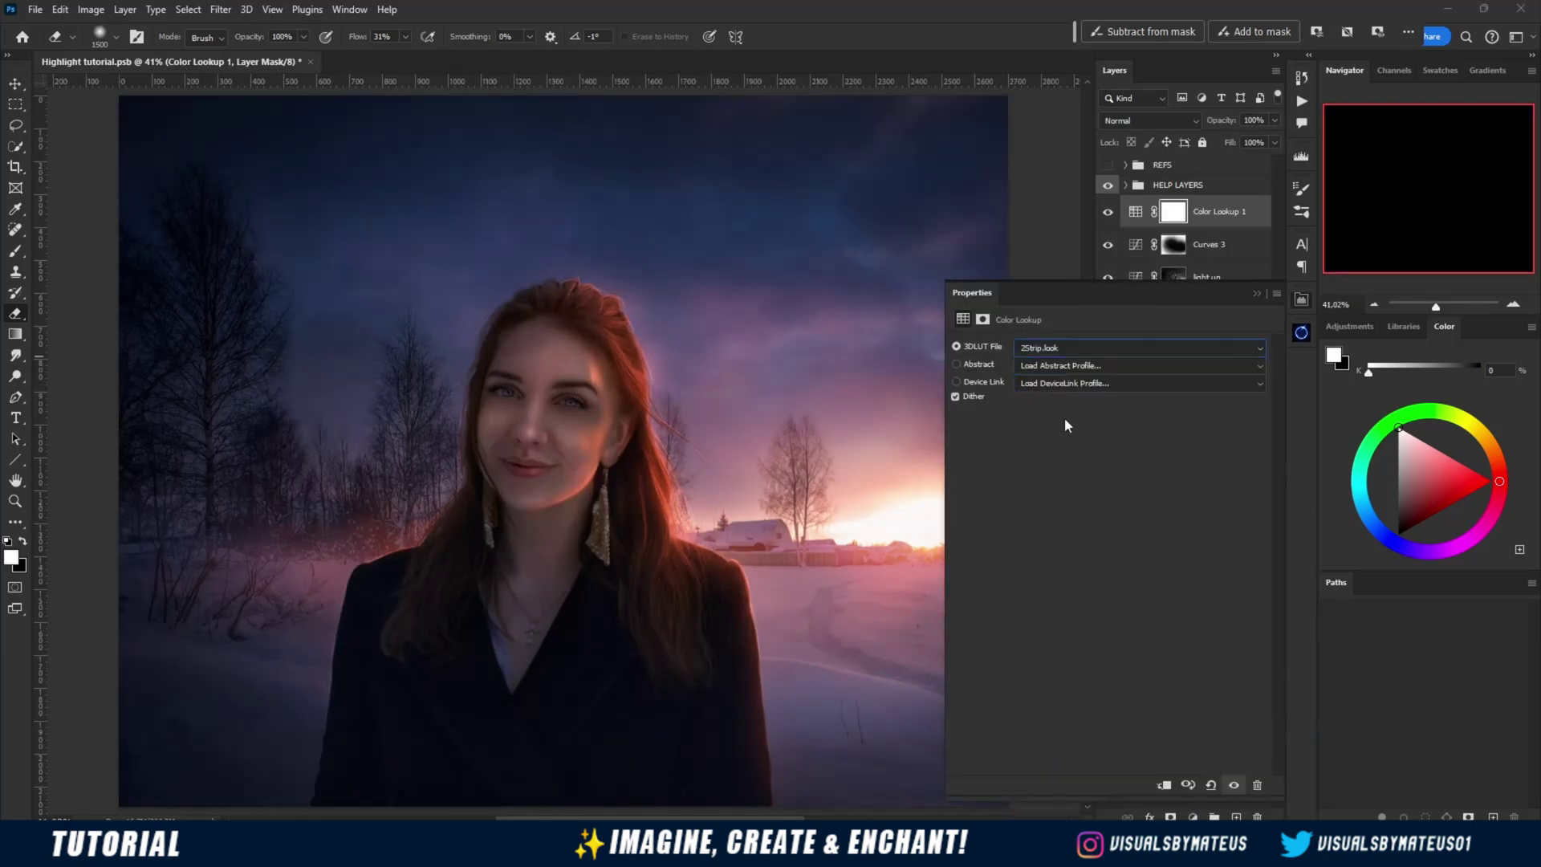
left_click(1067, 348)
left_click(1064, 410)
key("Down")
key("Down")
key("Down")
key("Down")
key("Down")
key("Down")
key("Down")
key("Down")
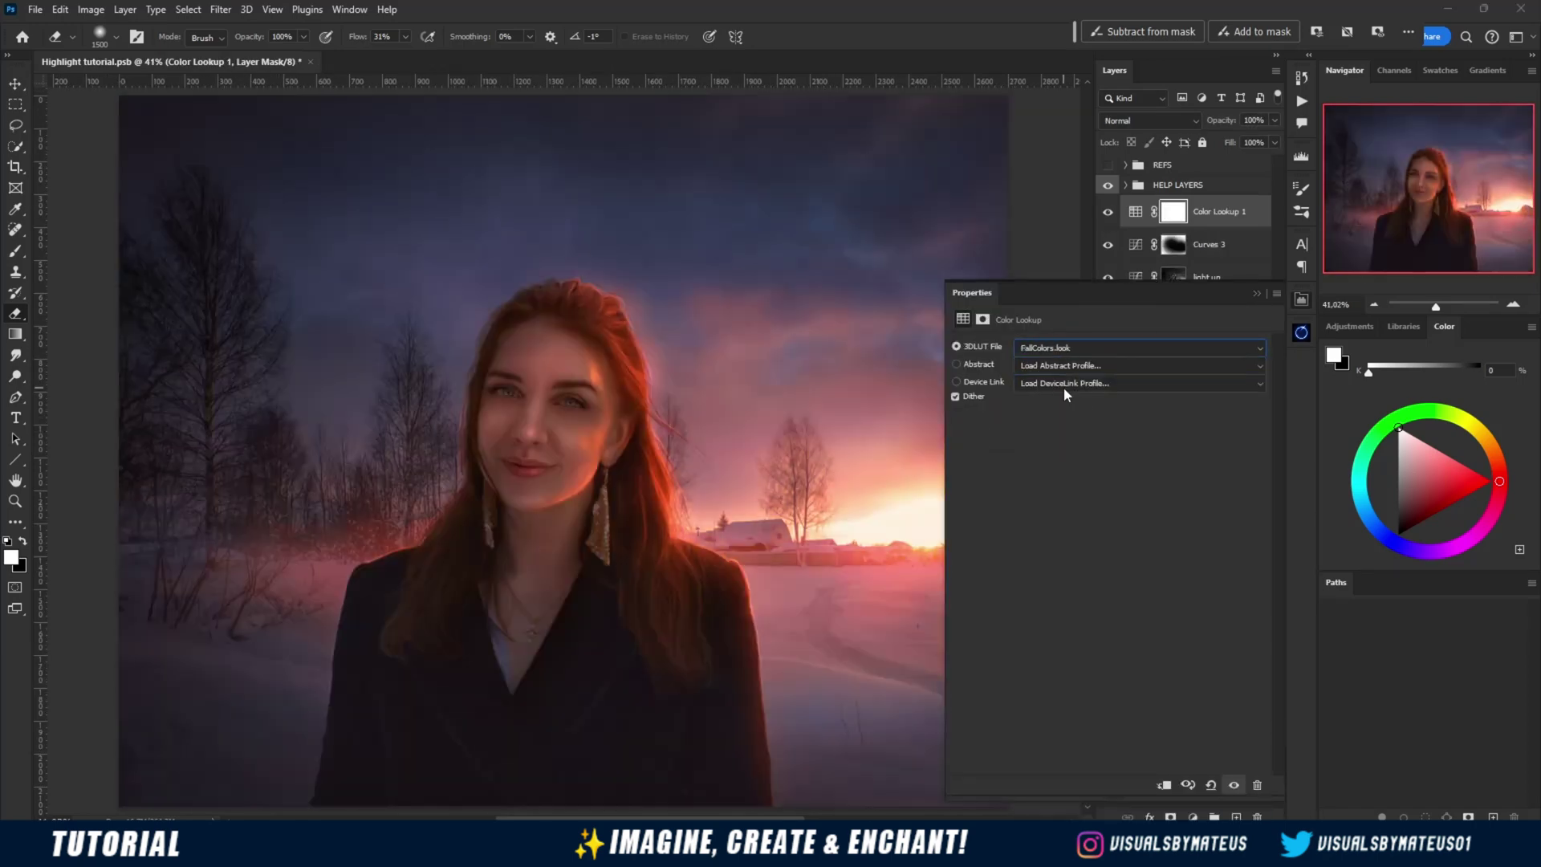
key("Down")
key("Down")
key("Up")
key("Up")
key("Up")
key("Up")
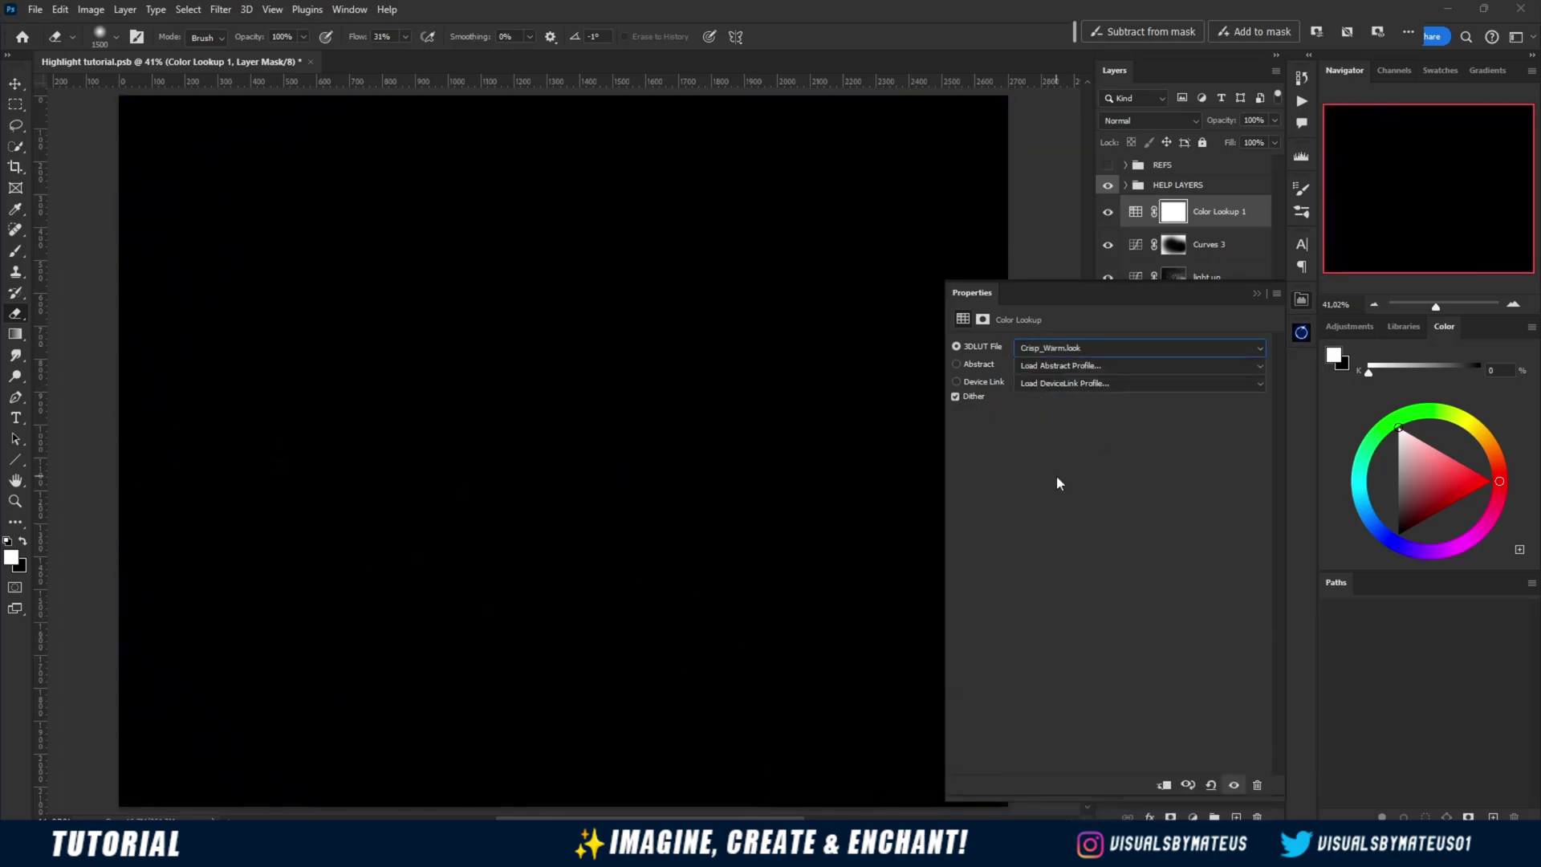
Set the Color Lookup layer's blend mode to Color and its fill to 12%
left_click(1149, 120)
left_click(1122, 545)
left_click_drag(1230, 142, 1198, 150)
type("12")
key("Return")
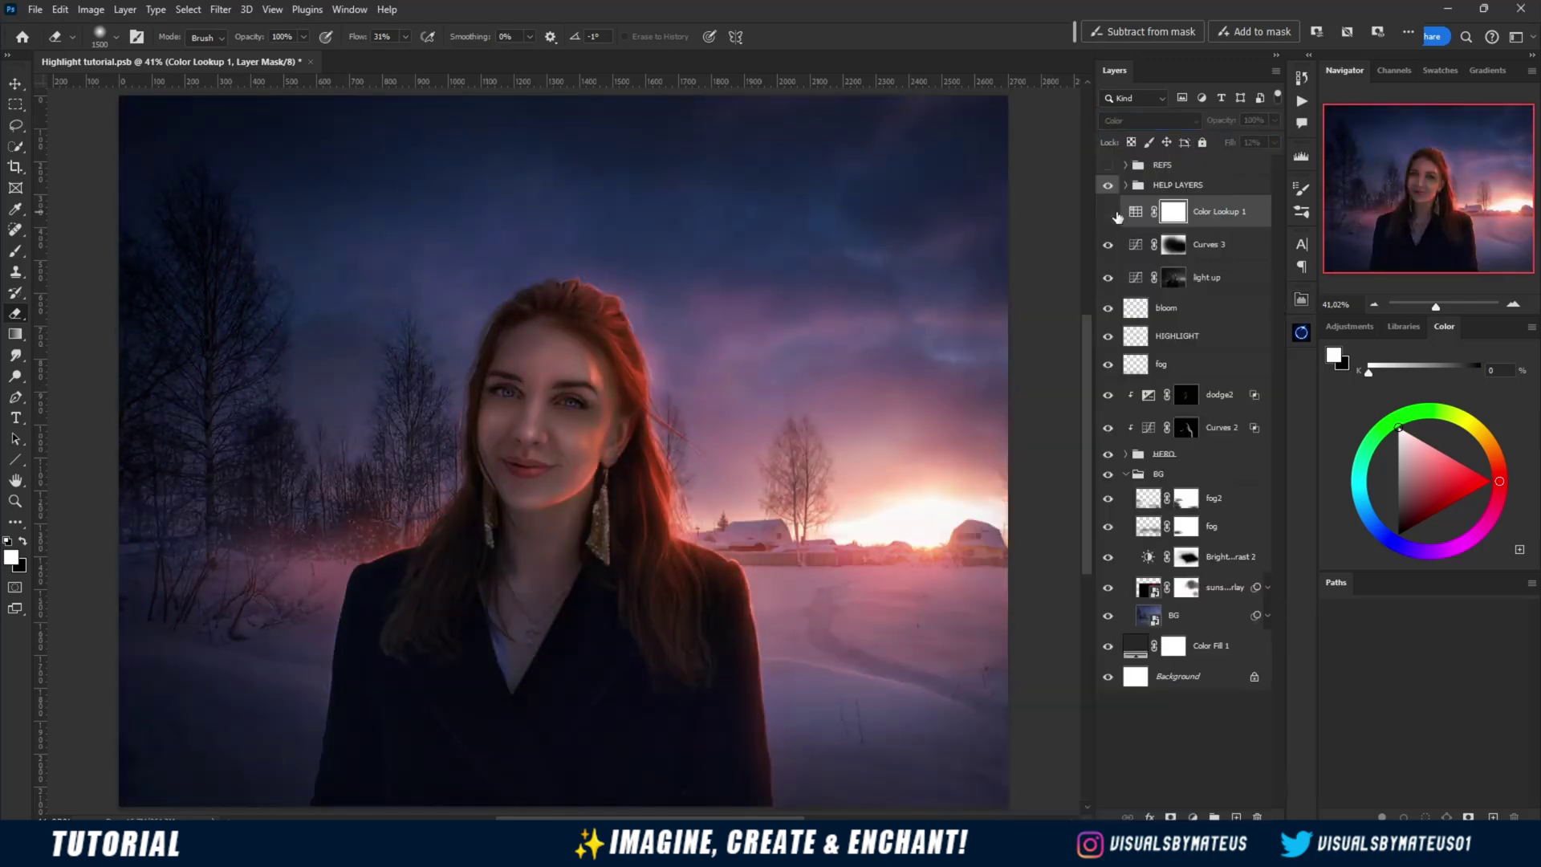
Compare the image with and without the light up layer and reduce that layer's fill to 85%
key("ctrl+0")
left_click(1108, 281)
left_click(1108, 280)
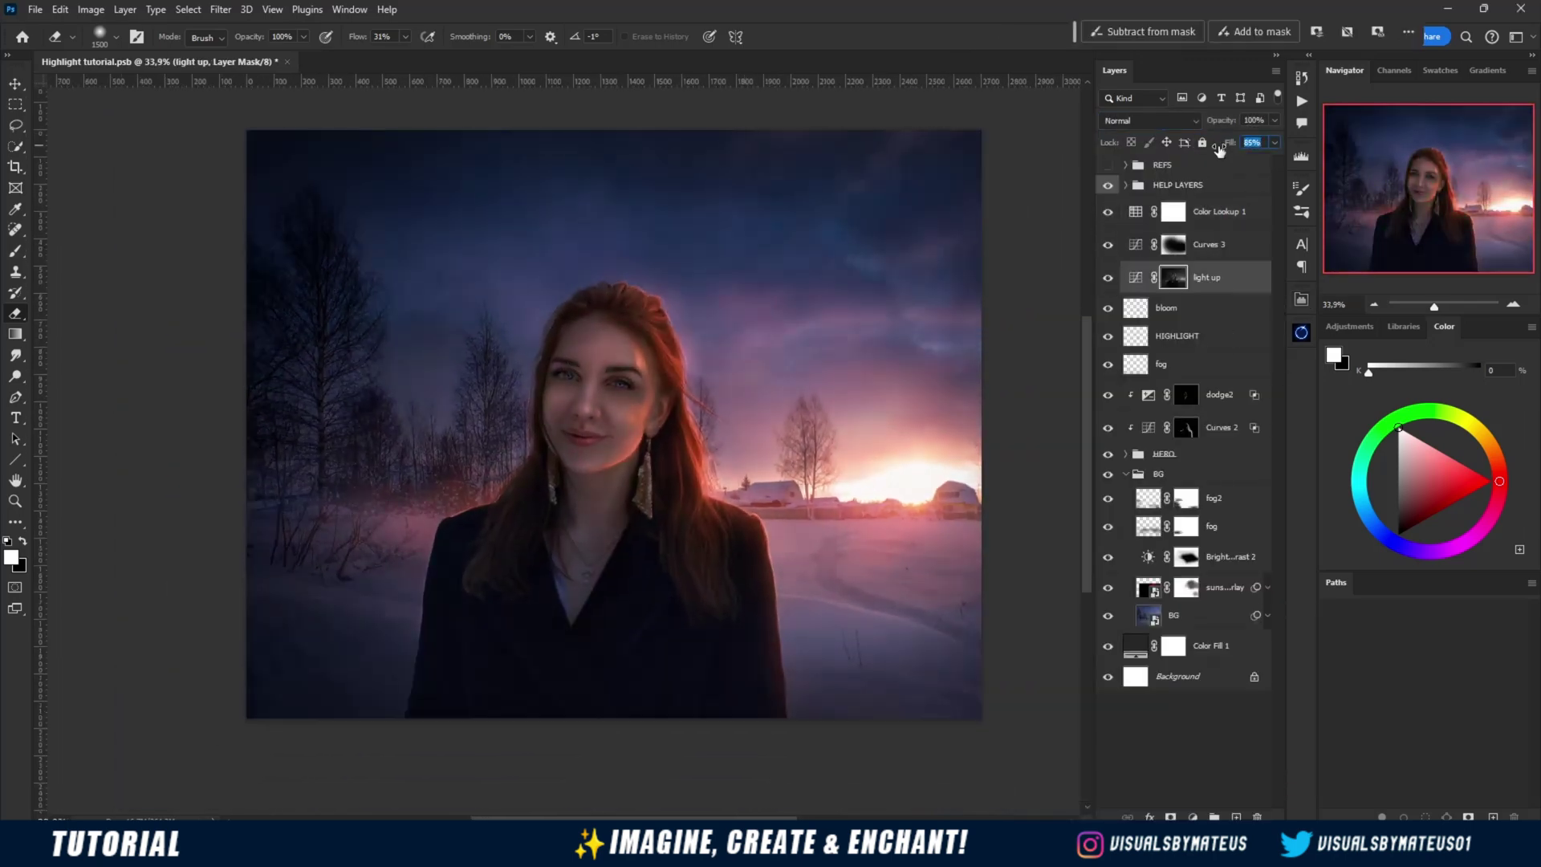
Save the document and stamp all visible layers into a smart object named raw above the Color Lookup layer
left_click(1219, 211)
key("ctrl+s")
key("ctrl+shift+alt+e")
right_click(1214, 210)
left_click(1265, 350)
double_click(1170, 209)
type("raw")
key("Return")
Start the Camera Raw Filter on the raw layer and fine-tune the Light settings, including exposure, contrast and highlights
left_click(220, 9)
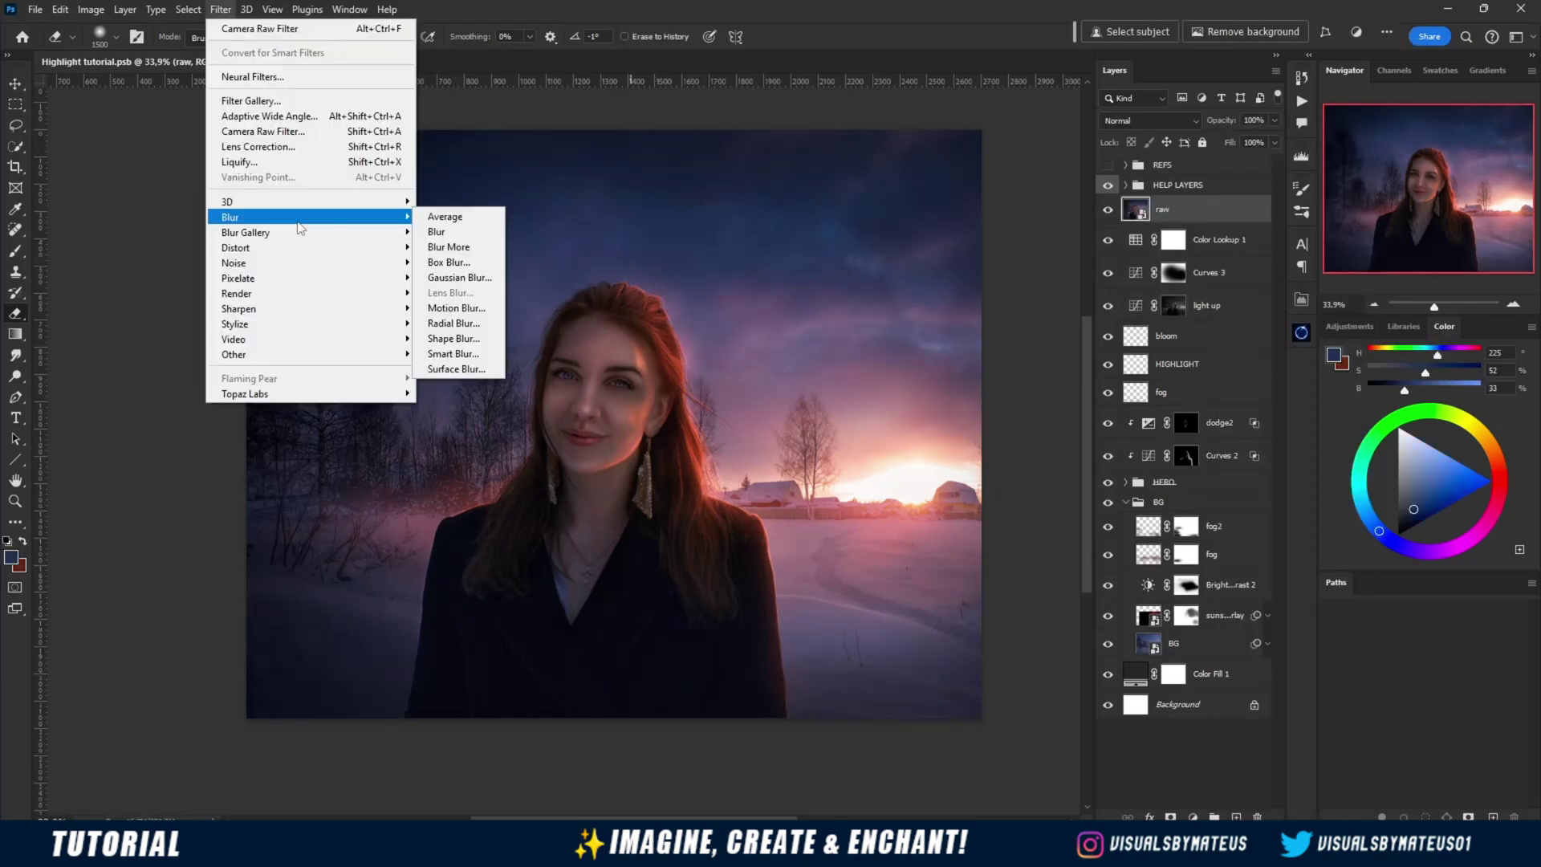
left_click(294, 144)
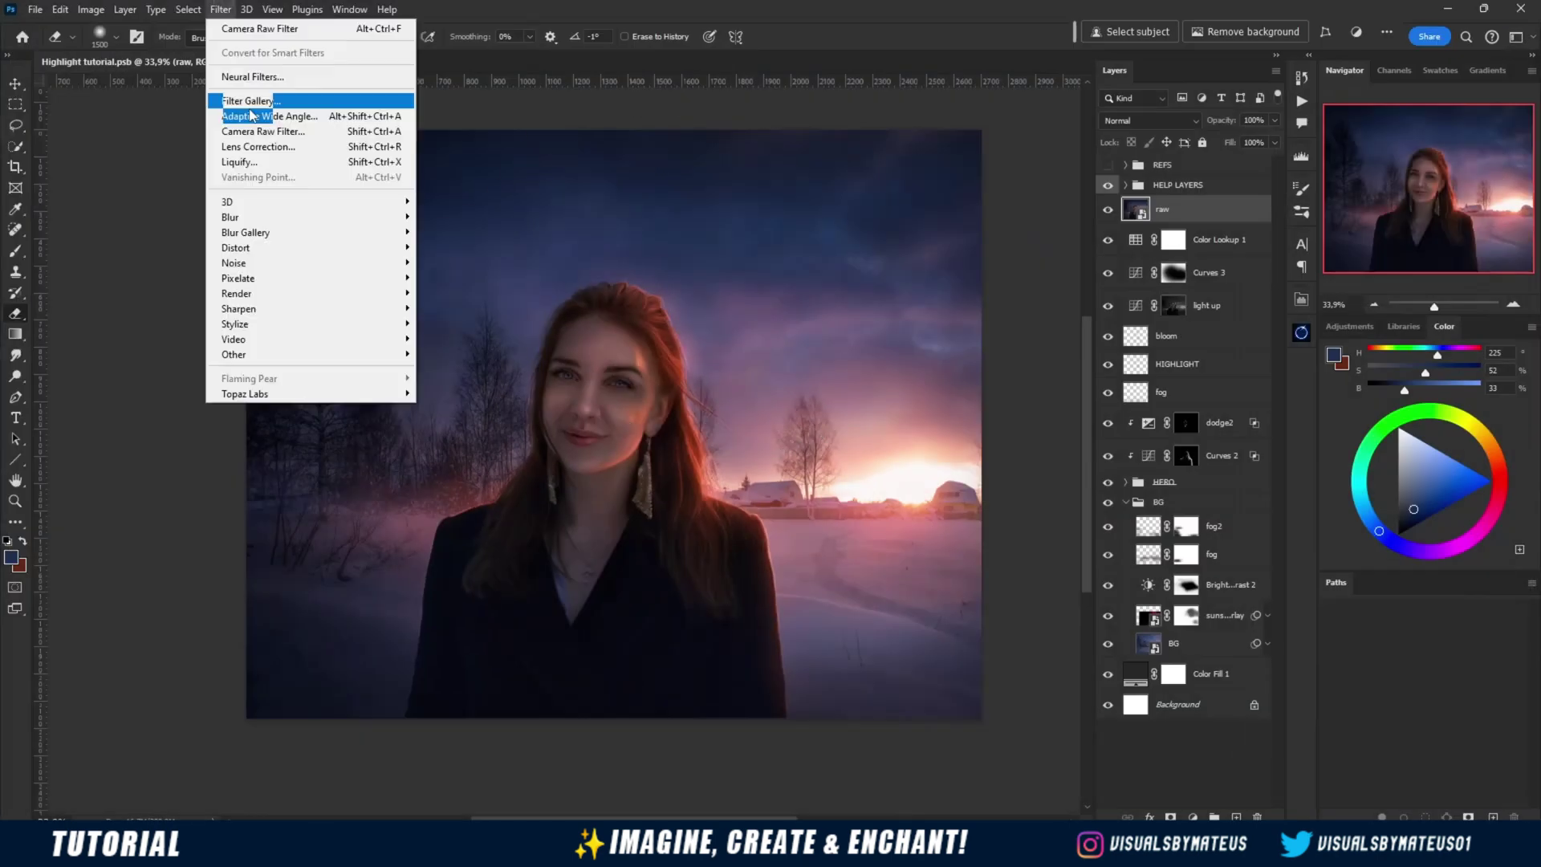
left_click(257, 127)
left_click_drag(1279, 268, 1276, 268)
left_click_drag(1280, 293, 1285, 293)
mouse_move(1280, 317)
left_mouse_down()
mouse_move(1309, 317)
mouse_move(1289, 317)
left_mouse_up()
left_click_drag(1280, 341, 1290, 376)
Warm the Camera Raw colors with Temperature +6, Tint +17 and Vibrance +11
left_click(1212, 428)
left_click_drag(1293, 351, 1294, 352)
left_click_drag(1276, 327, 1285, 328)
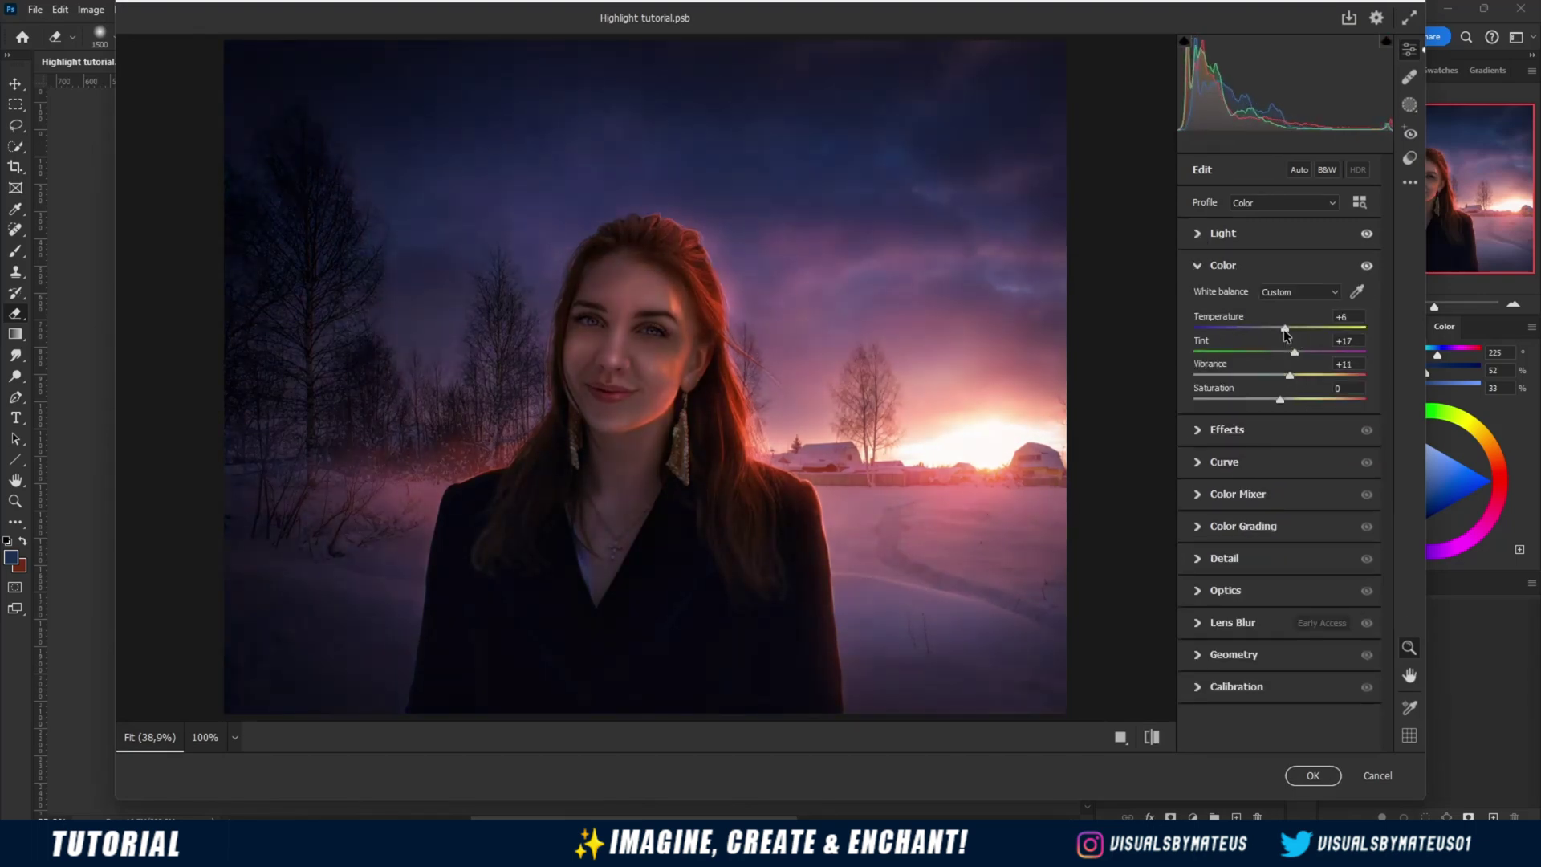
Set the Camera Raw effects to Texture +7 and Clarity +5, and add a slight dark vignette
left_click(1226, 429)
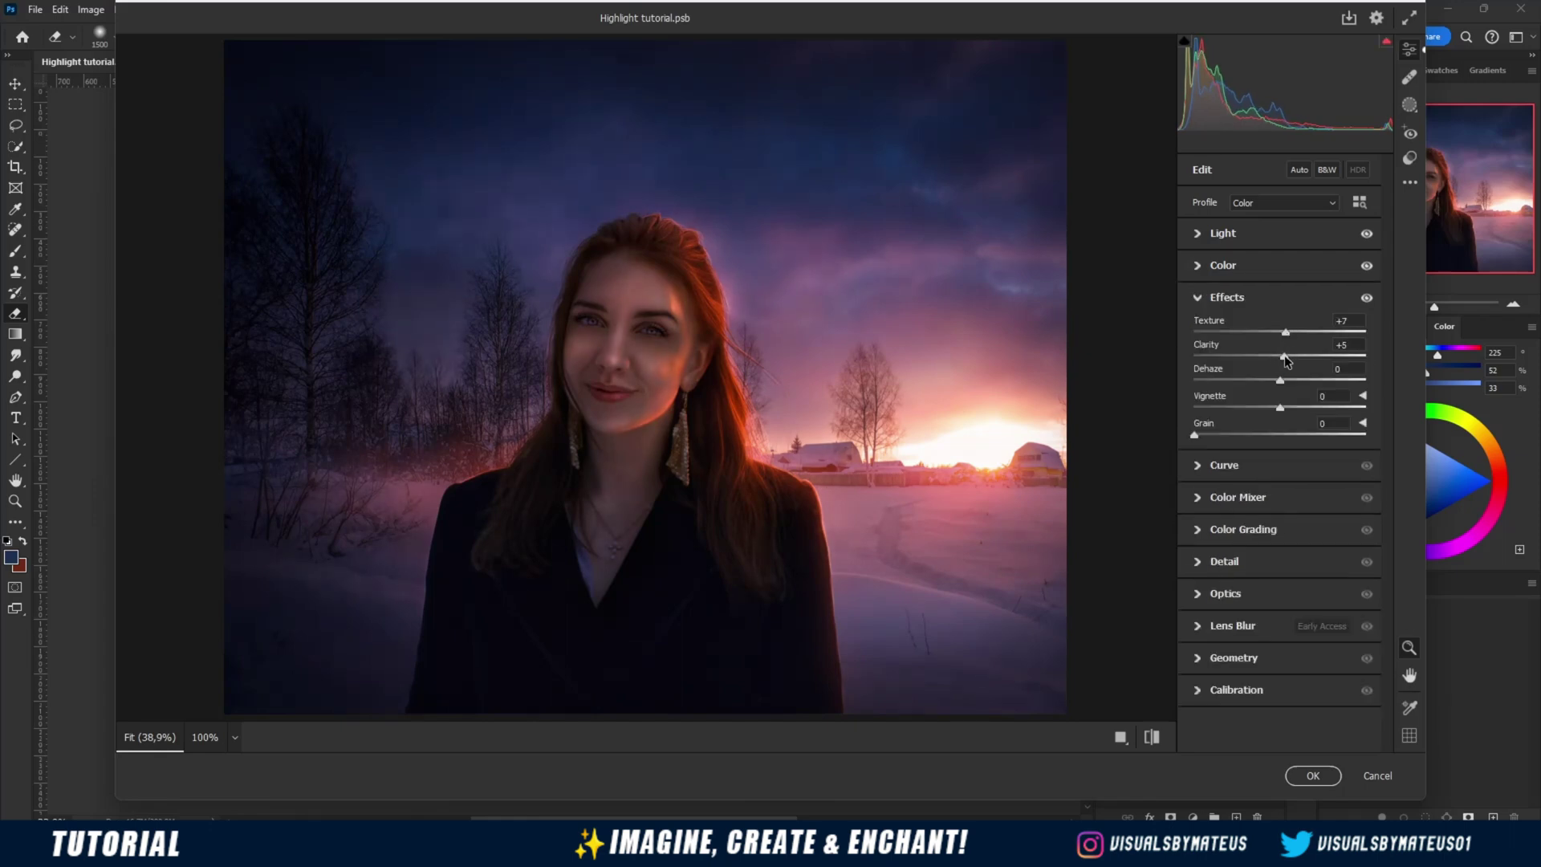
left_click_drag(1280, 408, 1277, 408)
left_click(1202, 298)
Go through the Detail and Geometry settings and set the Calibration hues to Red Primary -11, Green Primary +6 and Blue Primary +19
left_click(1187, 429)
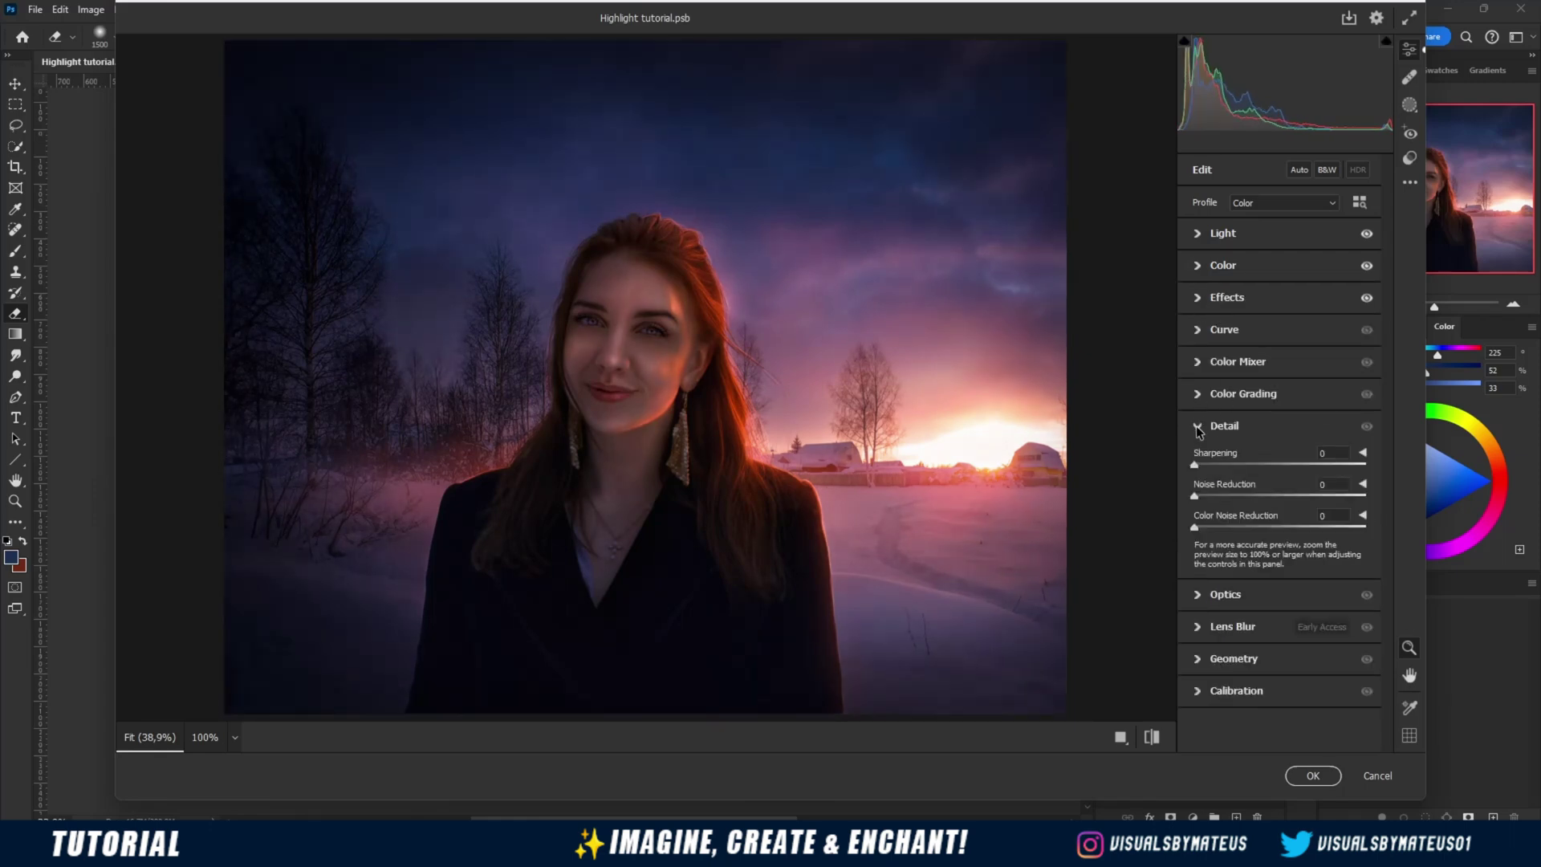
left_click(1196, 429)
left_click(1197, 526)
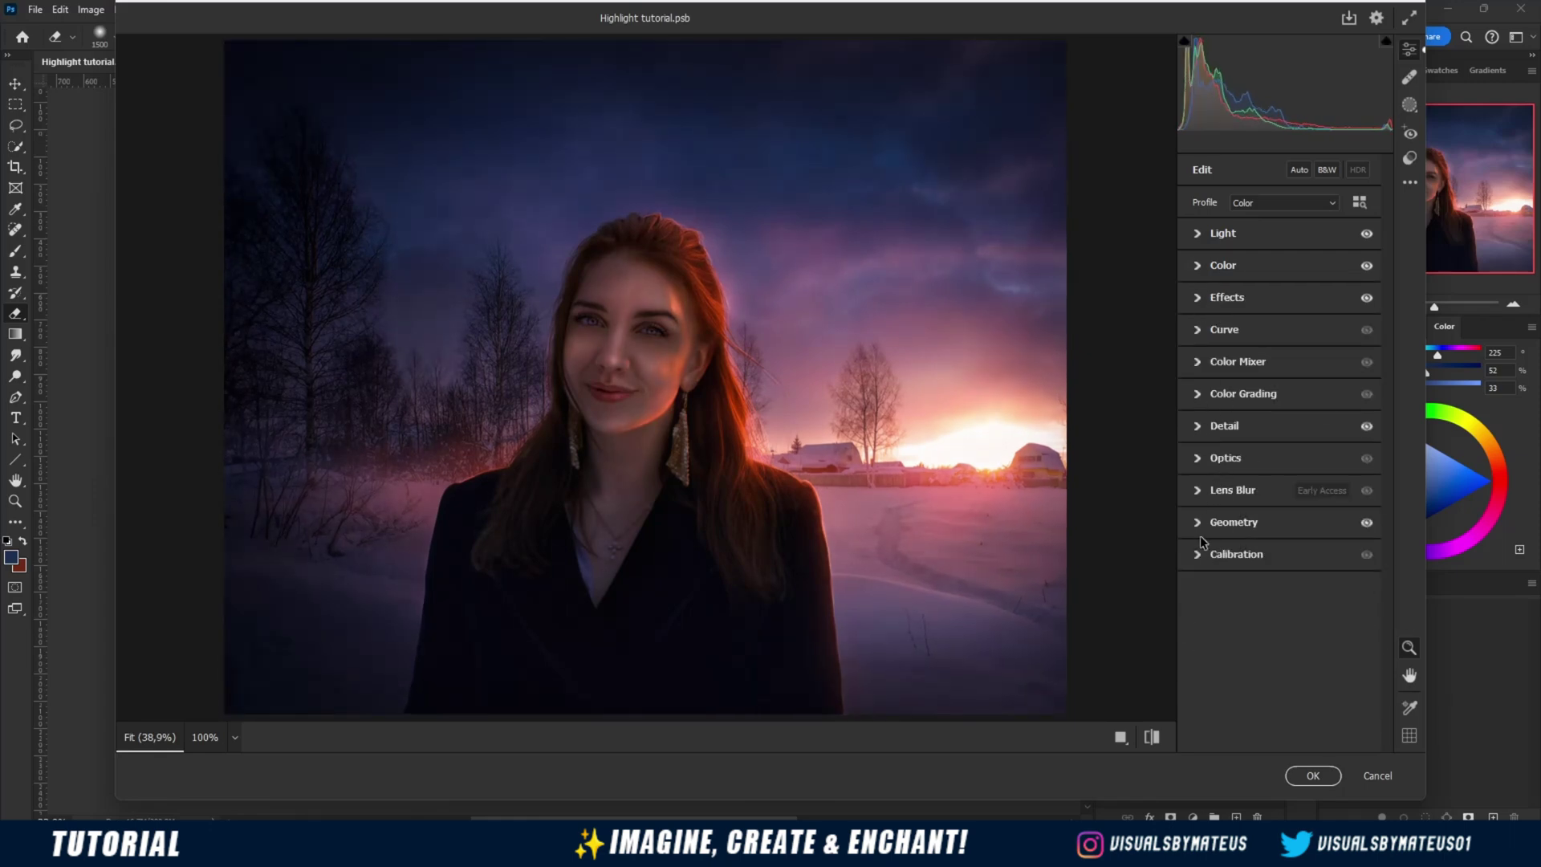
left_click(1201, 552)
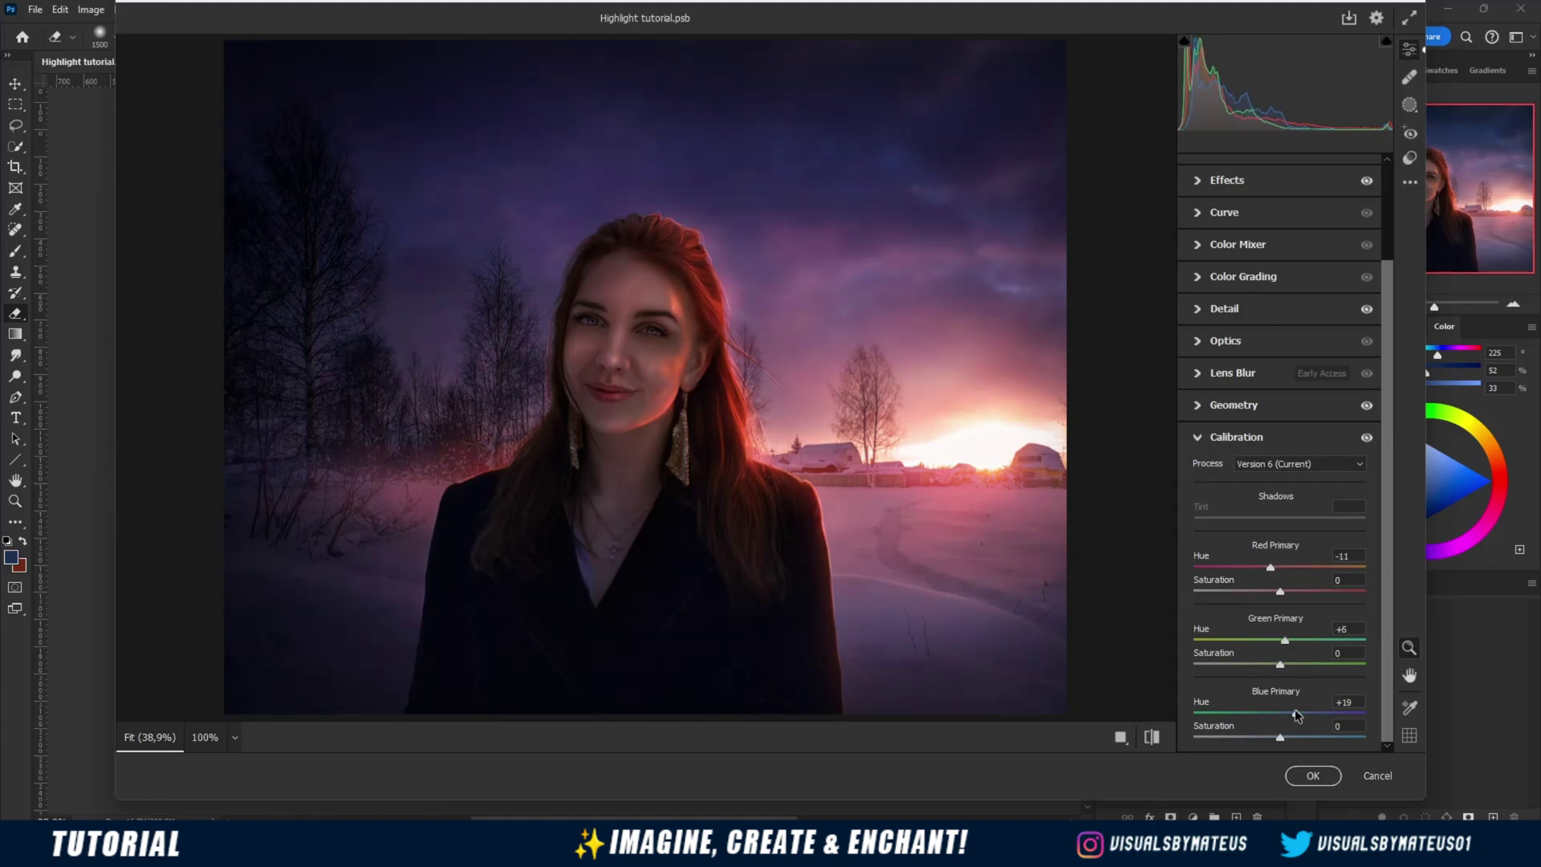